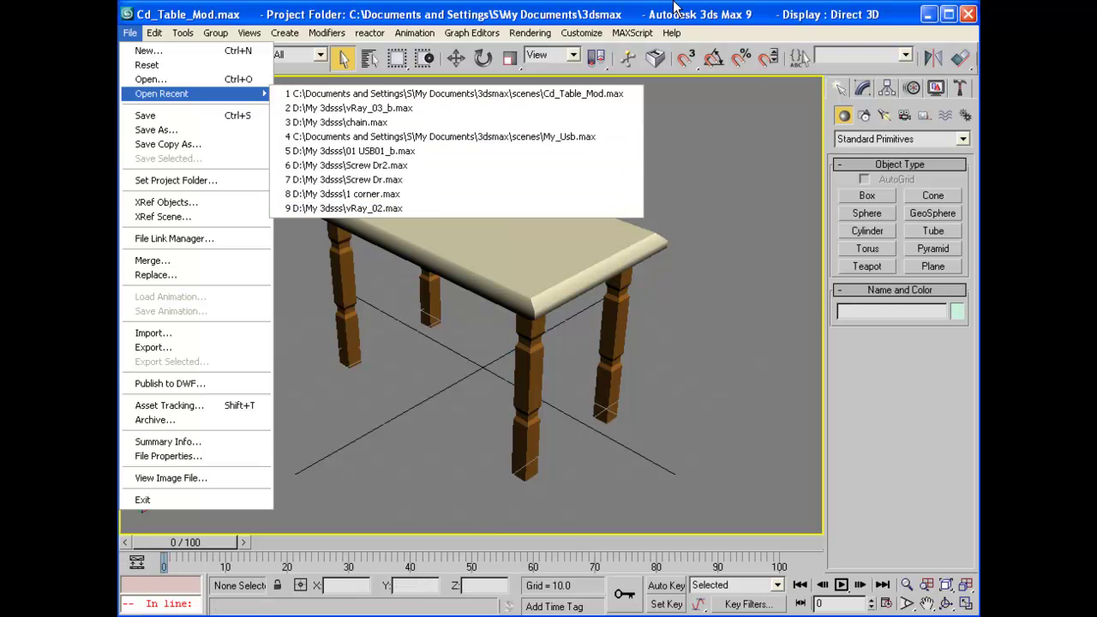
click(611, 15)
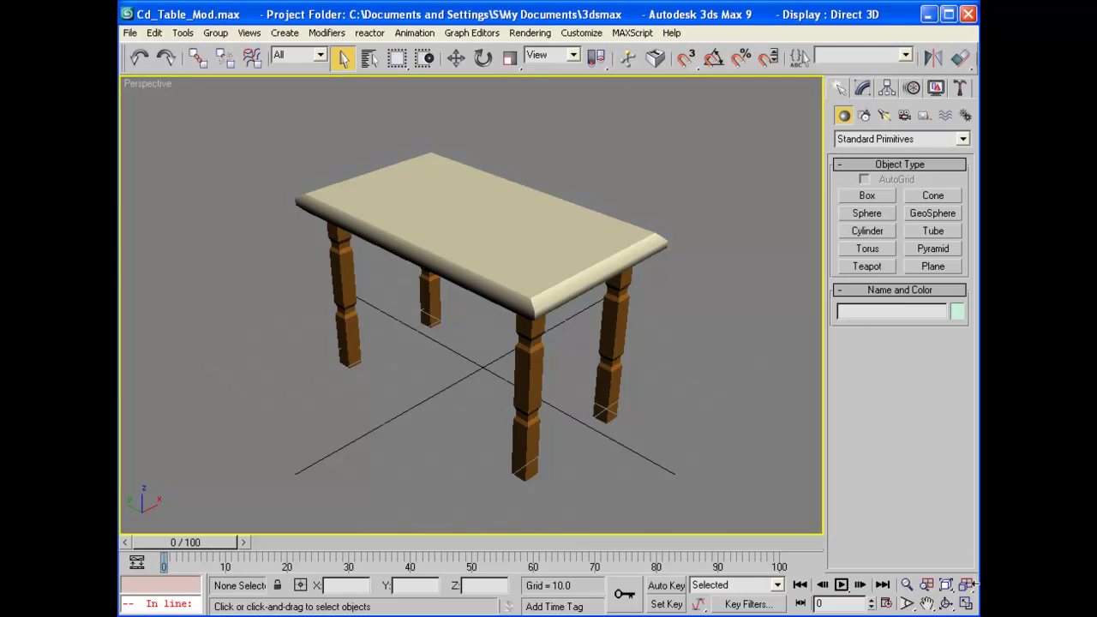
click(969, 598)
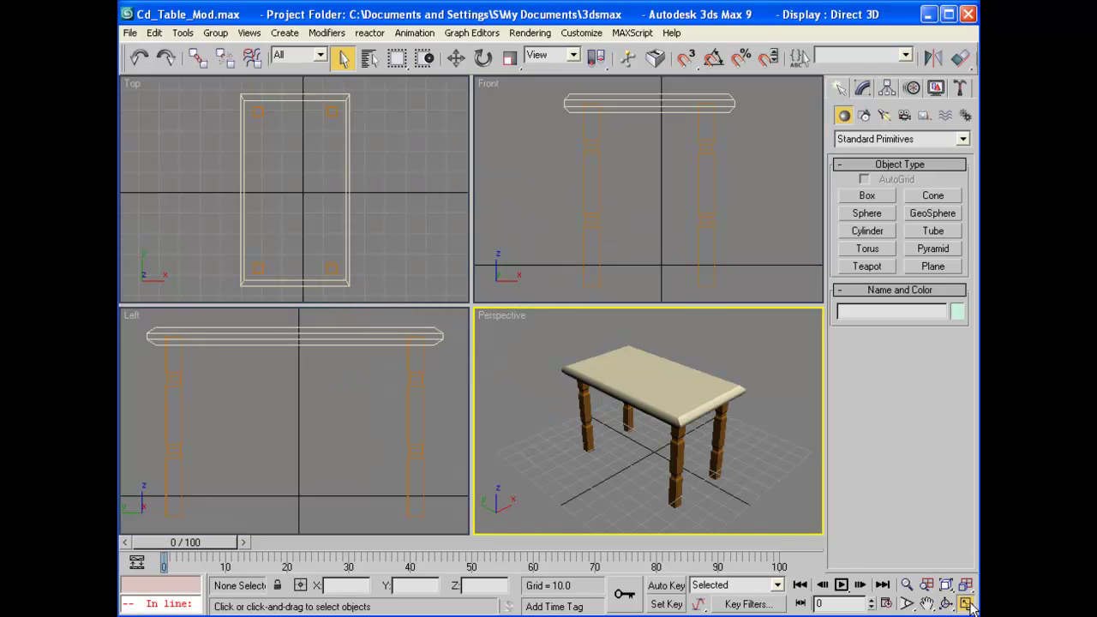
click(969, 604)
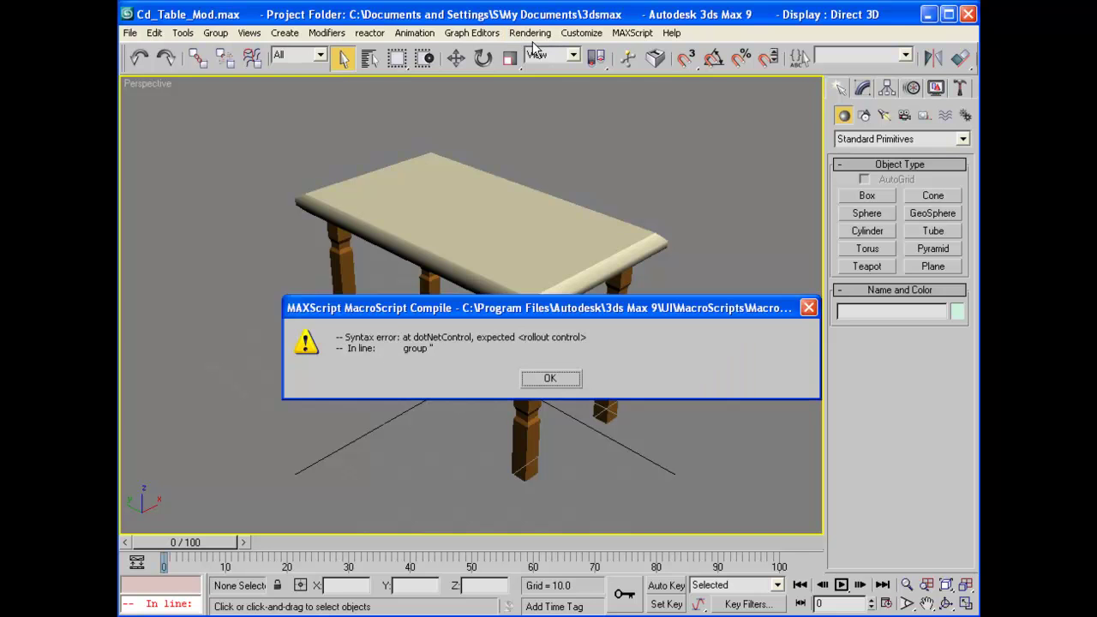
Dismiss the script error, render the Perspective view at an output size of 320x240, and close the rendered image.
key(Return)
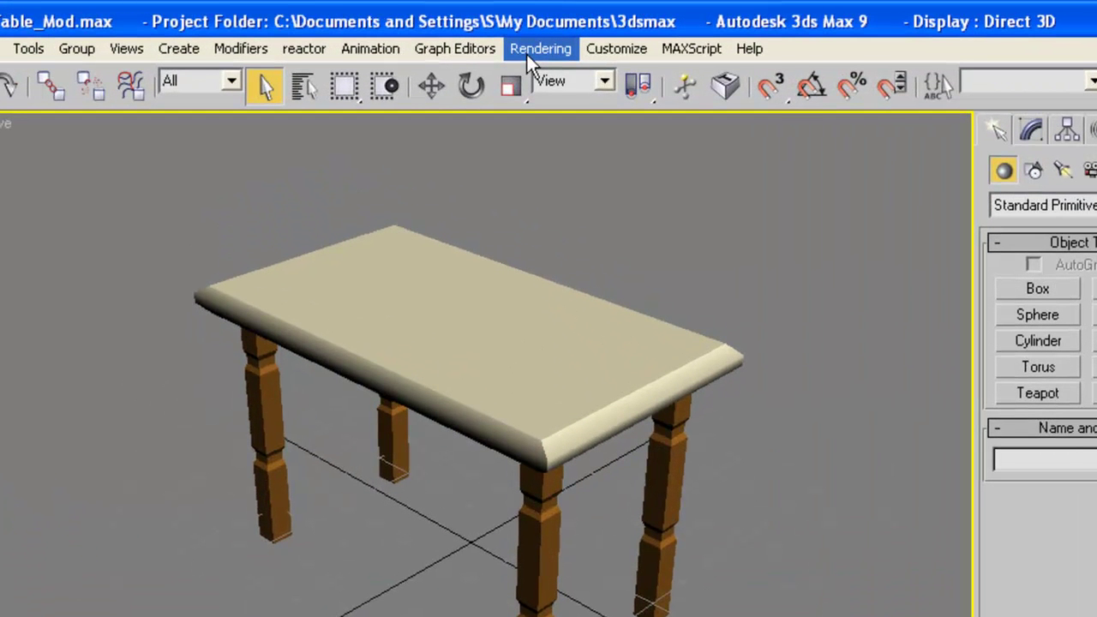
click(526, 50)
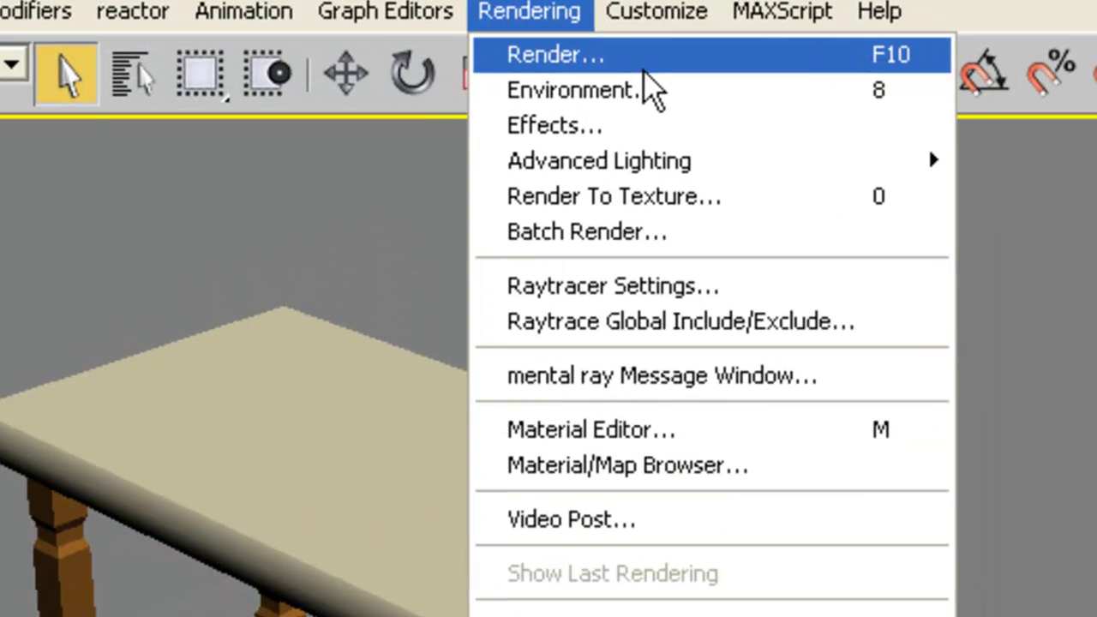
click(794, 67)
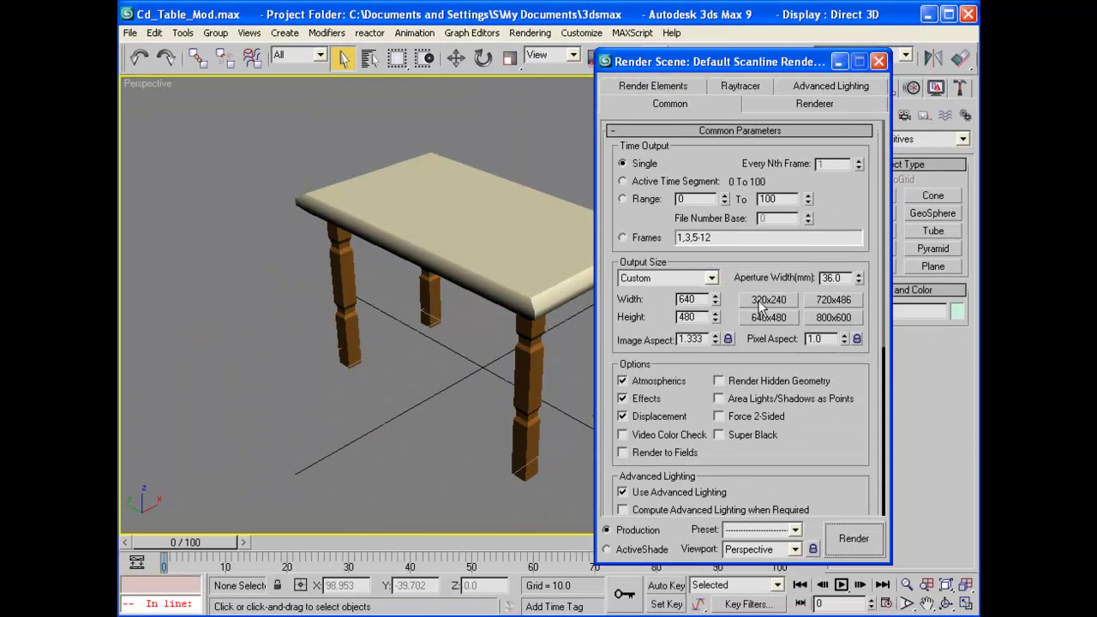
click(759, 302)
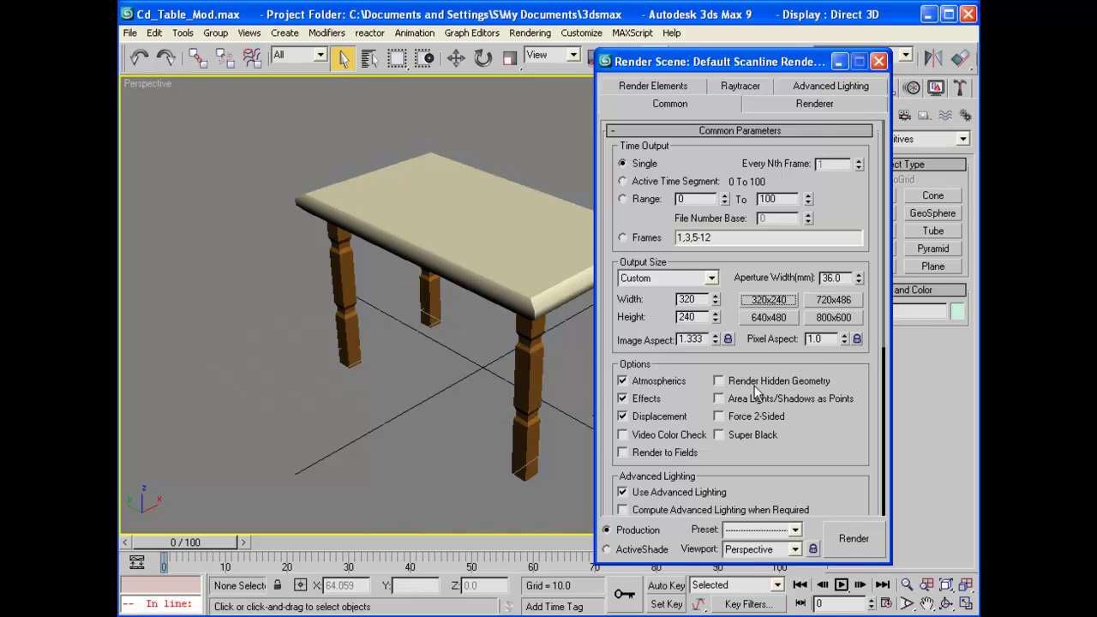
click(853, 539)
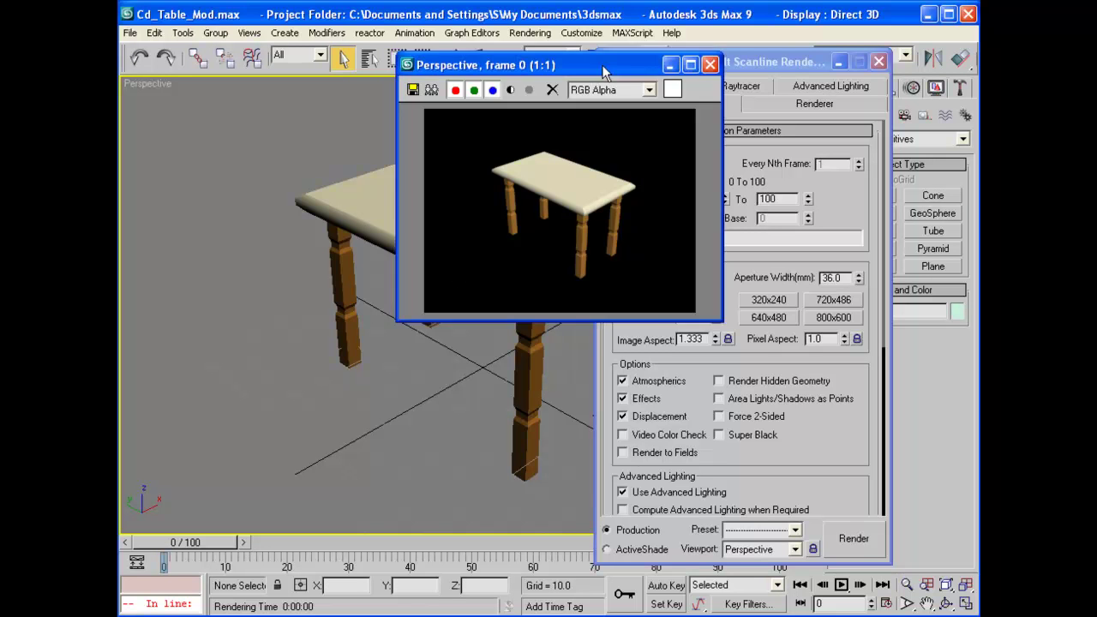
drag(602, 67, 411, 142)
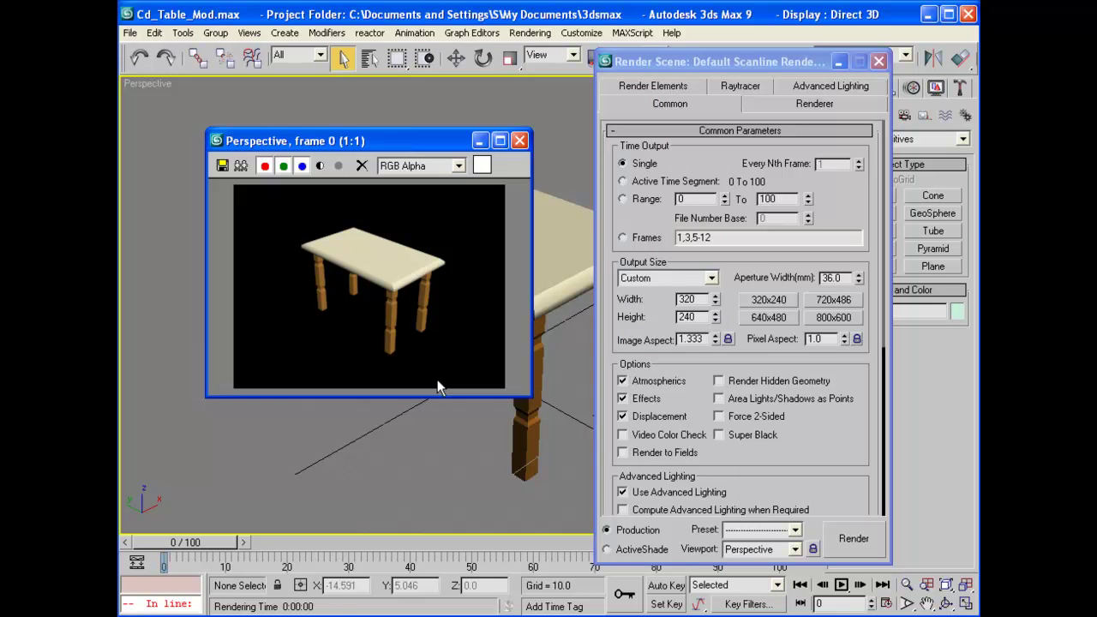
click(520, 140)
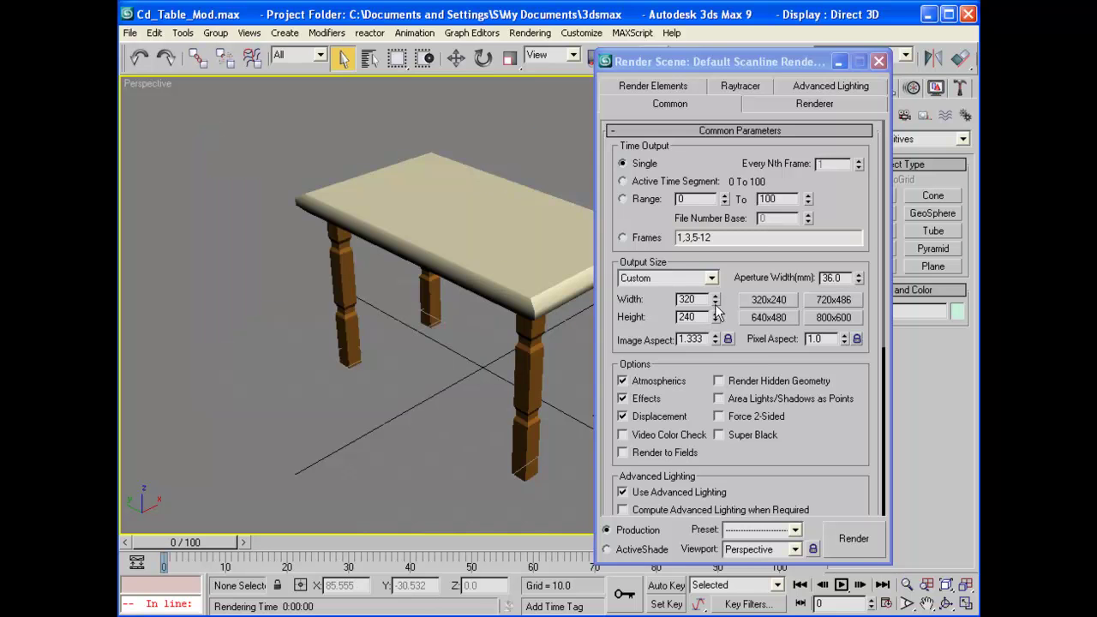
Render the Perspective view at an output size of 640x480, then close the rendered image and the render settings.
click(785, 322)
click(850, 540)
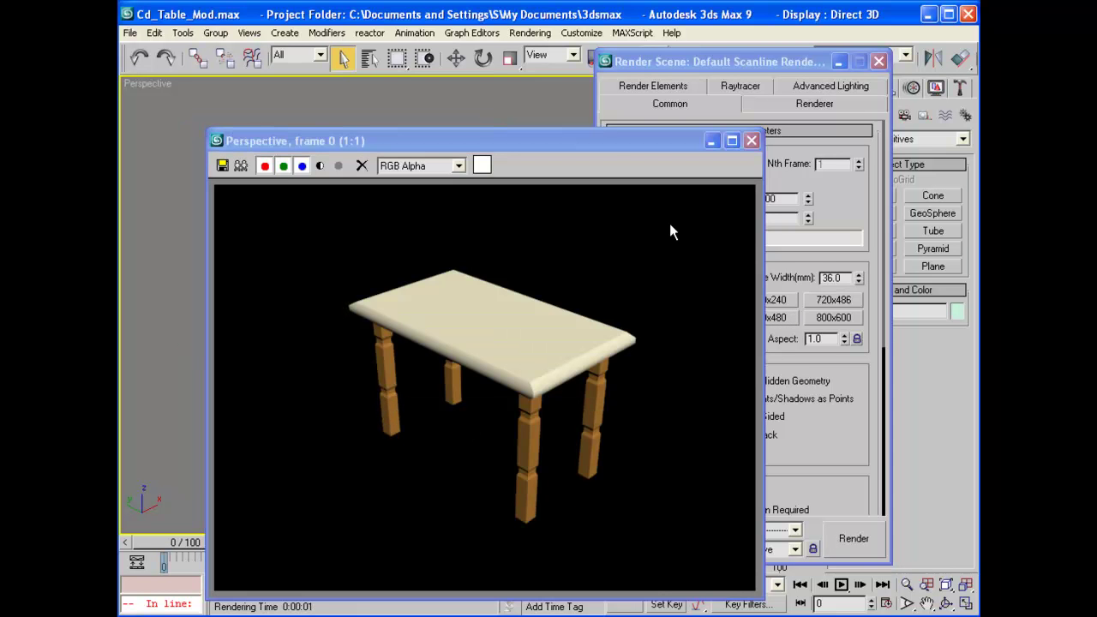
drag(611, 146, 577, 99)
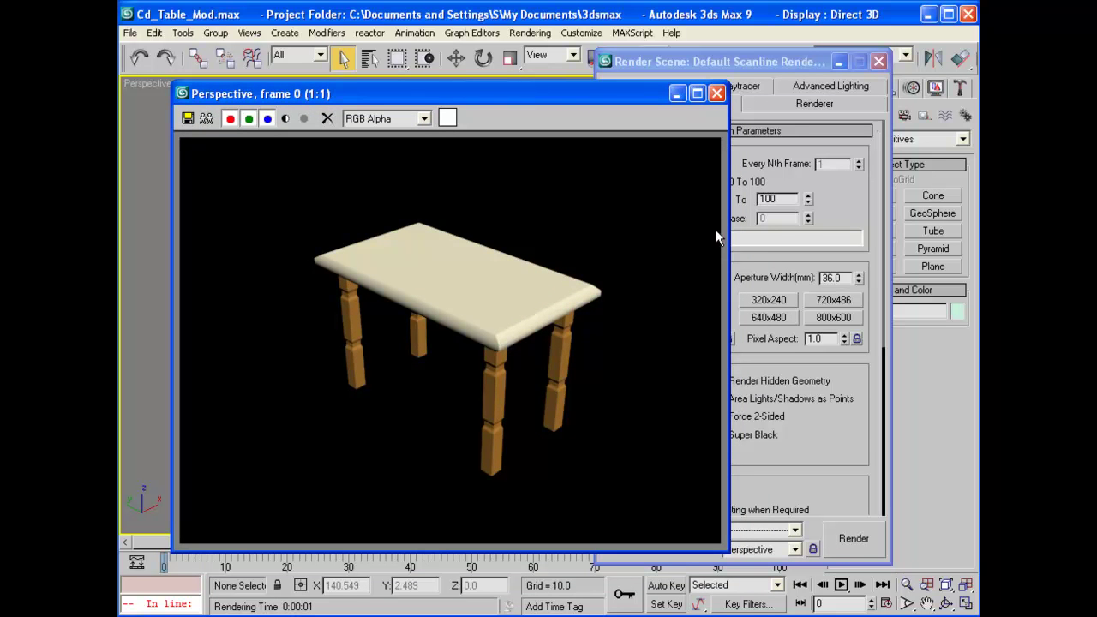
drag(646, 91, 595, 106)
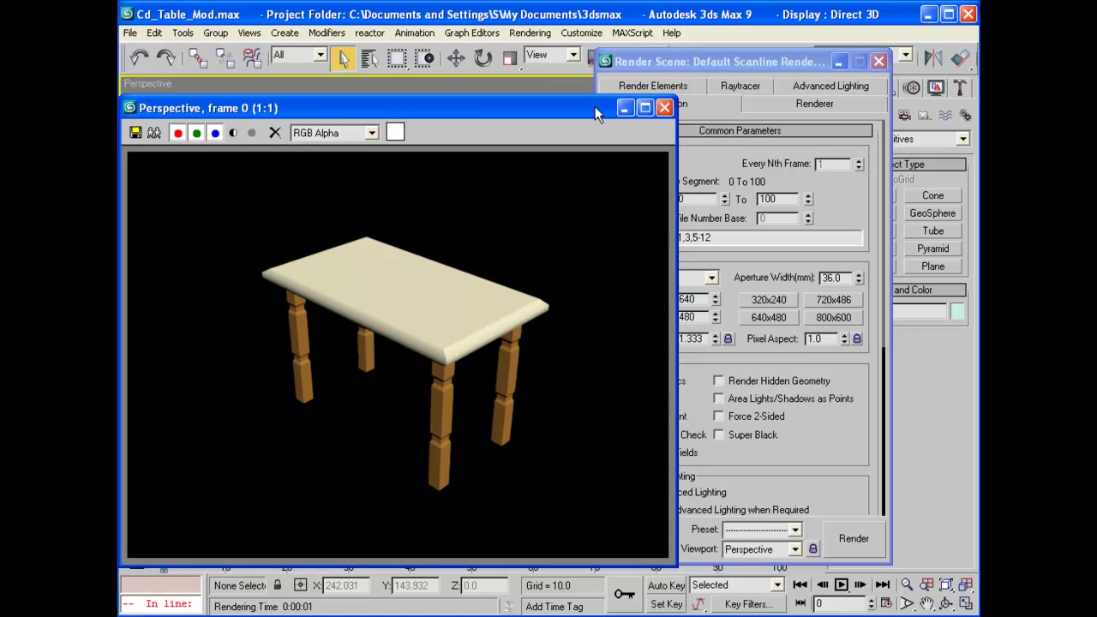
click(665, 108)
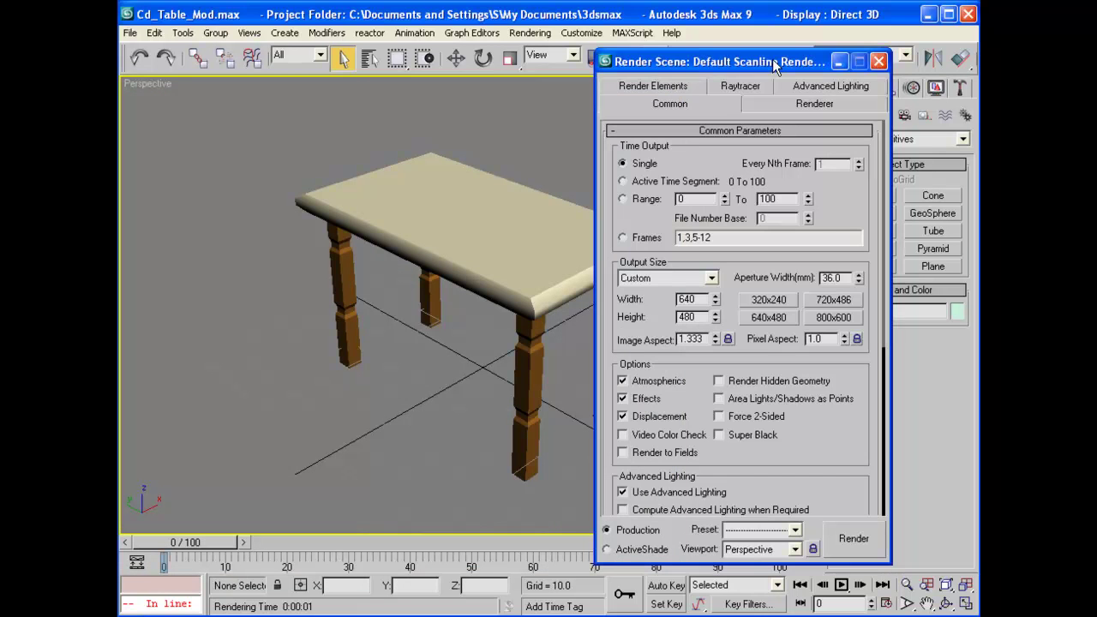
click(878, 62)
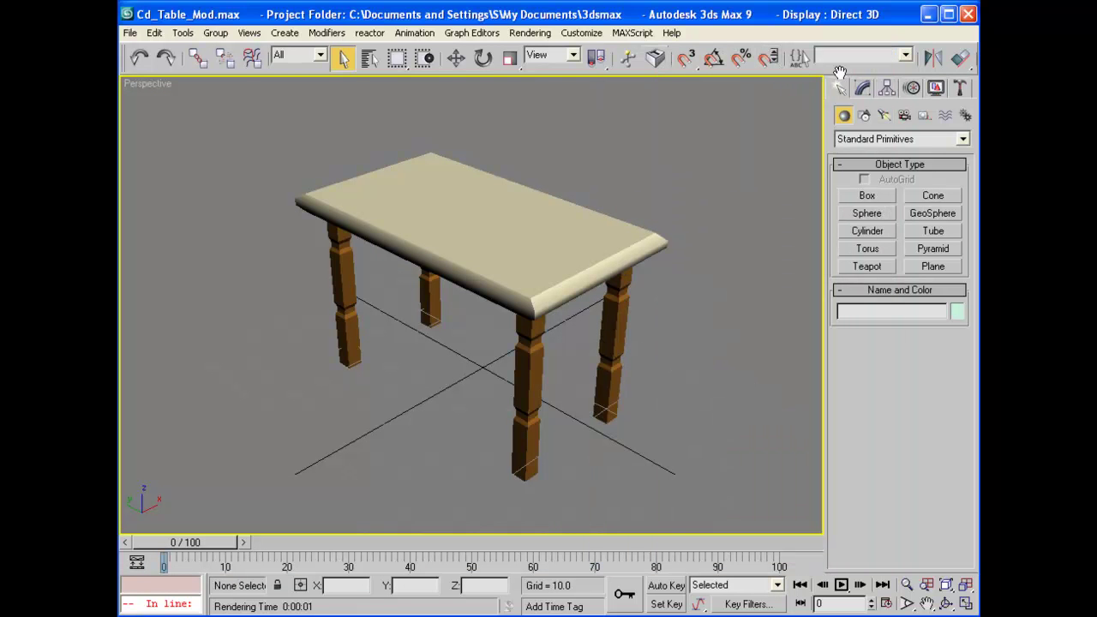
Briefly open the Render Scene dialog, then quick-render the Perspective view and close the rendered image.
drag(857, 73, 590, 81)
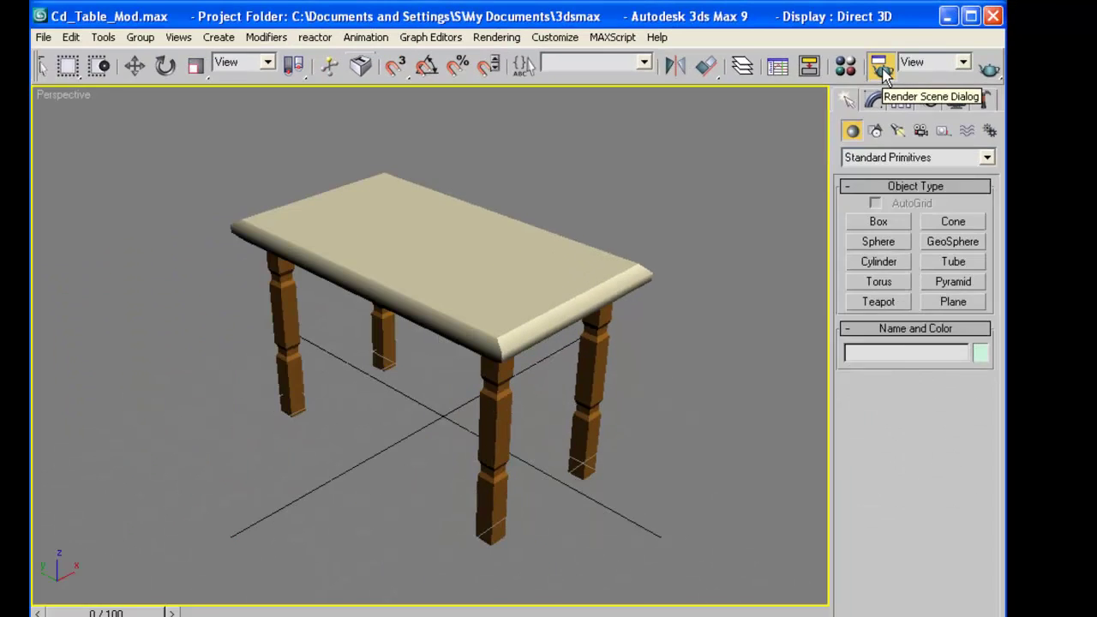
click(922, 94)
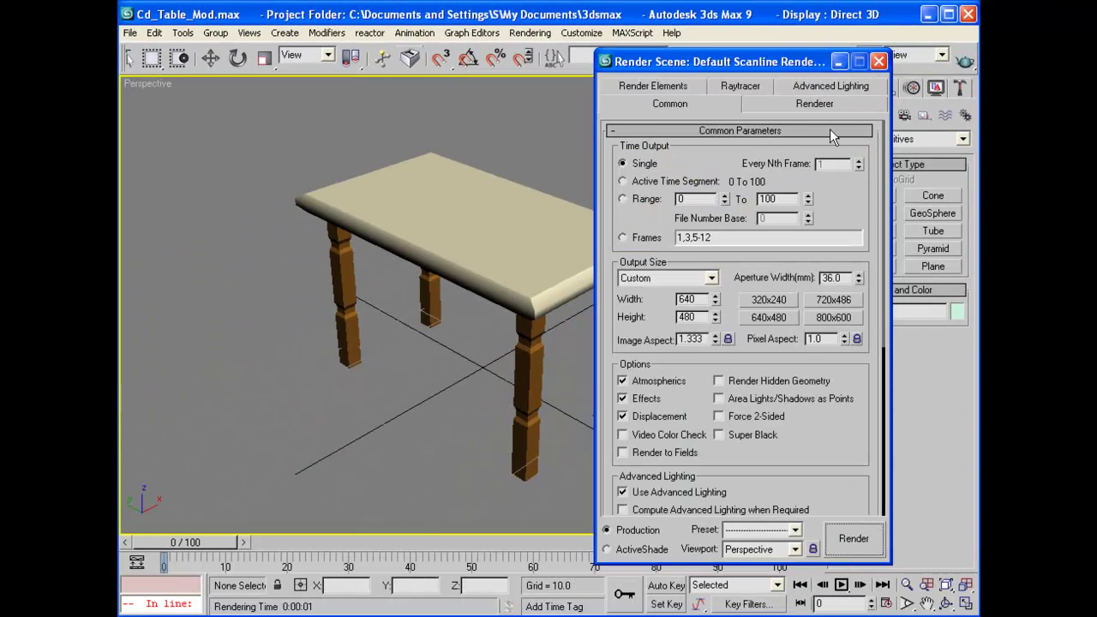
click(879, 62)
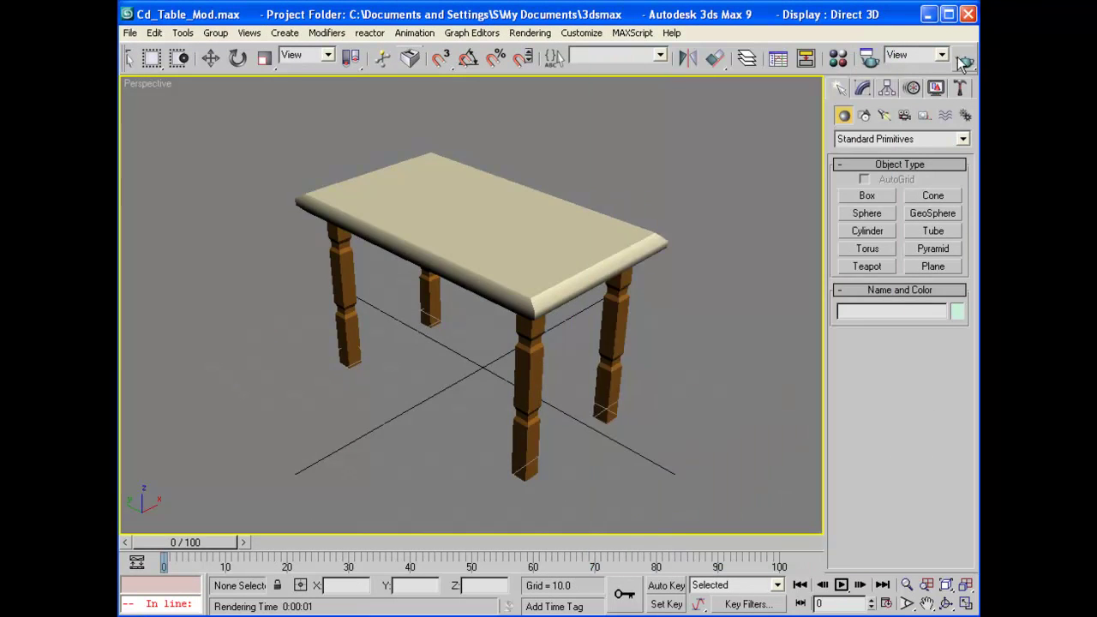
click(965, 60)
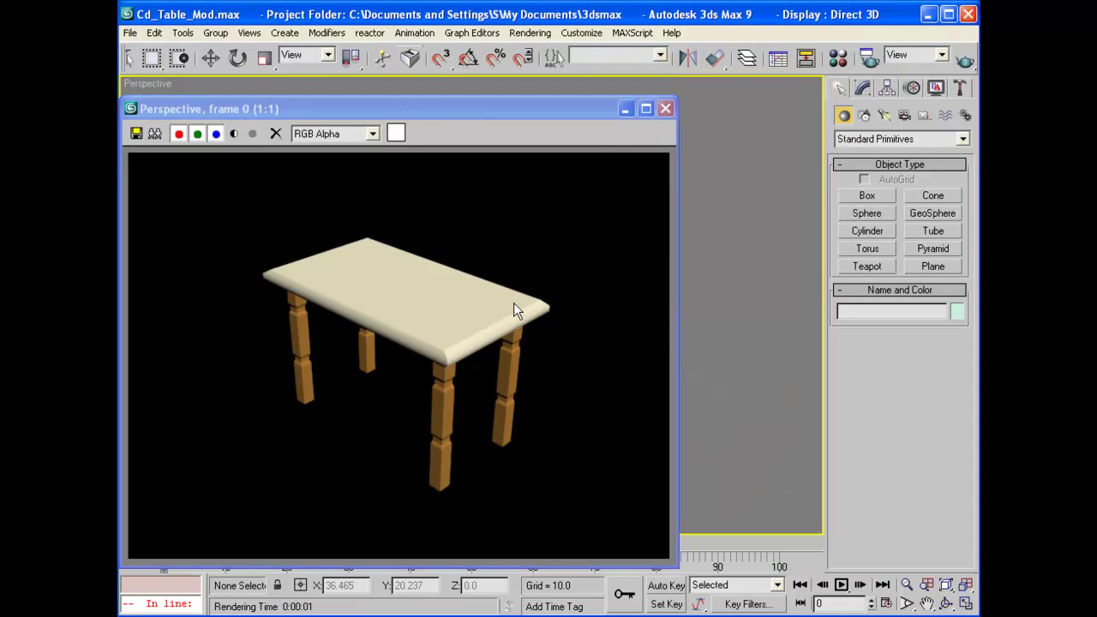
click(665, 109)
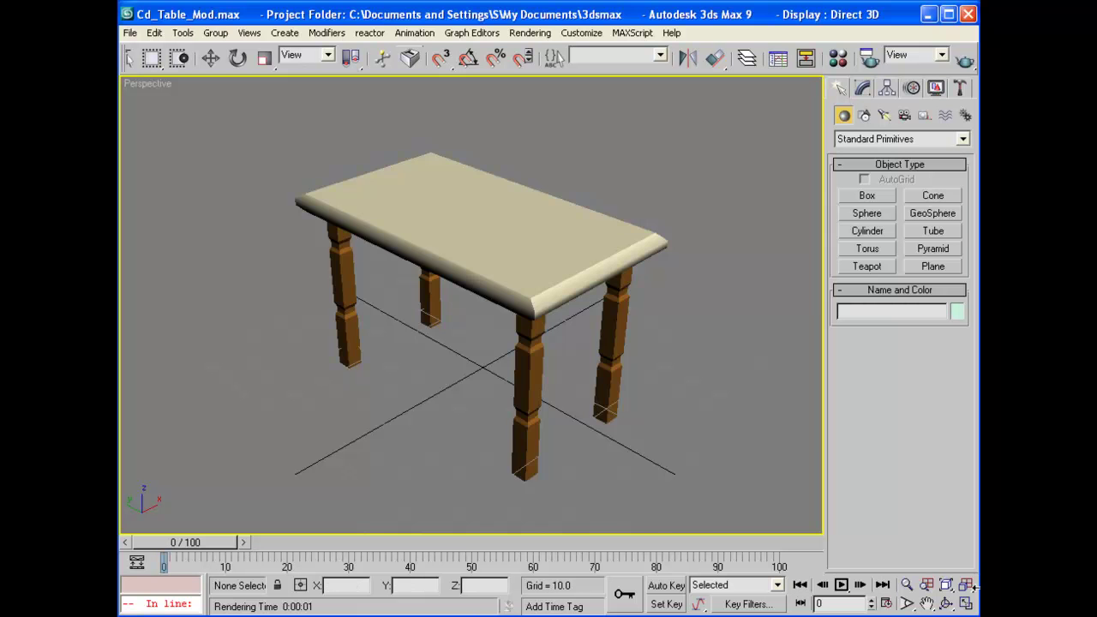
Show all four viewports, then open the On-Screen Keyboard and park it over the Left viewport with its numeric keys visible.
click(969, 586)
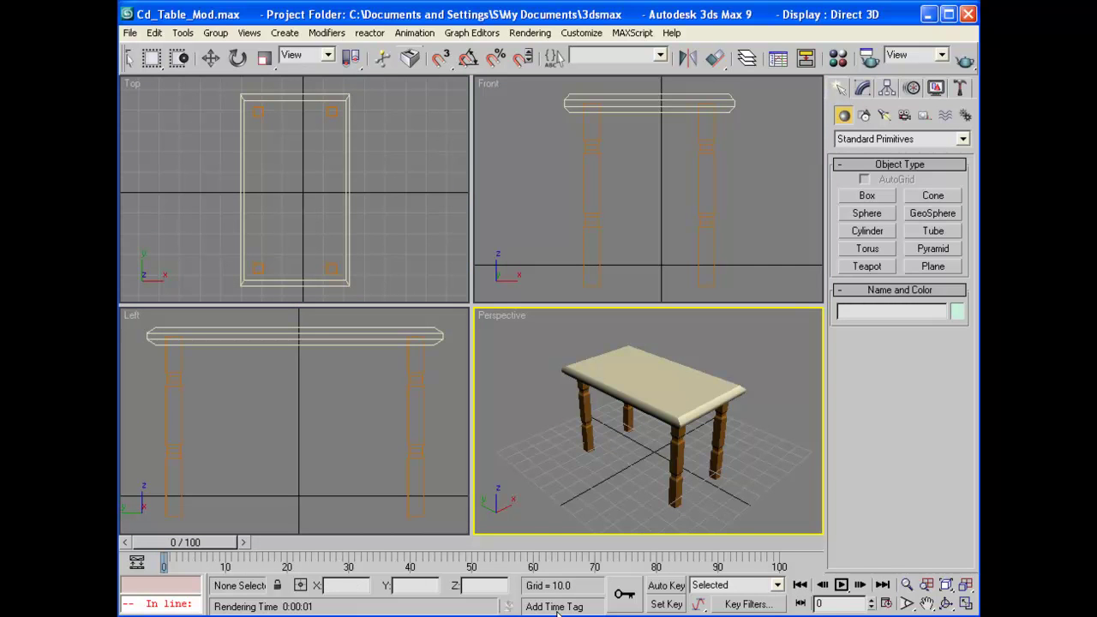
key(shift+q)
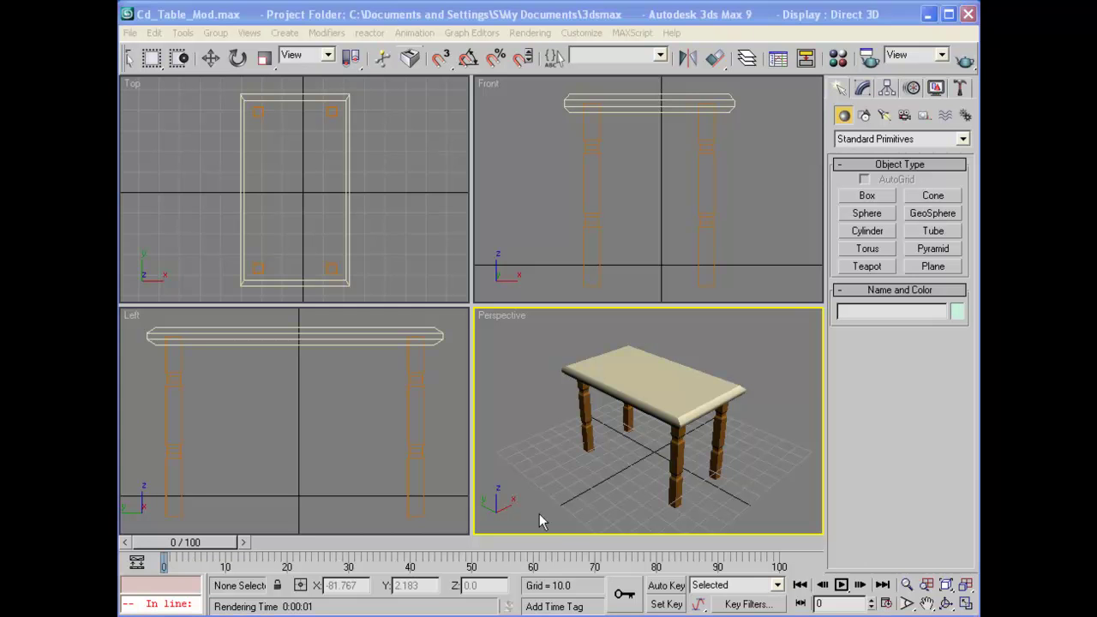
key(super)
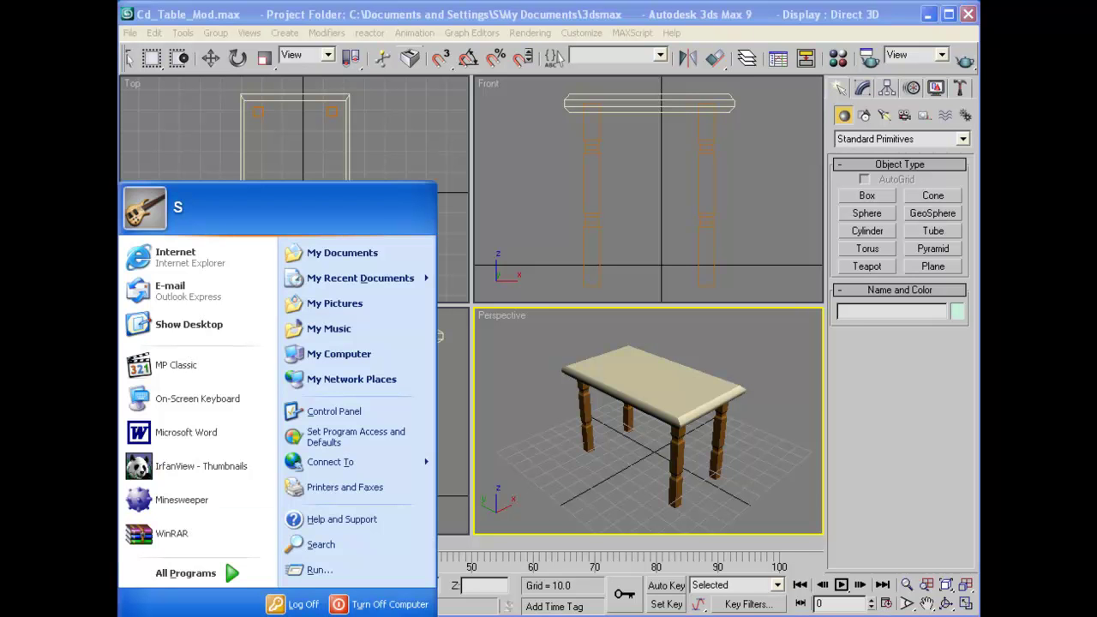
click(197, 399)
drag(553, 411, 176, 396)
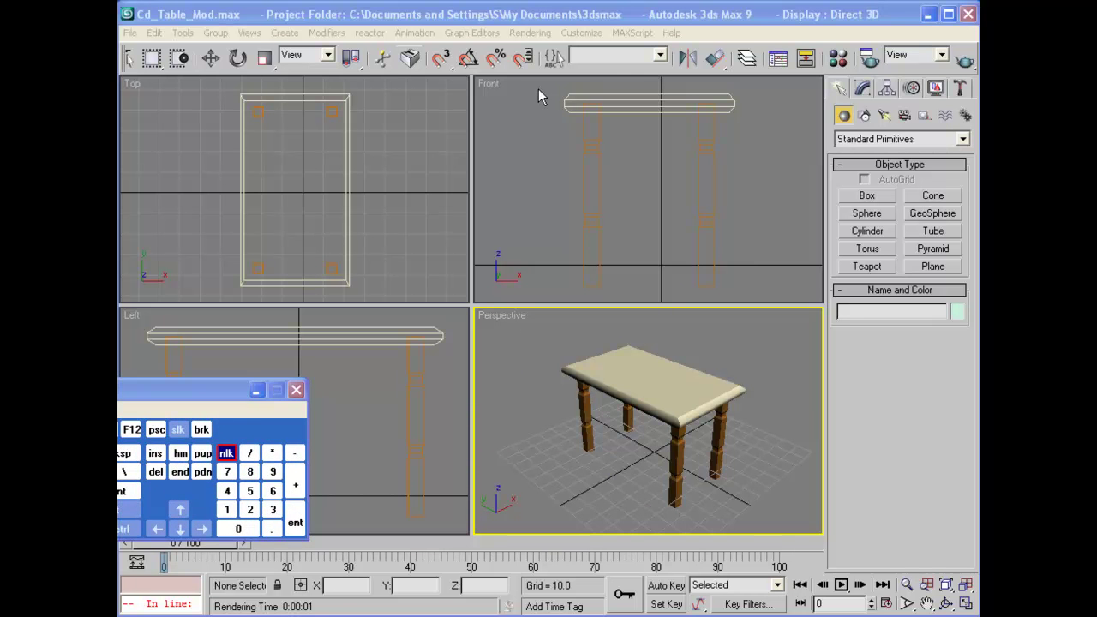
Select the whole table in the Front viewport, move it up until its legs stand on the ground line, and deselect it.
drag(526, 83, 754, 233)
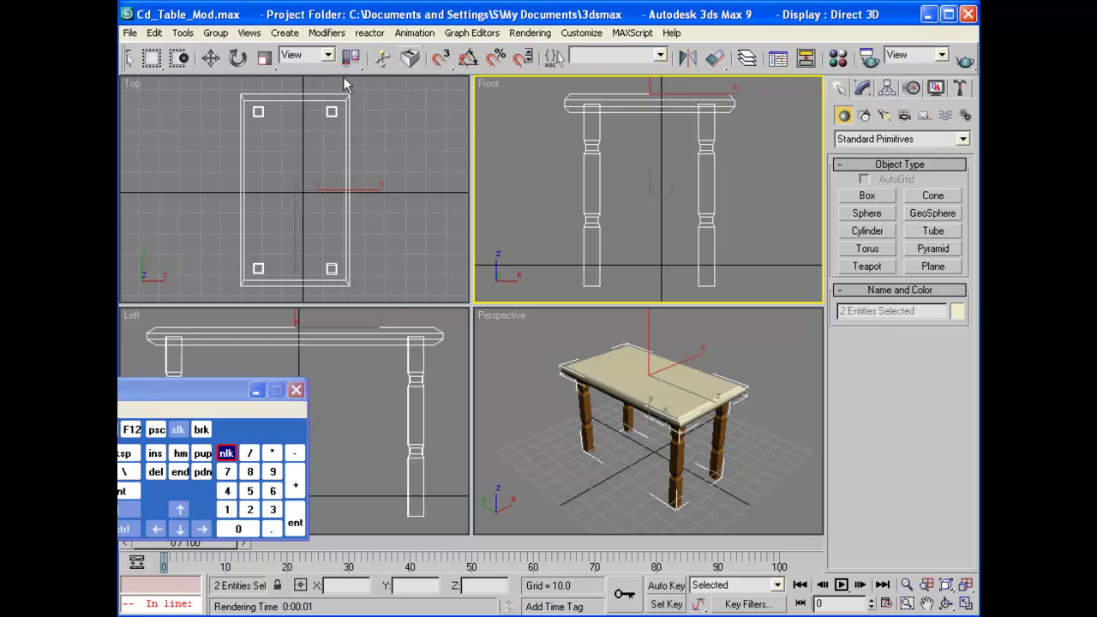
drag(327, 72, 592, 72)
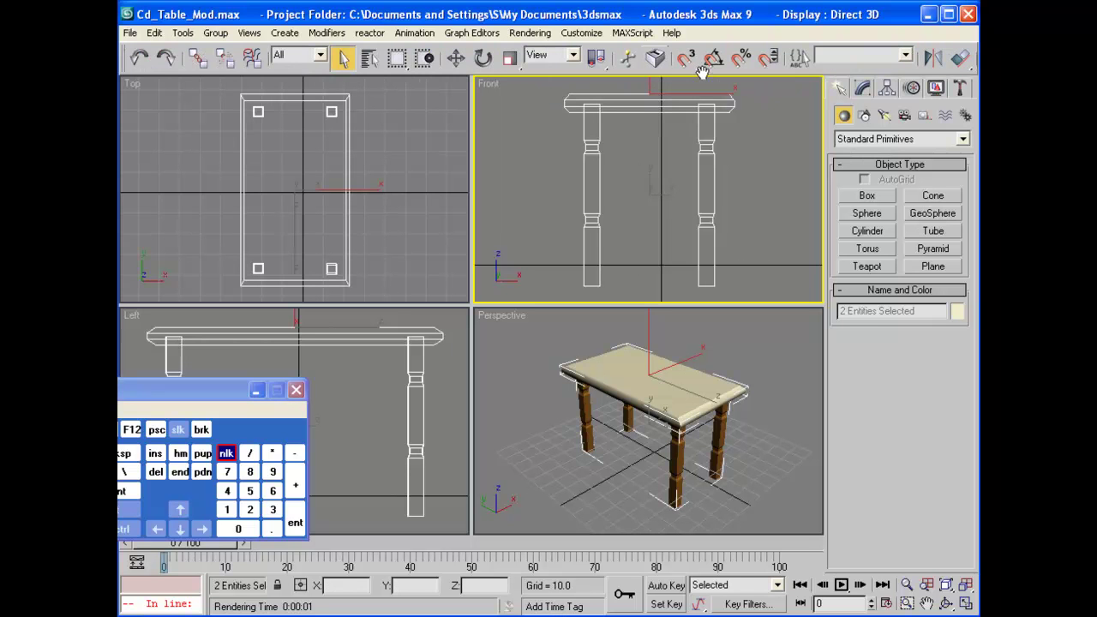
click(456, 59)
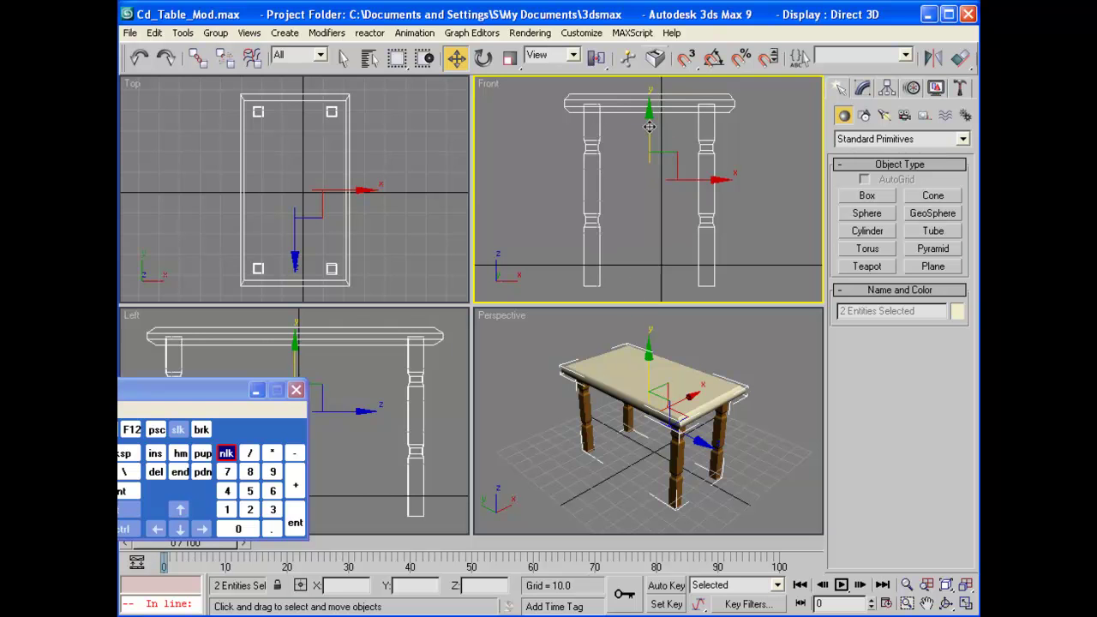
drag(651, 131, 630, 113)
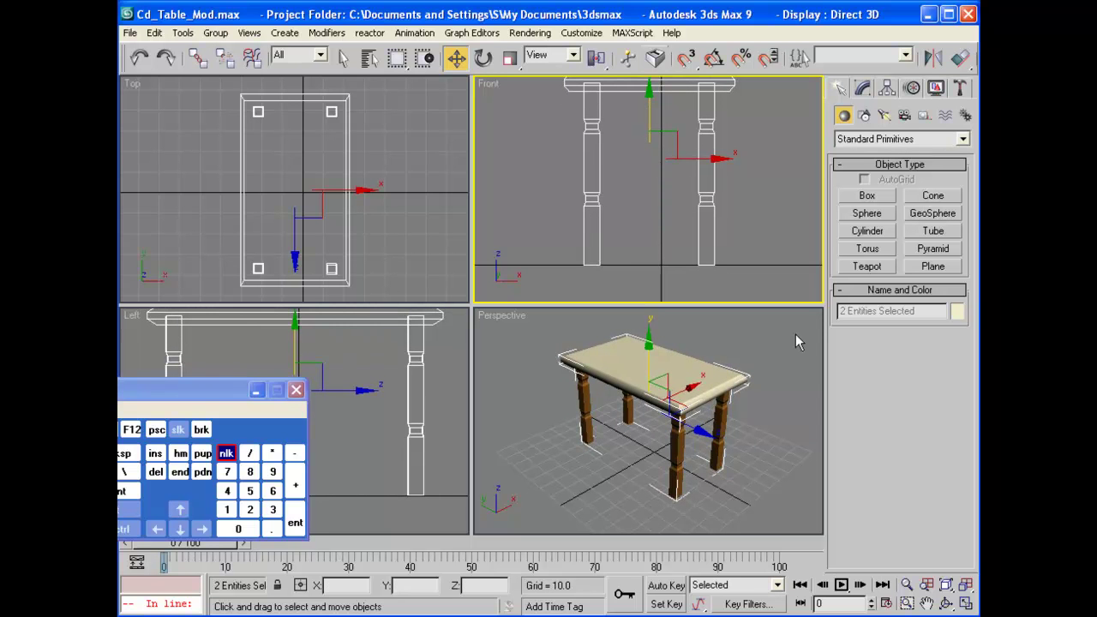
click(769, 254)
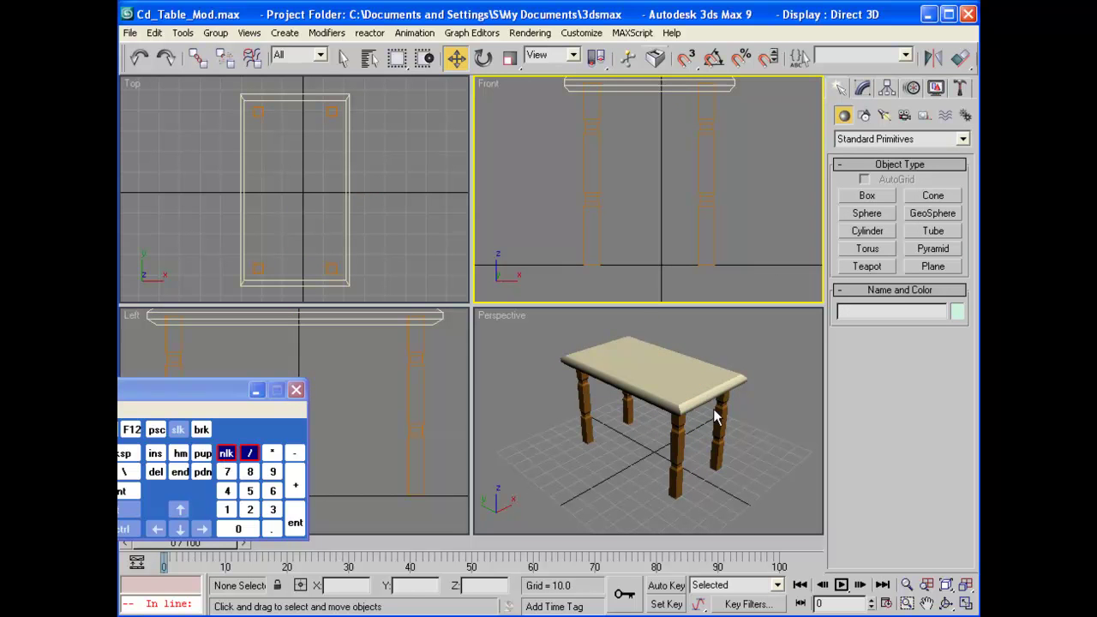
Select the tabletop and legs in the Perspective viewport and scale them uniformly down to about a quarter of their size.
drag(562, 338, 791, 472)
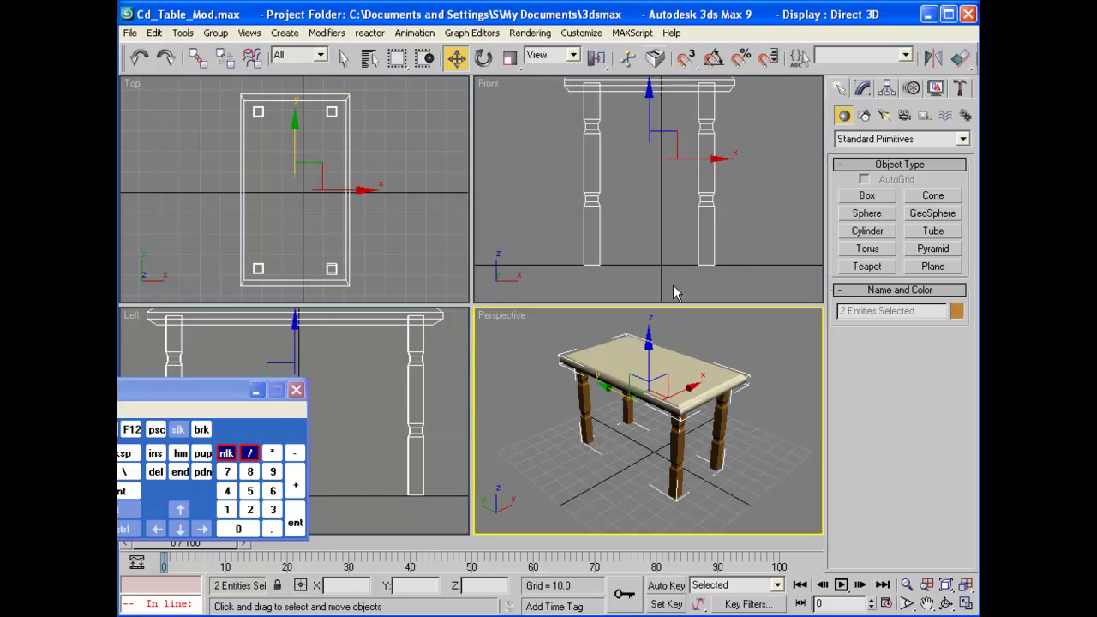
click(510, 57)
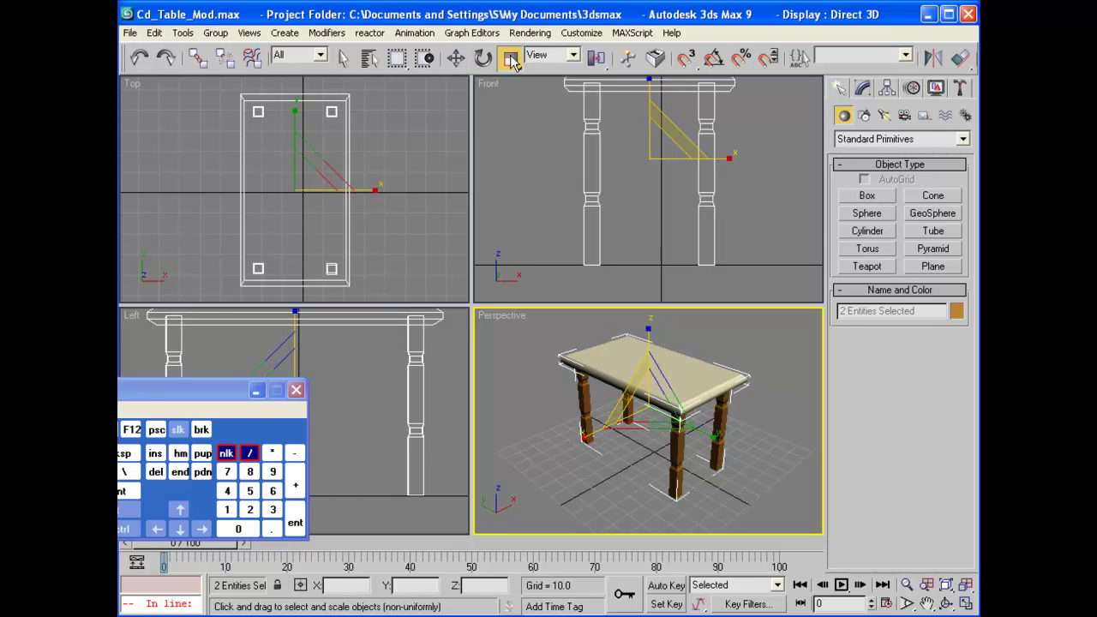
drag(513, 63, 510, 62)
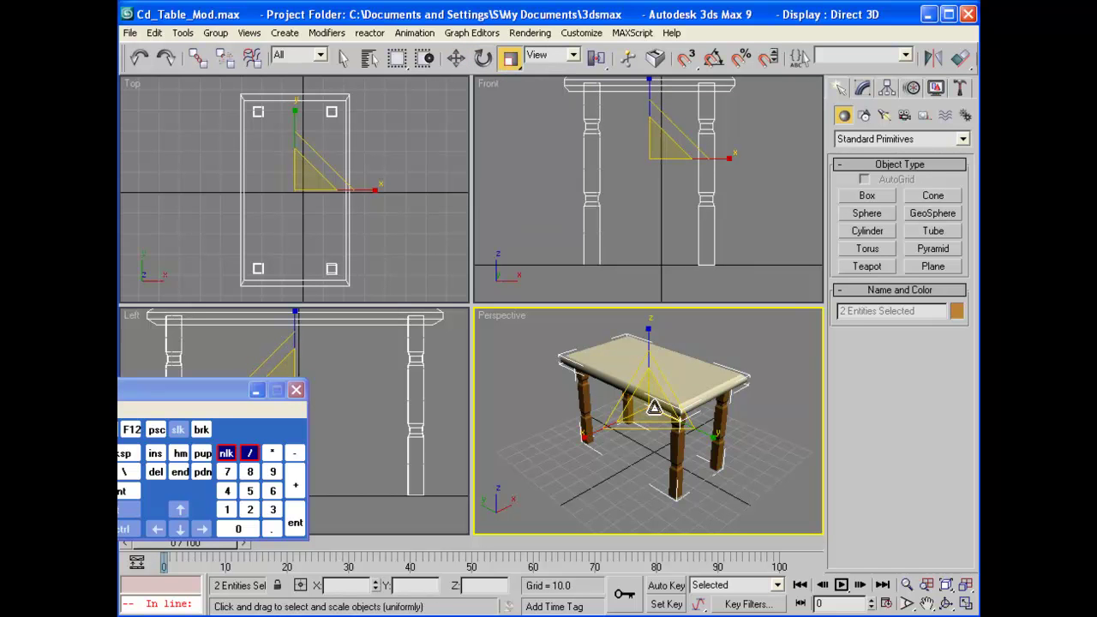
drag(654, 407, 686, 587)
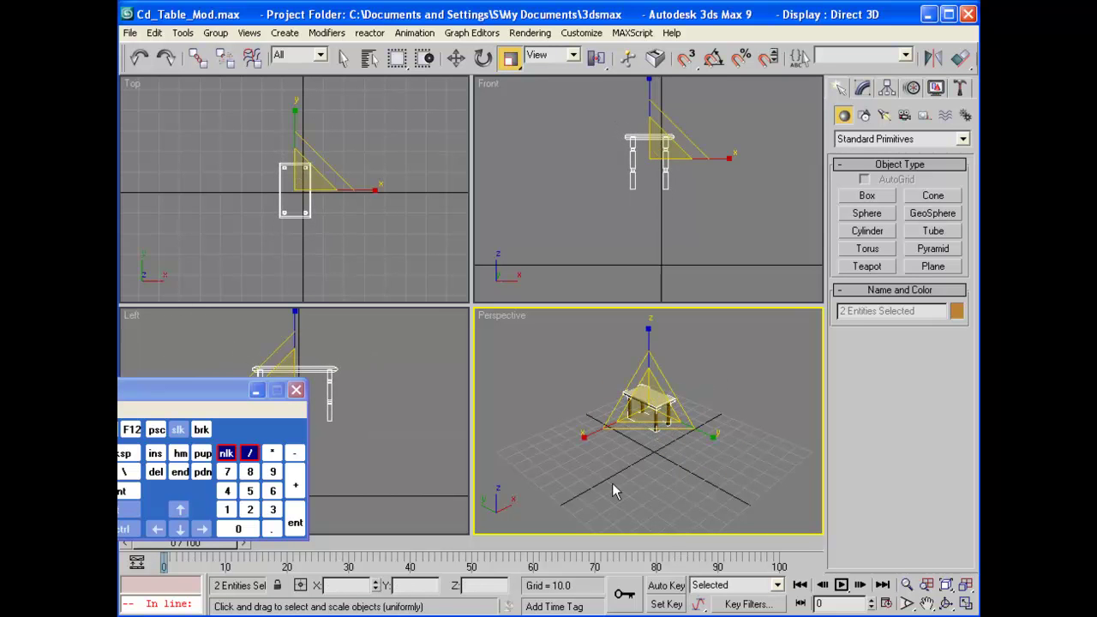
drag(655, 407, 657, 428)
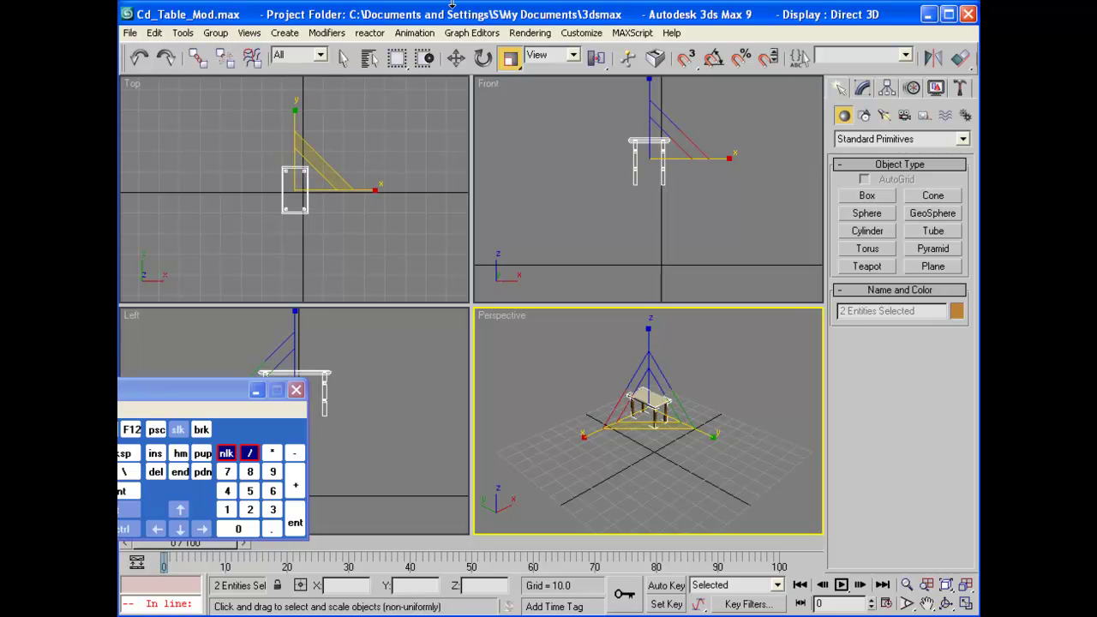
Move the selected table in the Perspective viewport along negative Y and negative X, toward the near corner of the grid.
click(456, 57)
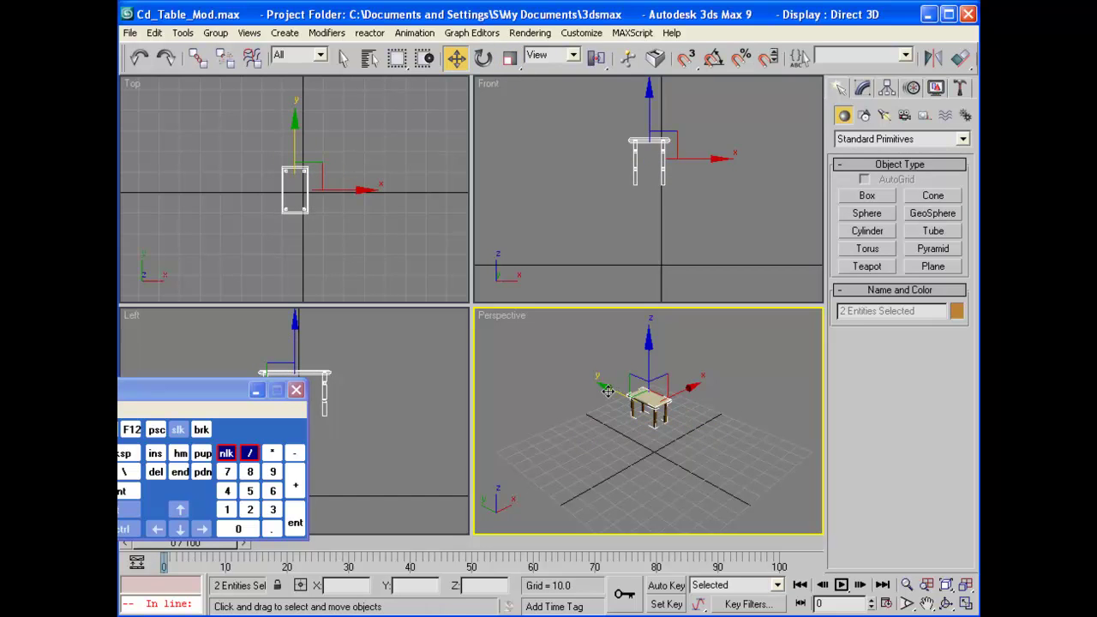
drag(611, 392, 659, 415)
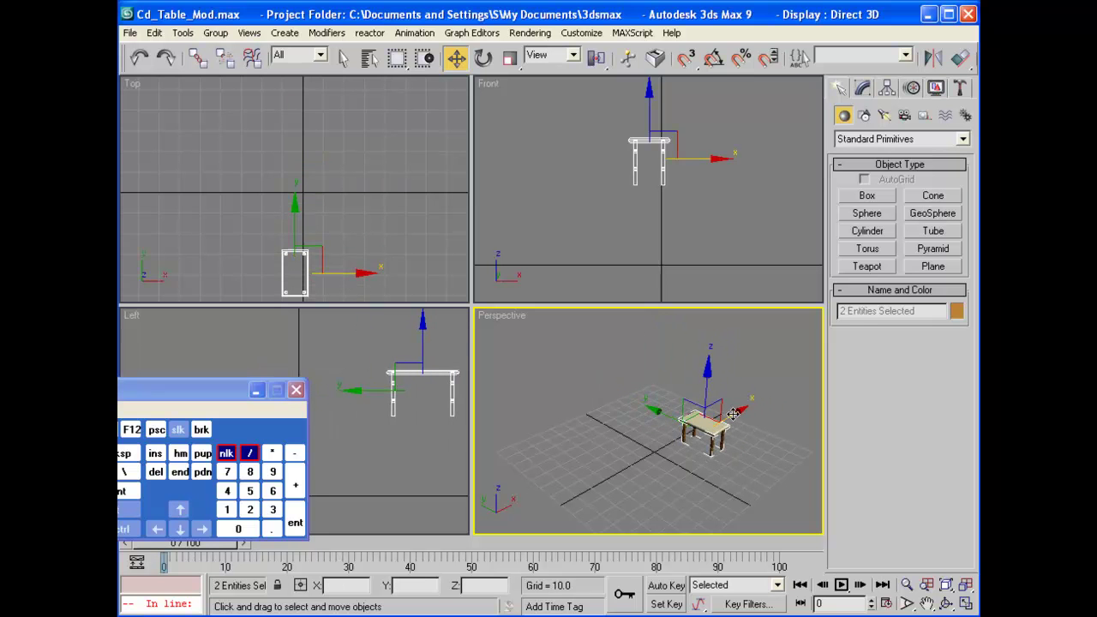
drag(733, 410, 682, 445)
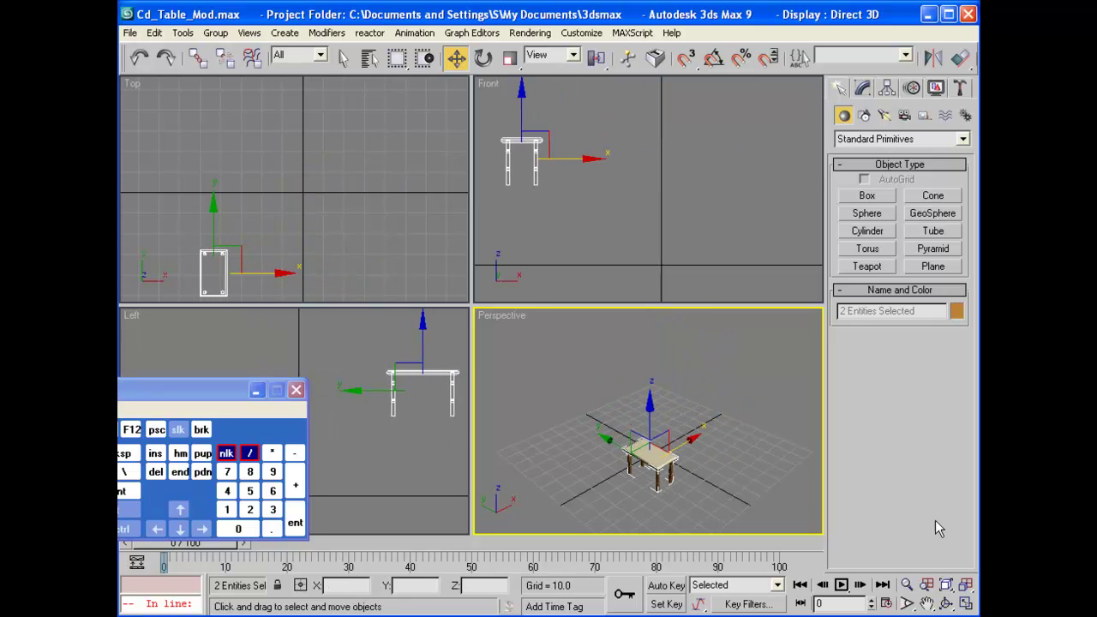
Zoom the Perspective viewport and all the other viewports to the table's extents, and deselect the table.
click(946, 585)
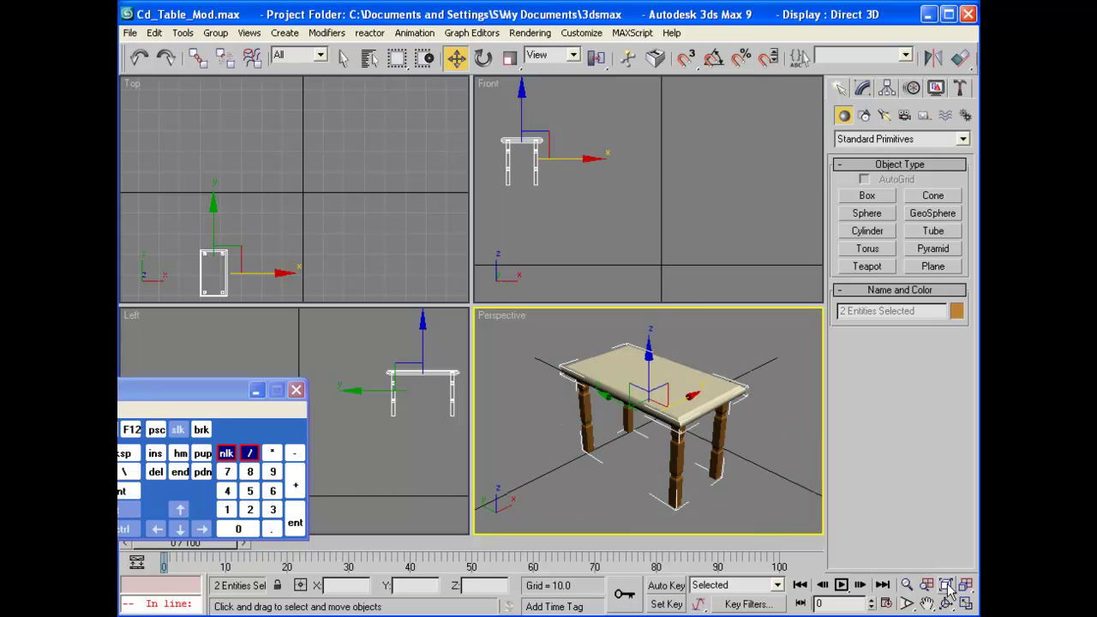
click(963, 583)
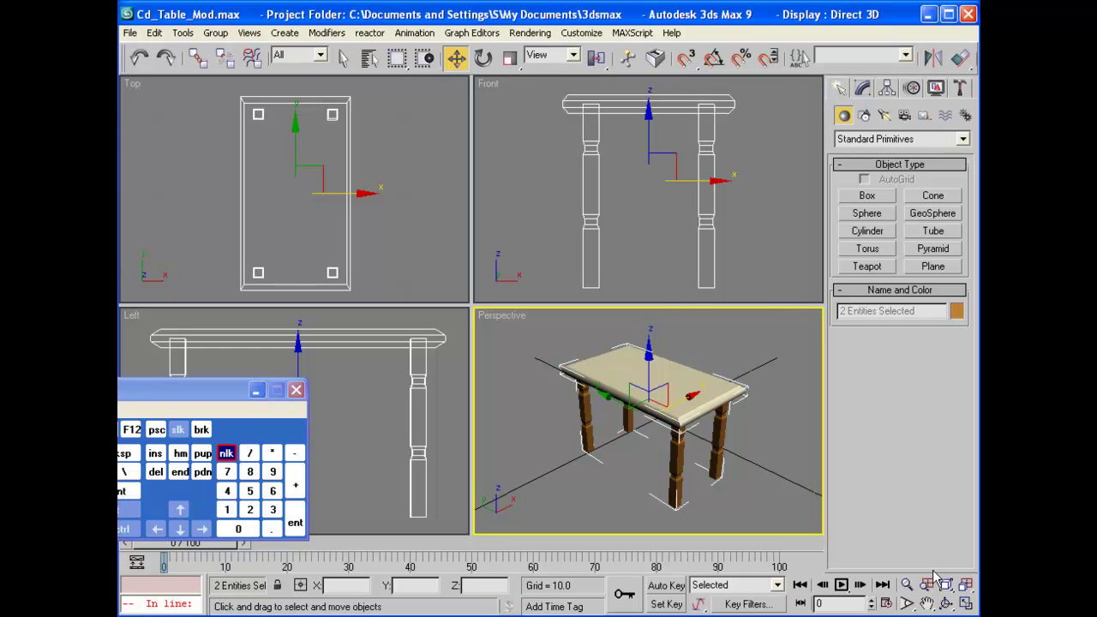
click(965, 585)
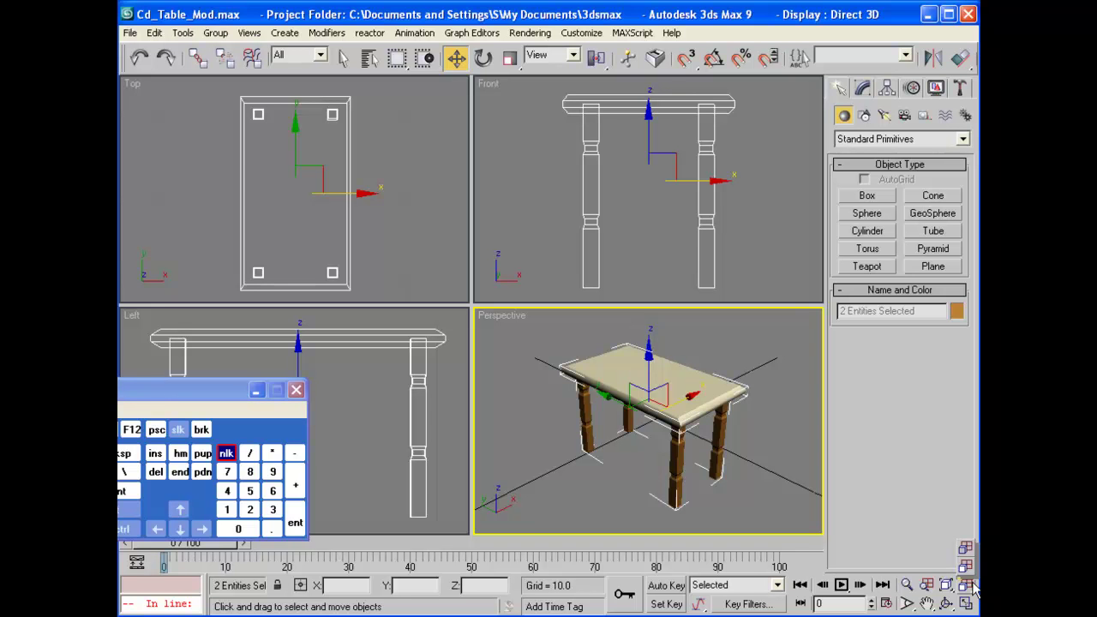
drag(972, 584, 971, 584)
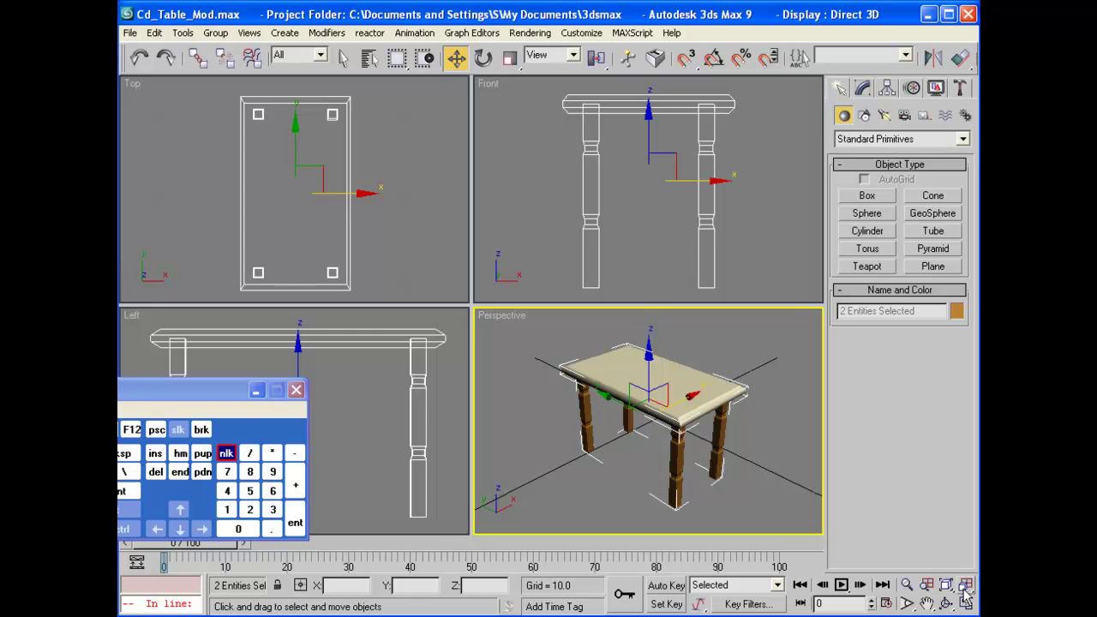
click(963, 590)
click(948, 586)
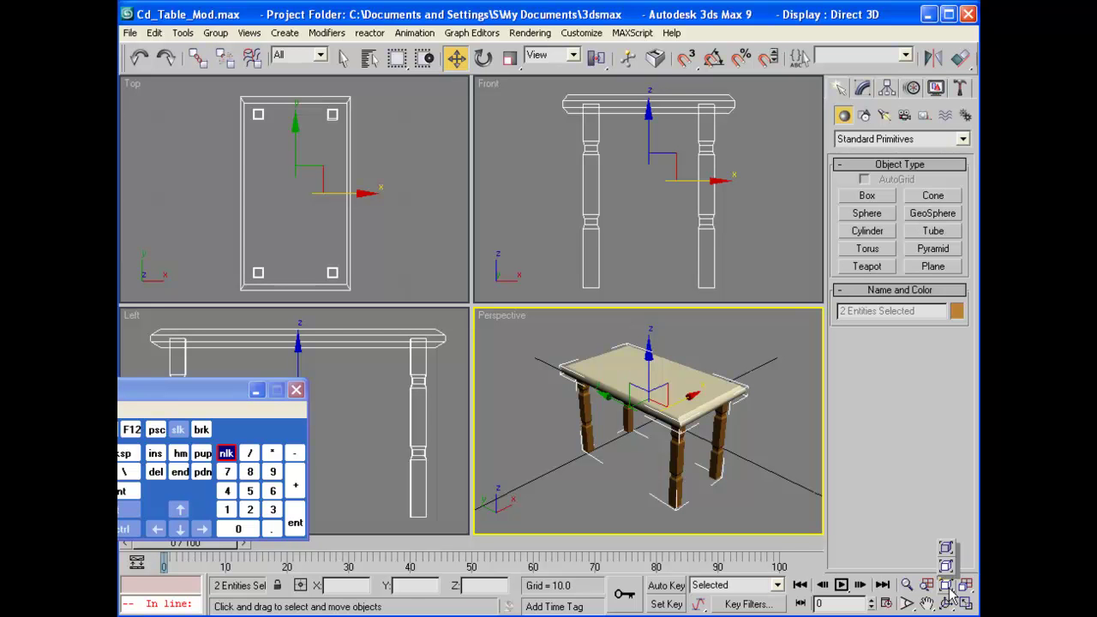
click(807, 477)
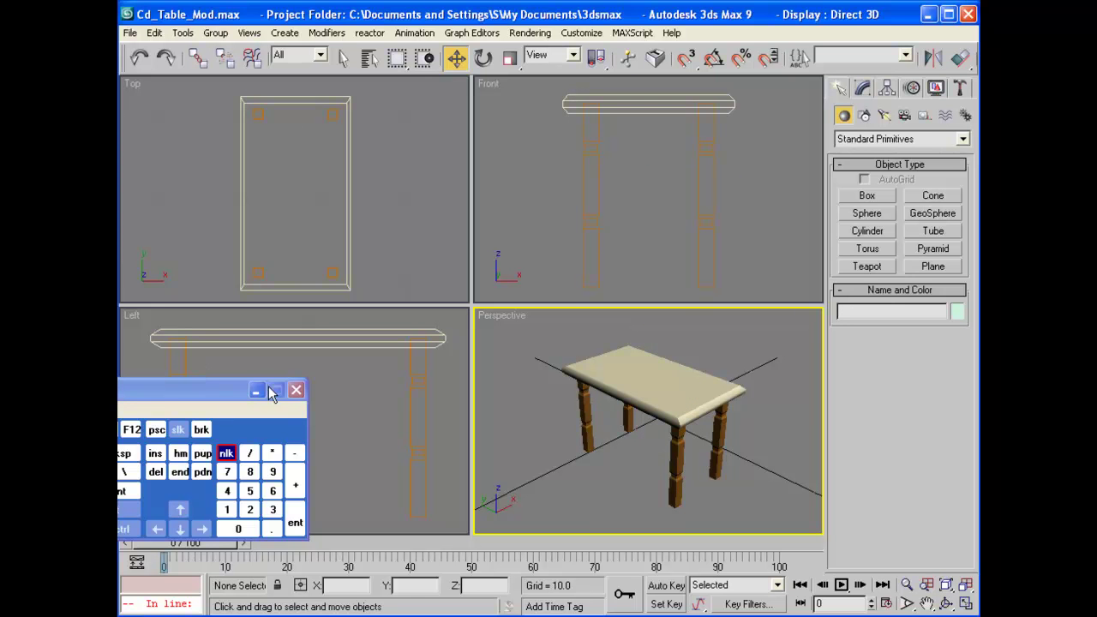
Open the Material Editor and arrange it and the On-Screen Keyboard so that the table in the Perspective viewport stays uncovered.
drag(240, 402, 440, 439)
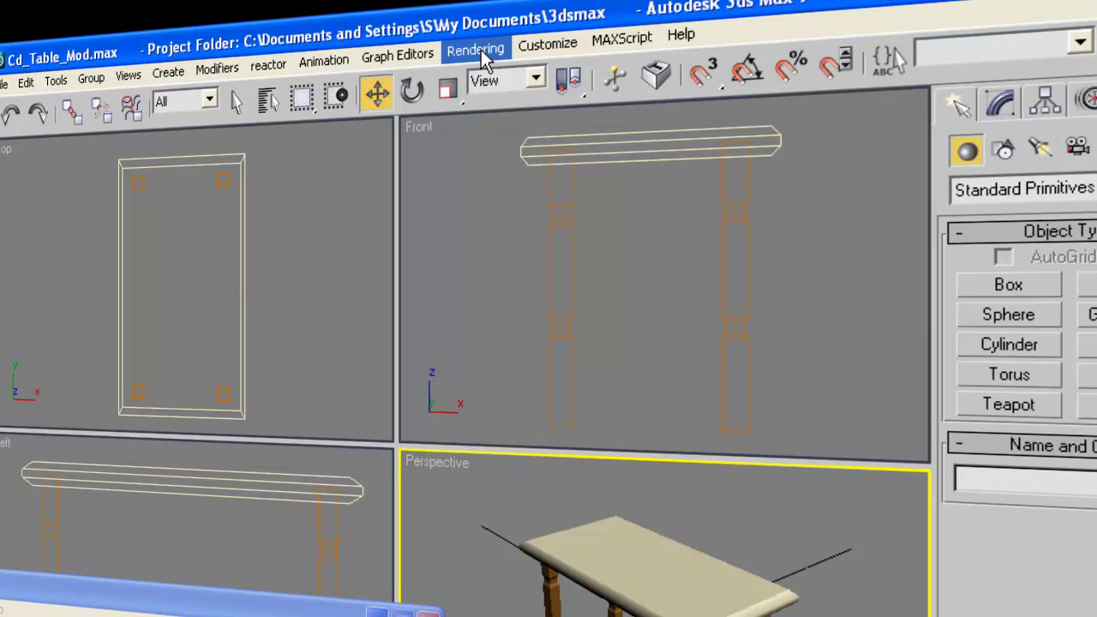
click(481, 49)
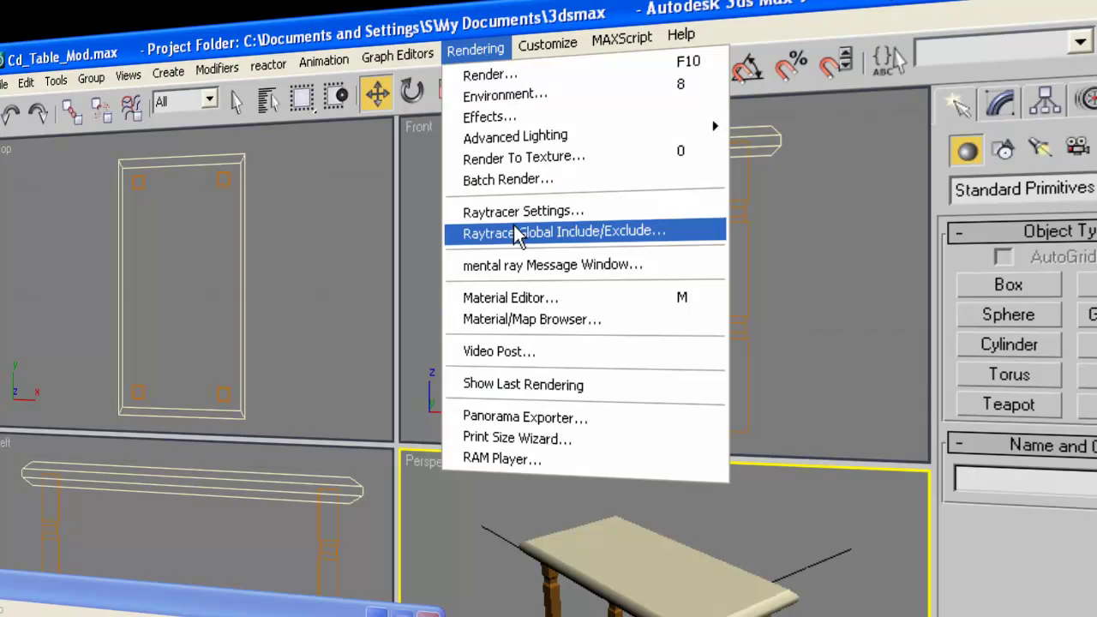
click(664, 300)
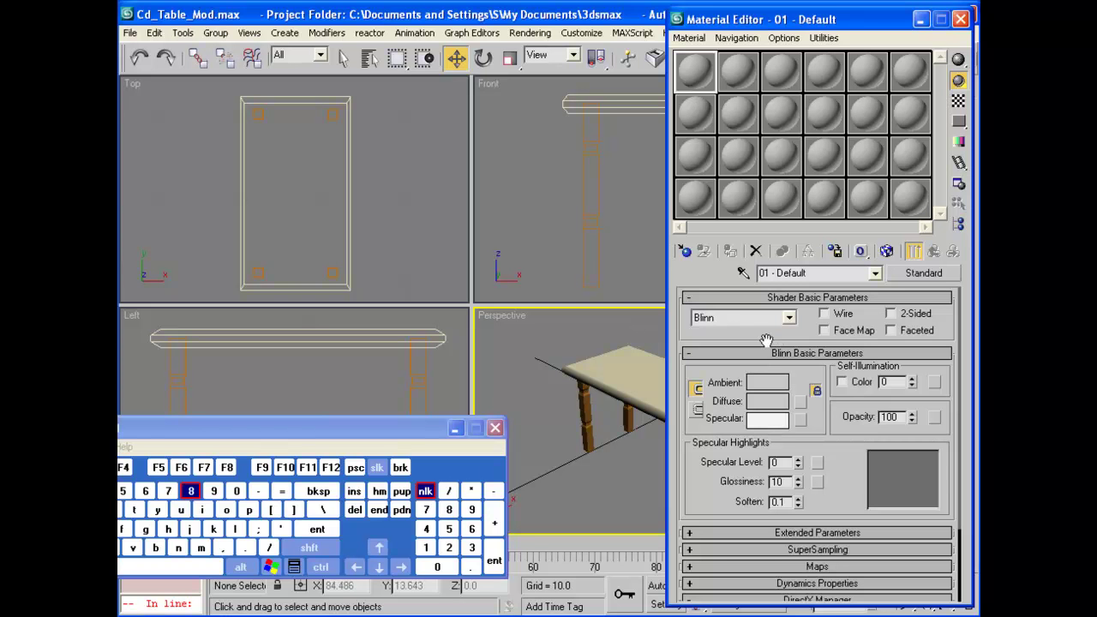
drag(880, 23, 529, 48)
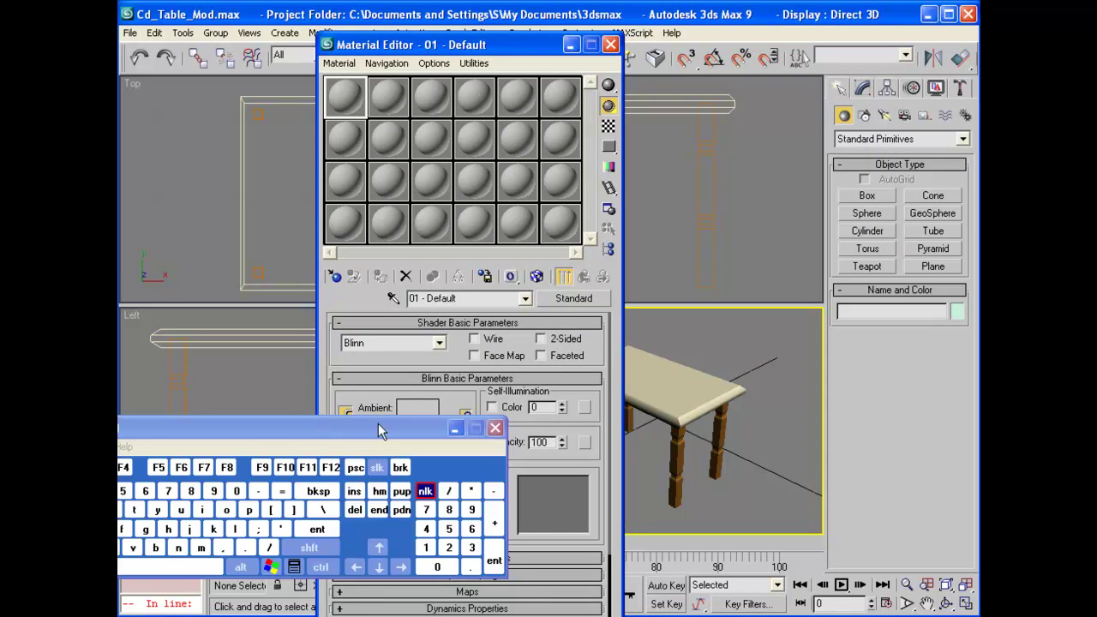
drag(385, 430, 142, 434)
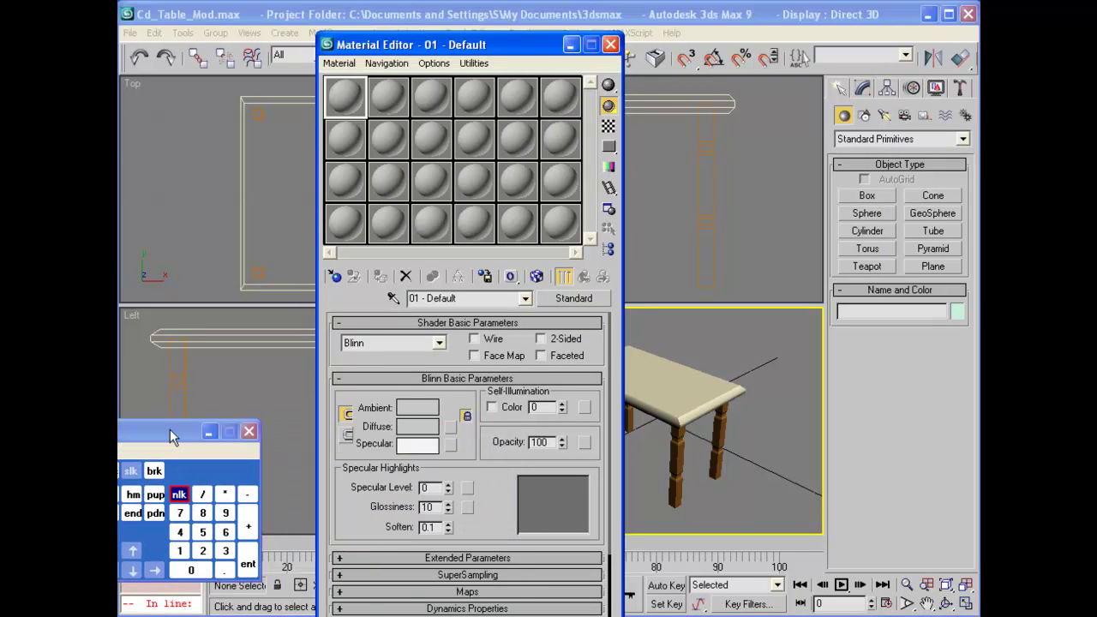
drag(501, 42, 453, 30)
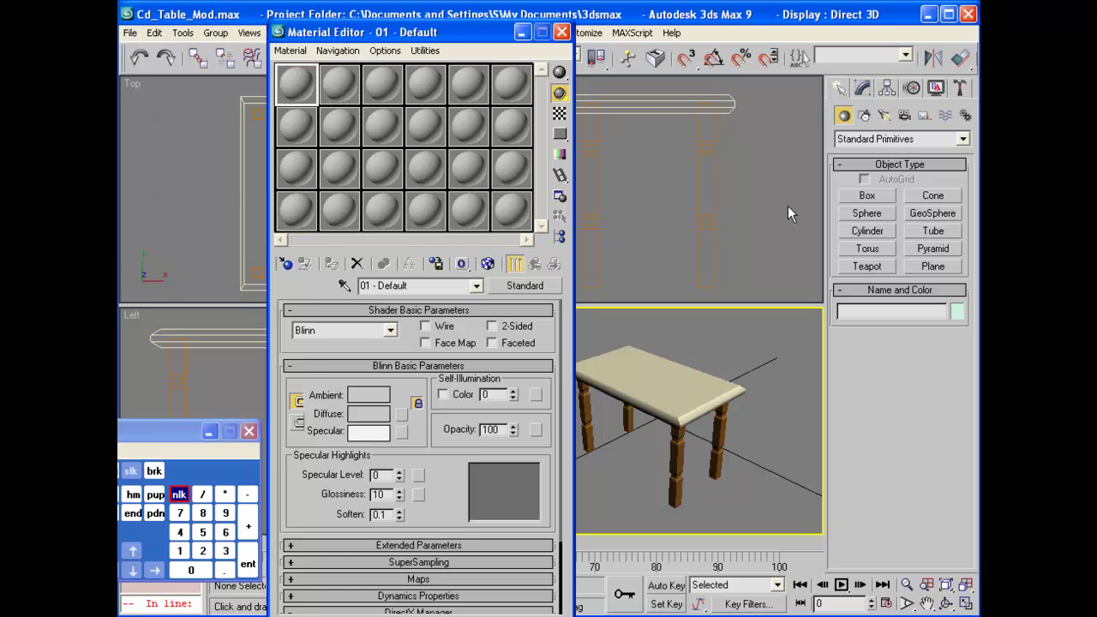
Choose a Bitmap map for the Diffuse color of the first material slot, 01 - Default.
click(341, 82)
click(297, 83)
click(403, 415)
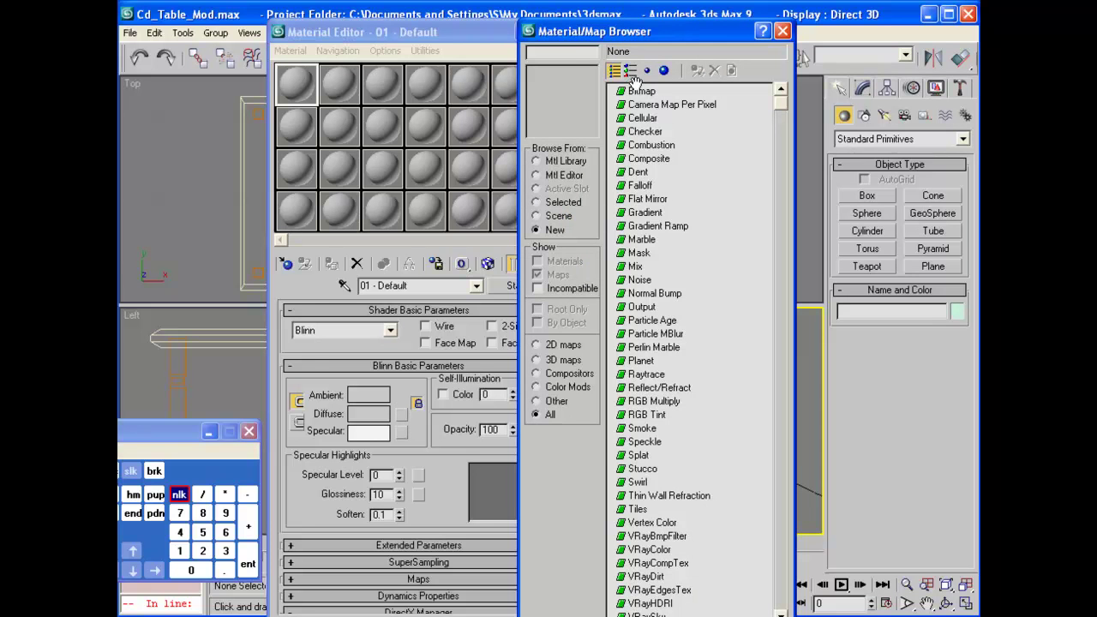
double_click(648, 94)
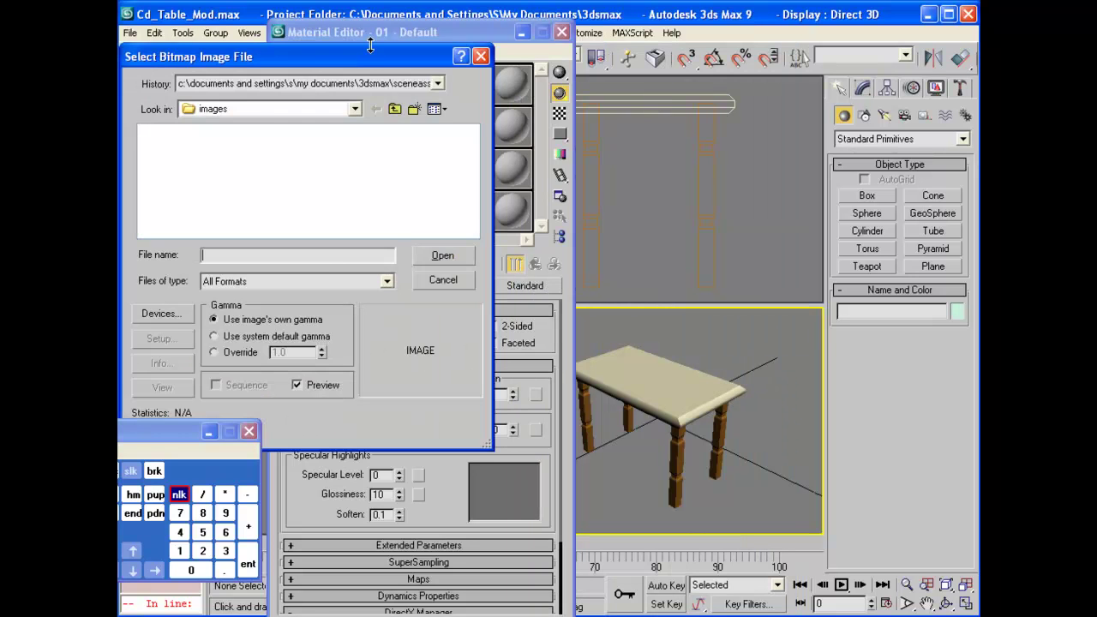
Browse for the bitmap file in the folder C:\Program Files\Autodesk\3ds Max 9\maps\Wood.
drag(371, 53, 787, 108)
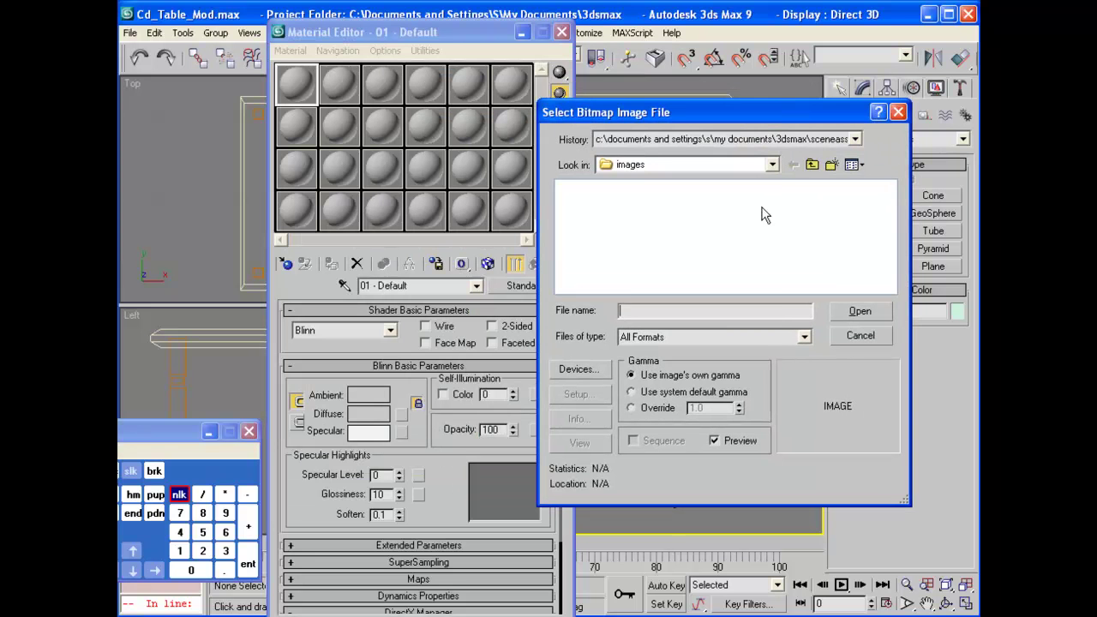
click(774, 165)
click(774, 166)
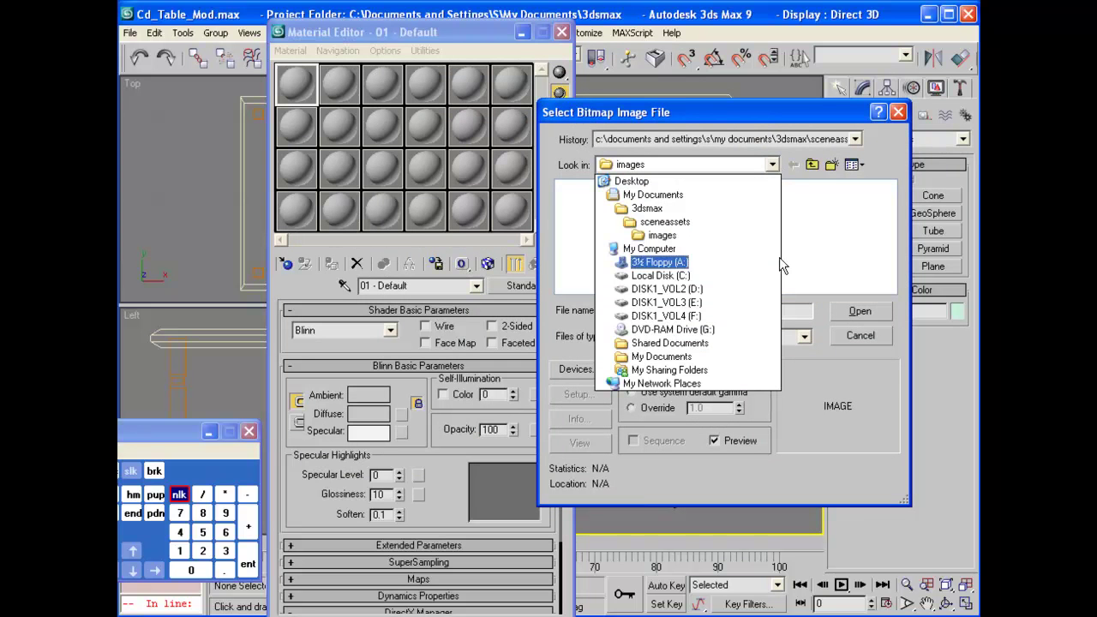
click(756, 278)
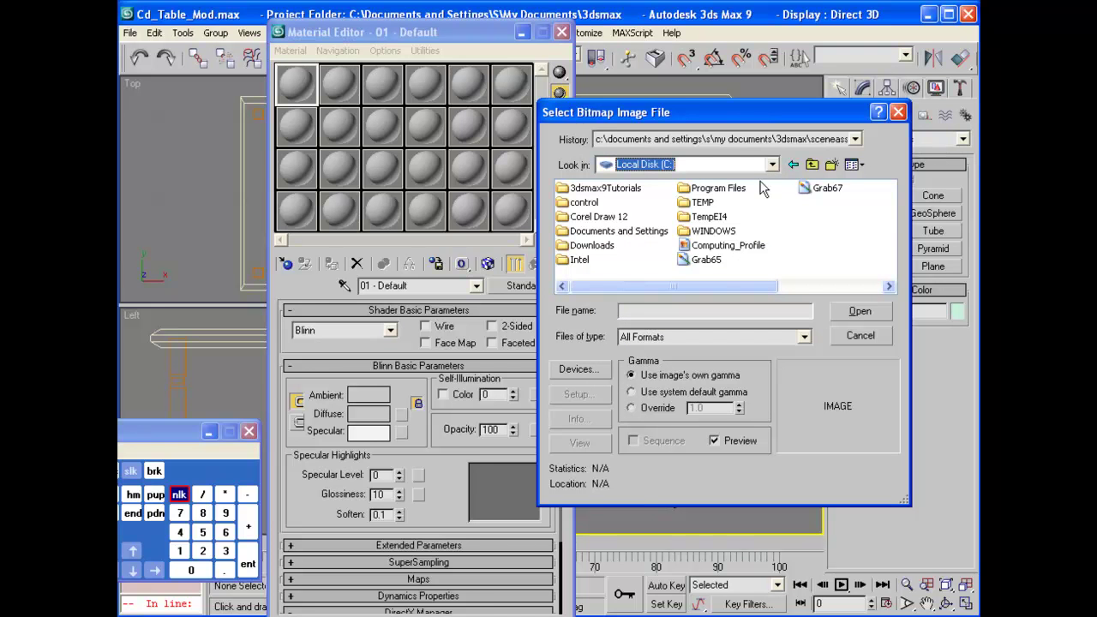
double_click(701, 187)
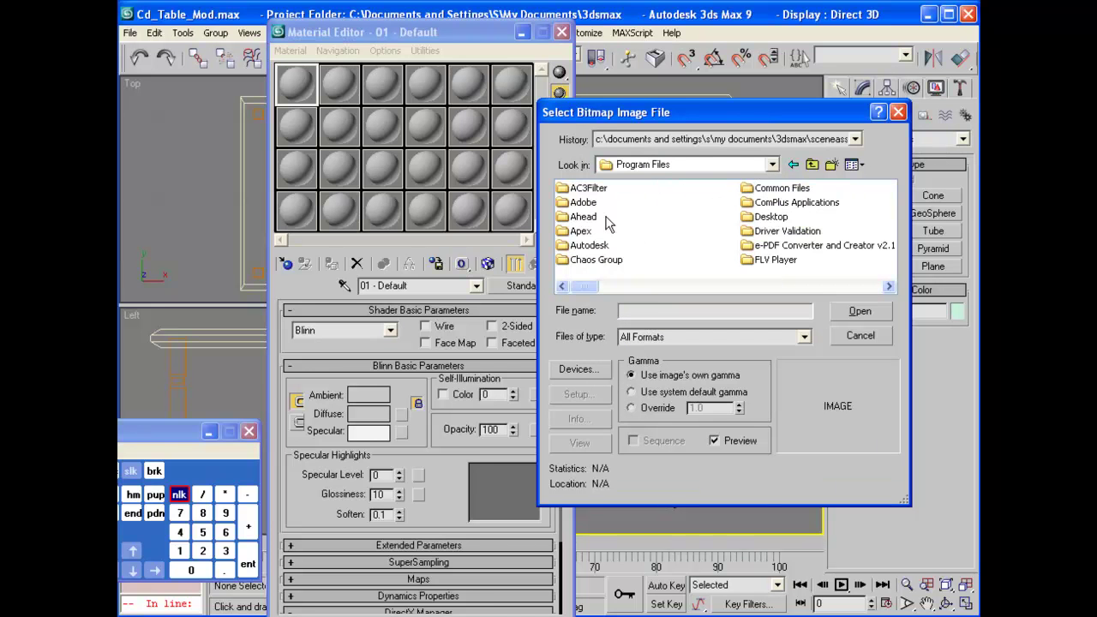
double_click(596, 247)
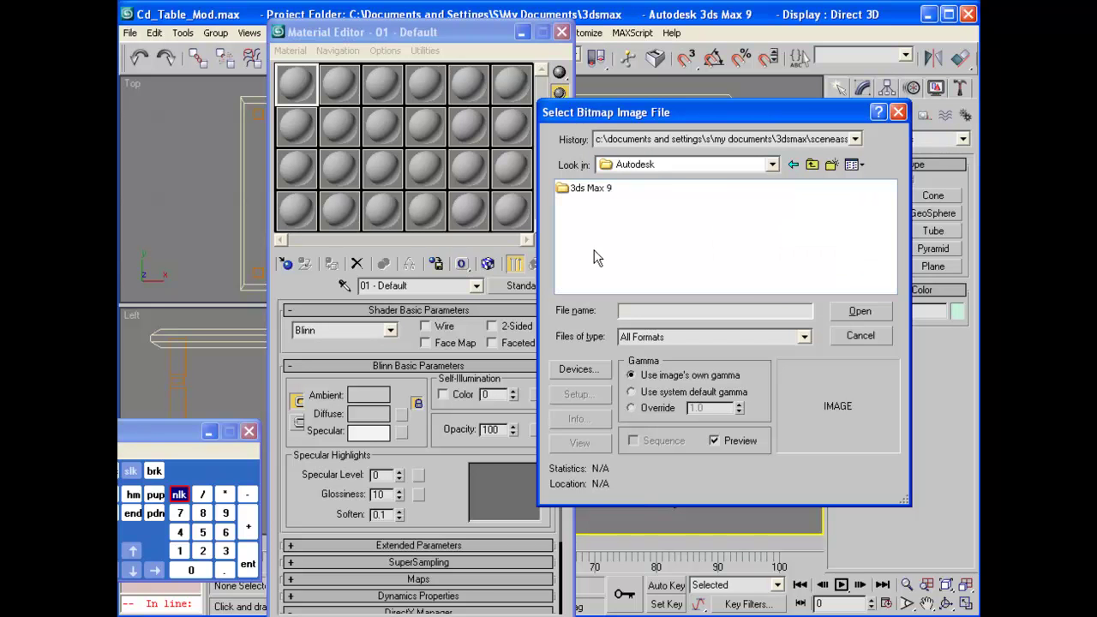
double_click(591, 190)
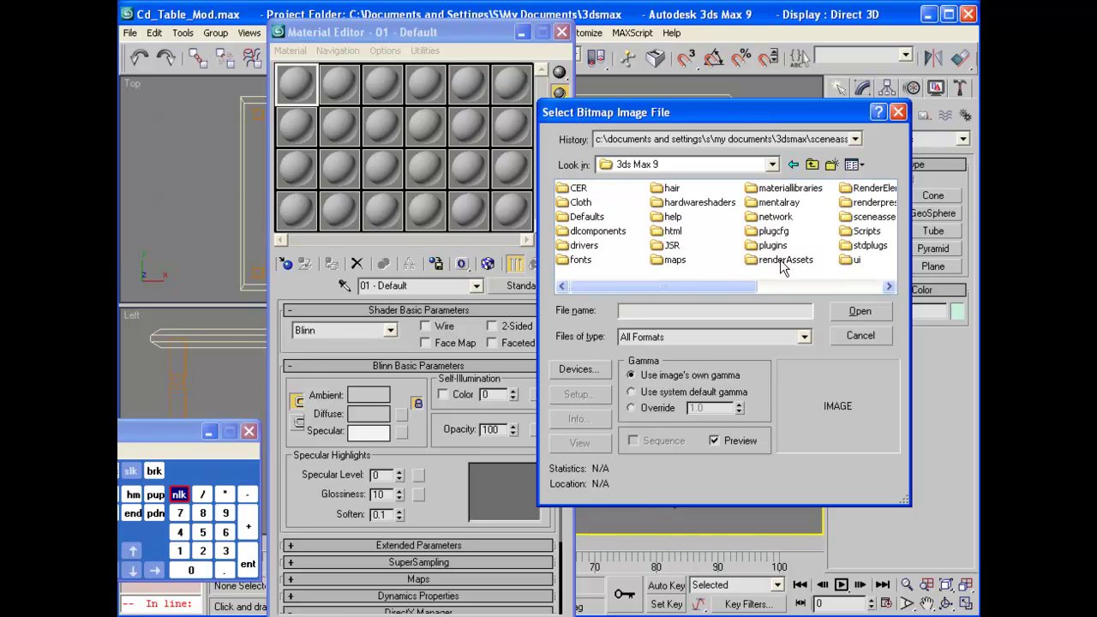
double_click(676, 261)
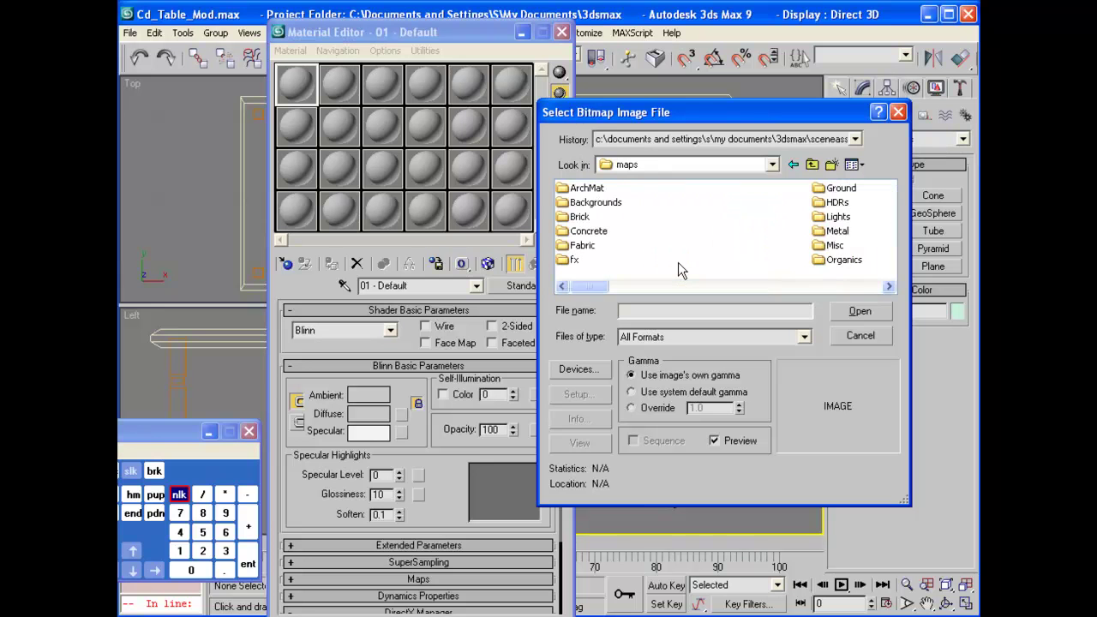
click(853, 287)
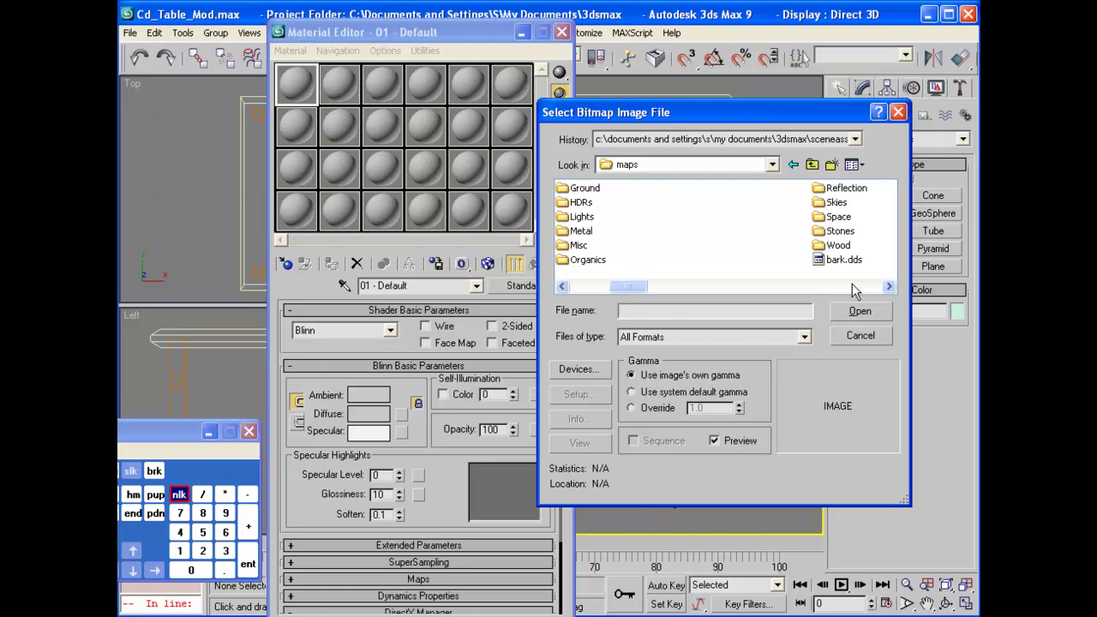
double_click(826, 246)
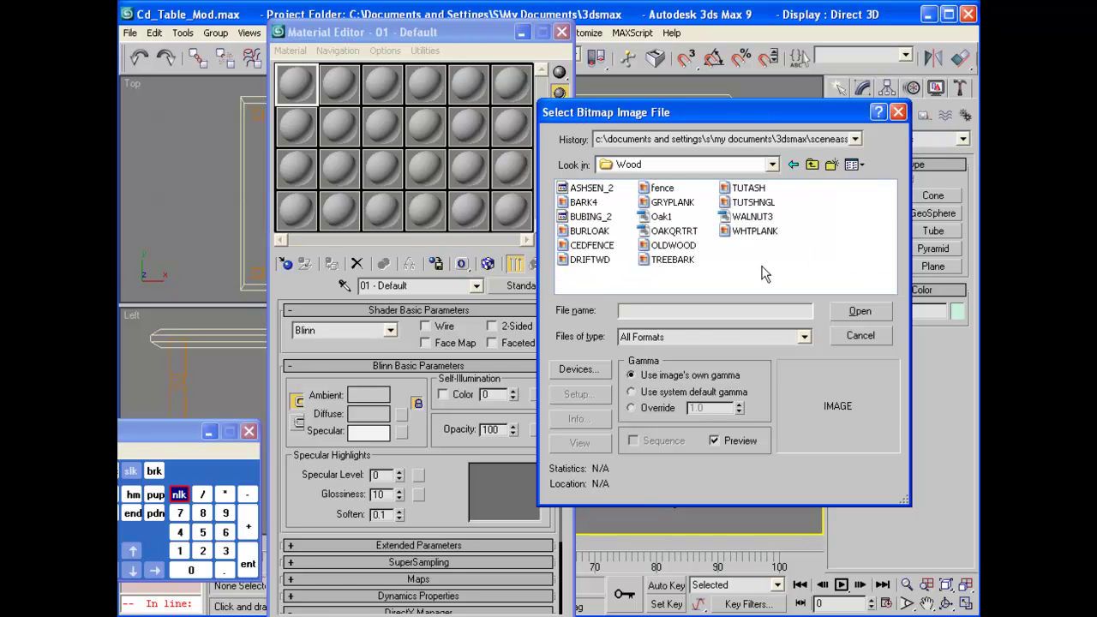
Preview the wood textures in the folder one by one, from WHTPLANK back to ASHSEN_2, using the On-Screen Keyboard.
click(754, 231)
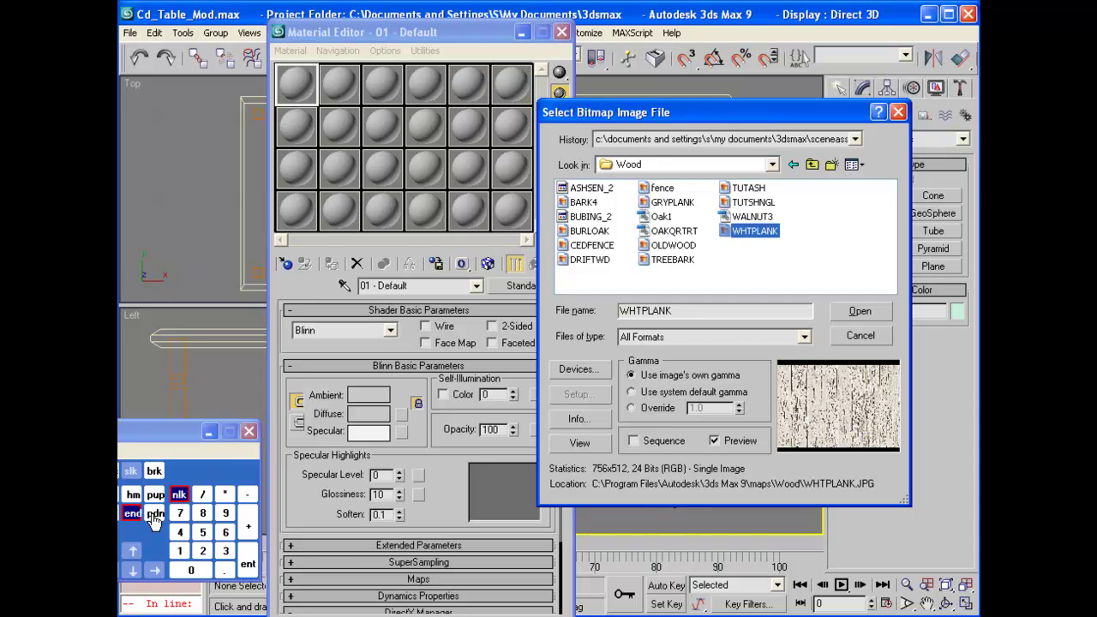
drag(172, 431, 261, 435)
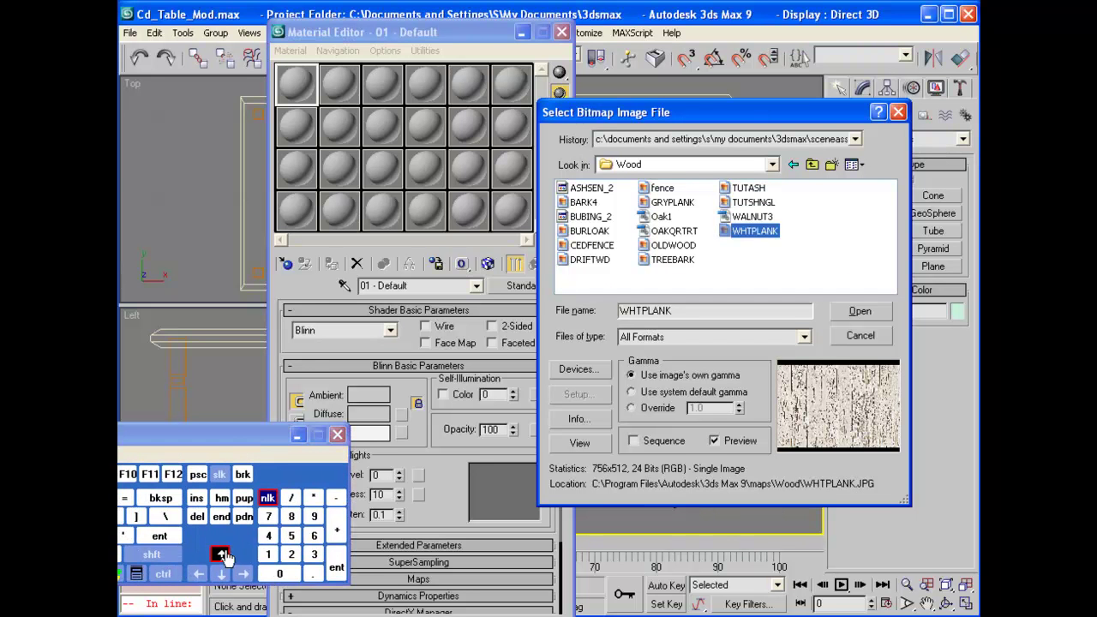
click(222, 554)
click(221, 554)
click(221, 554)
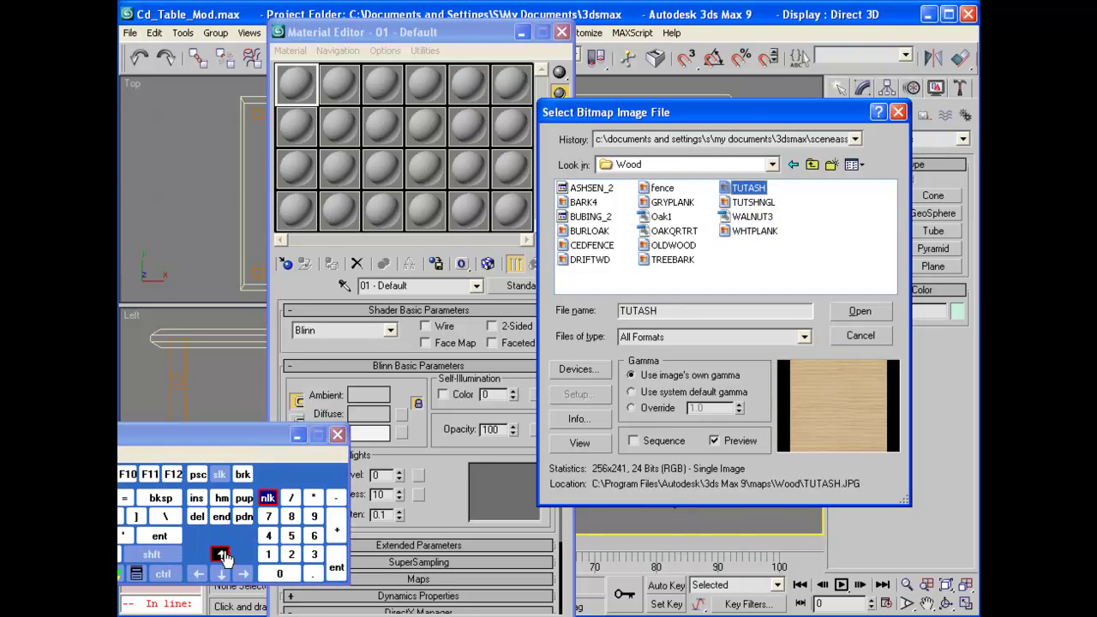
click(221, 554)
click(221, 554)
click(221, 554)
click(221, 553)
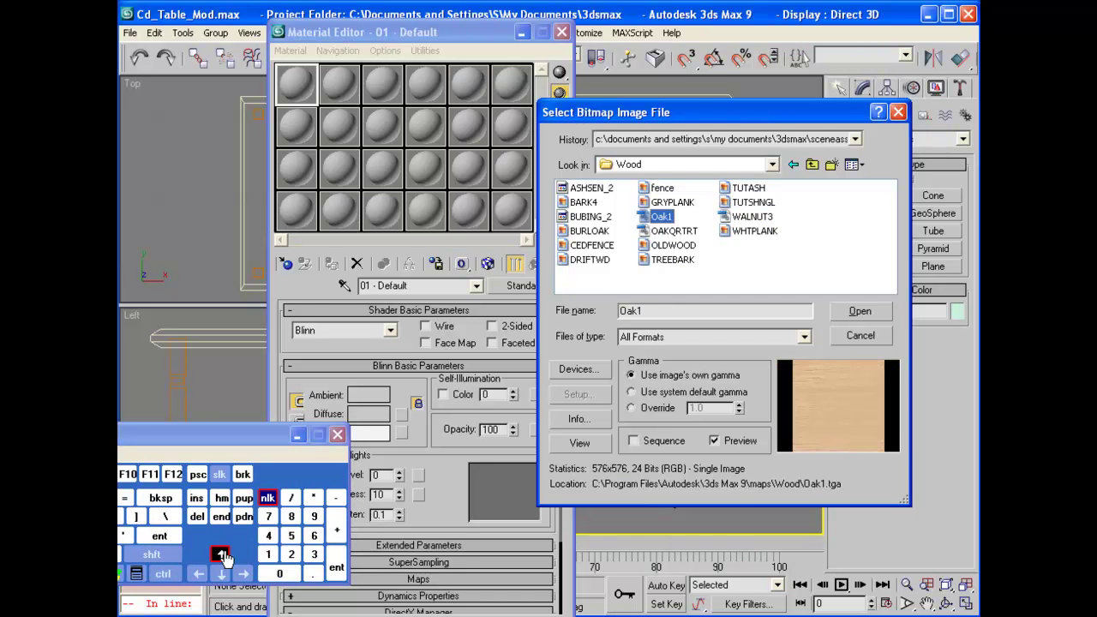
click(221, 553)
click(221, 574)
click(221, 554)
click(221, 554)
click(221, 553)
click(221, 554)
click(222, 554)
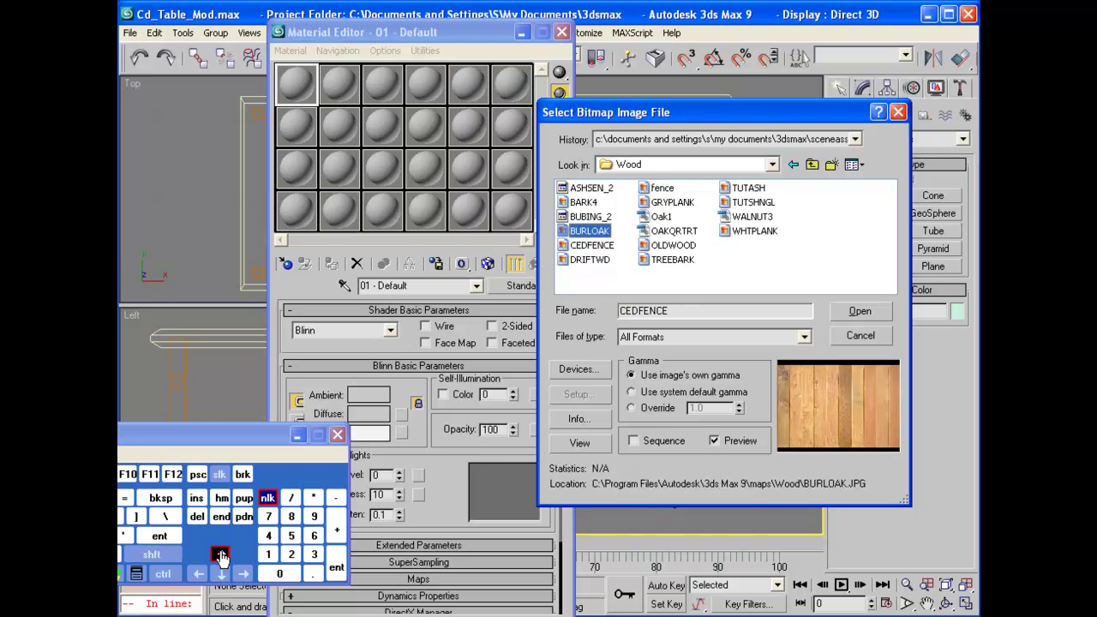
click(221, 553)
click(222, 554)
click(221, 554)
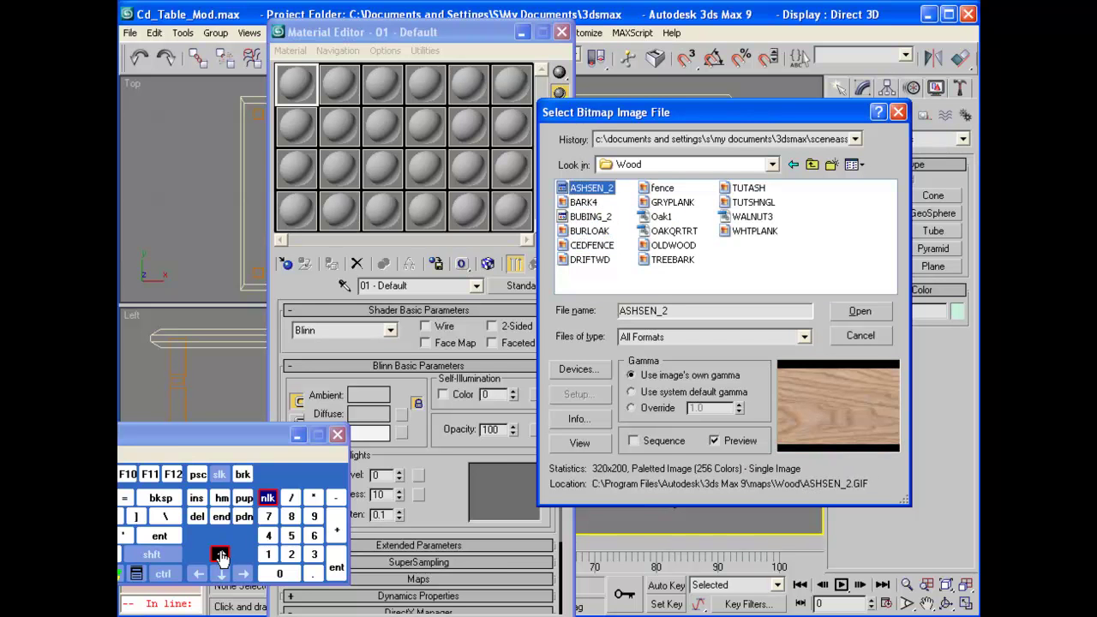
Load Oak1 as the diffuse bitmap of the first material and select the tabletop in the Perspective viewport.
click(658, 219)
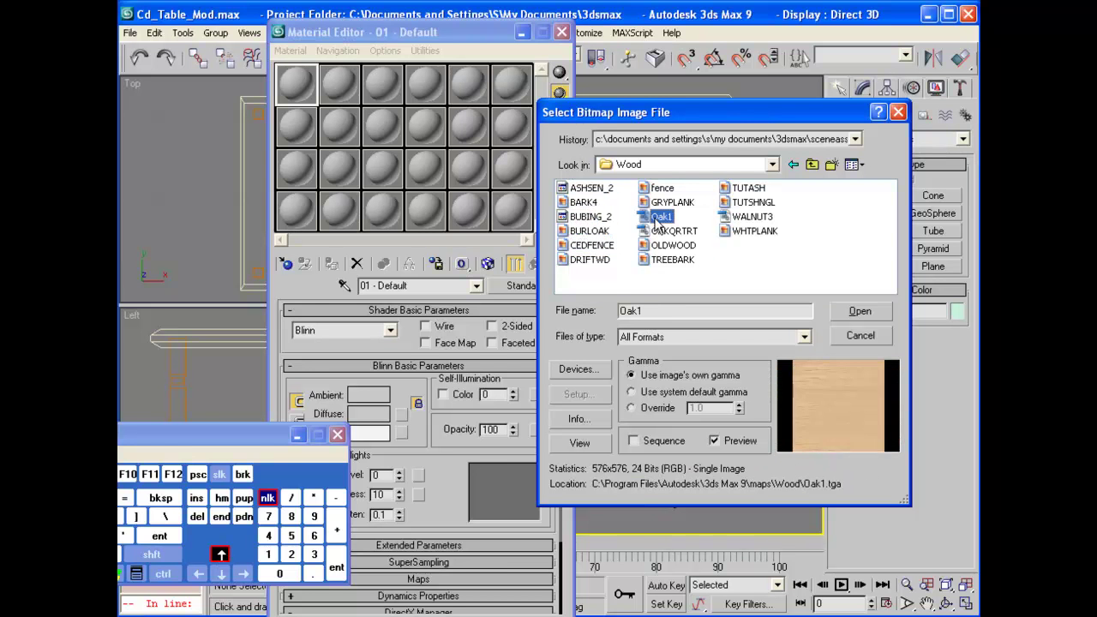
click(874, 309)
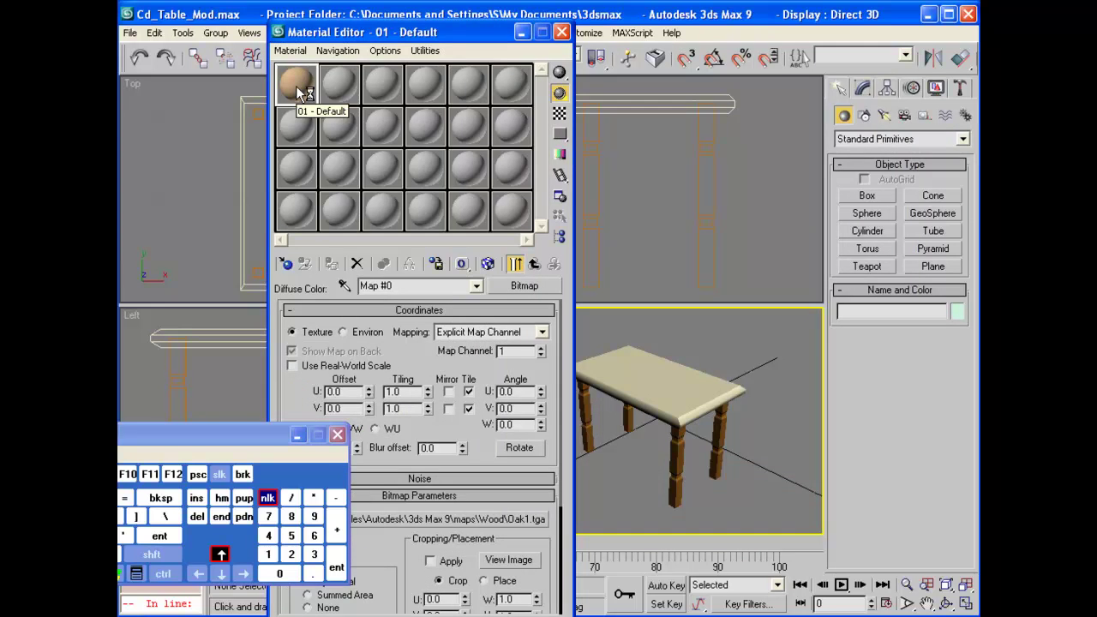
click(654, 387)
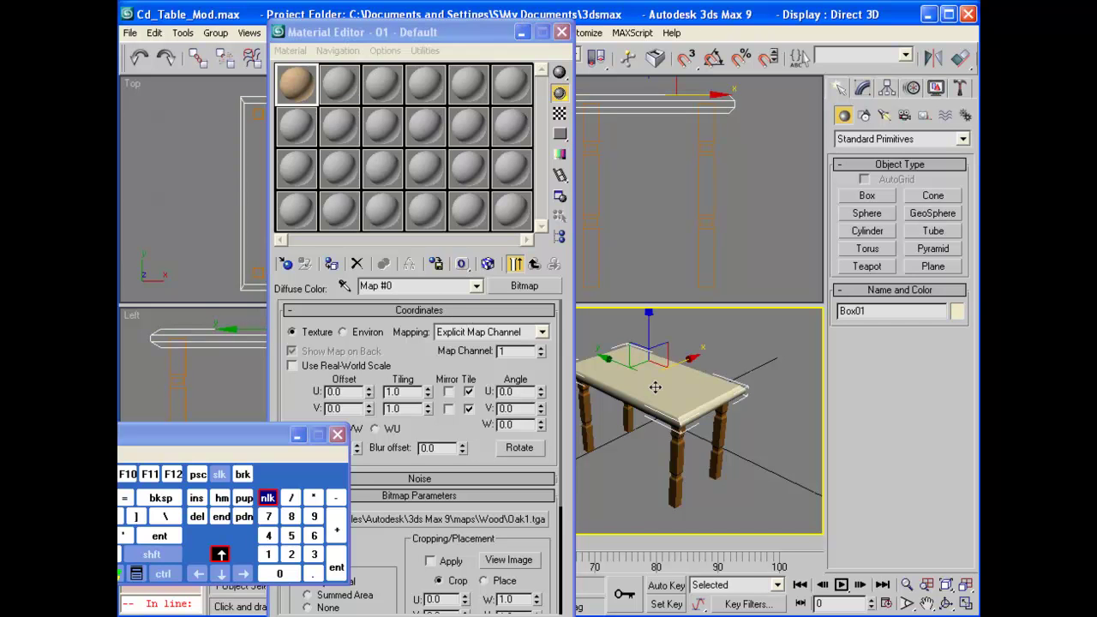
Assign the Oak1 material to the selected tabletop with its map shown in the viewport, and test-render the Perspective view.
click(330, 265)
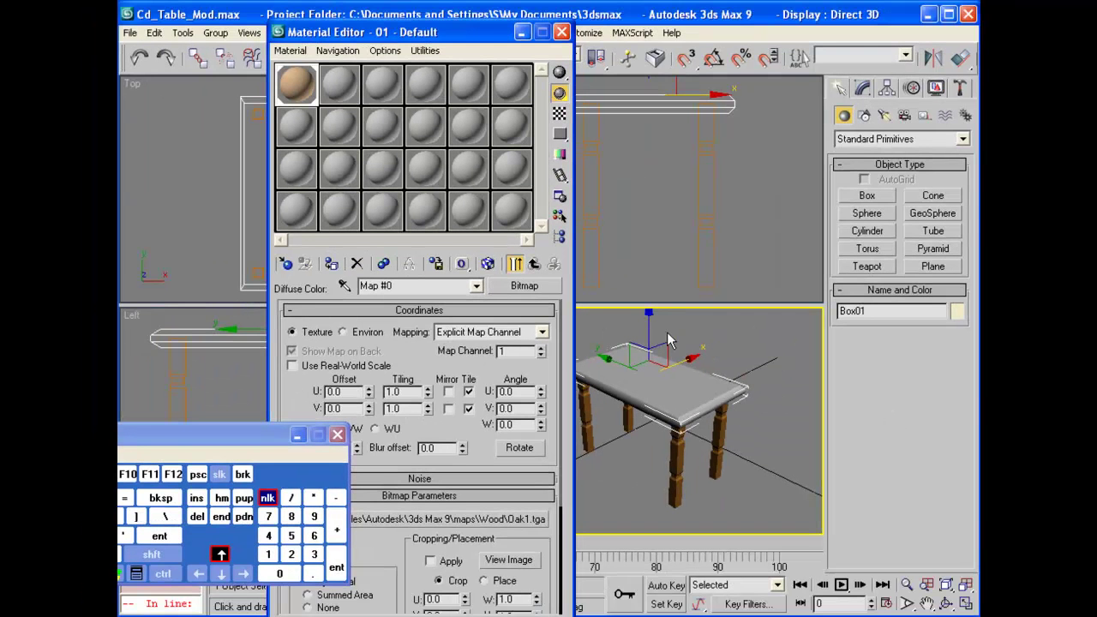
click(488, 262)
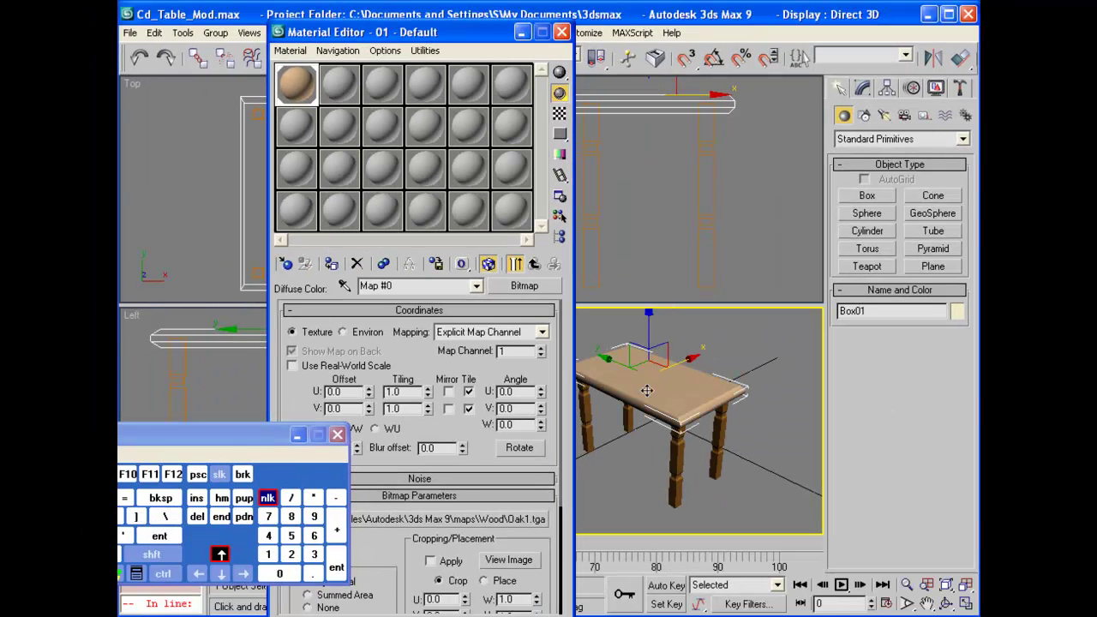
drag(143, 448, 216, 485)
click(202, 500)
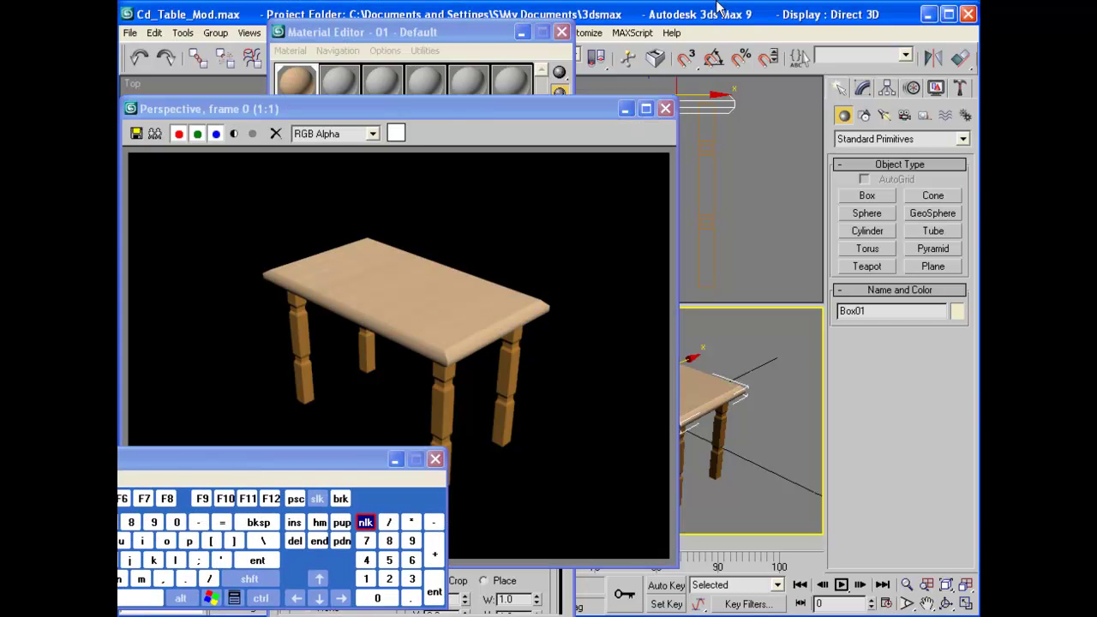
click(665, 109)
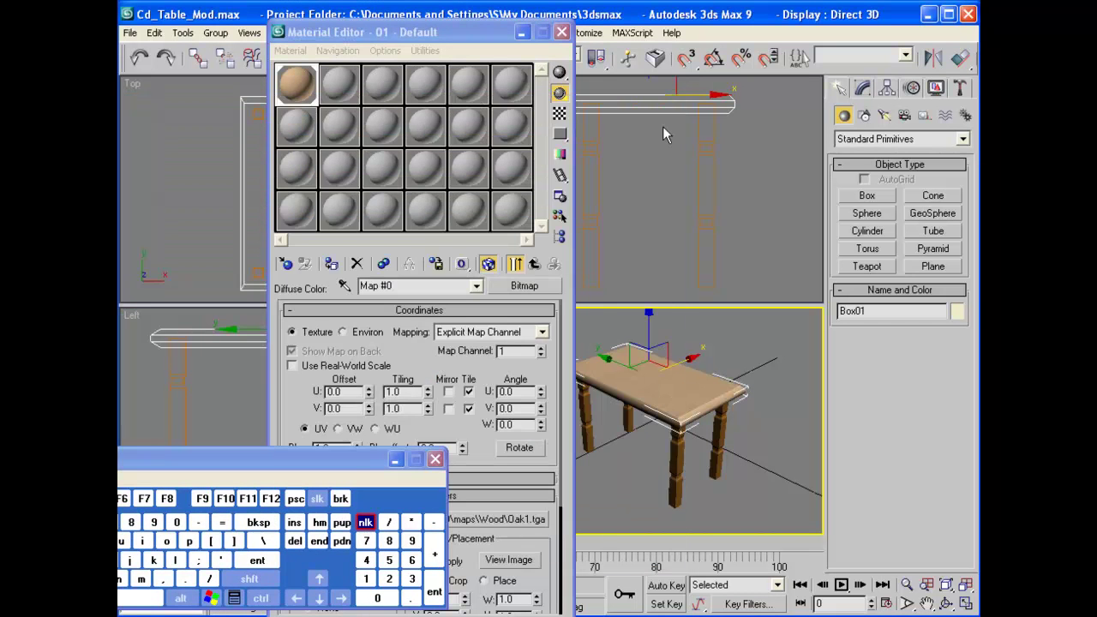
Set the oak bitmap's mapping coordinates to WU, trying VW first, and test-render the Perspective view.
drag(341, 461, 355, 494)
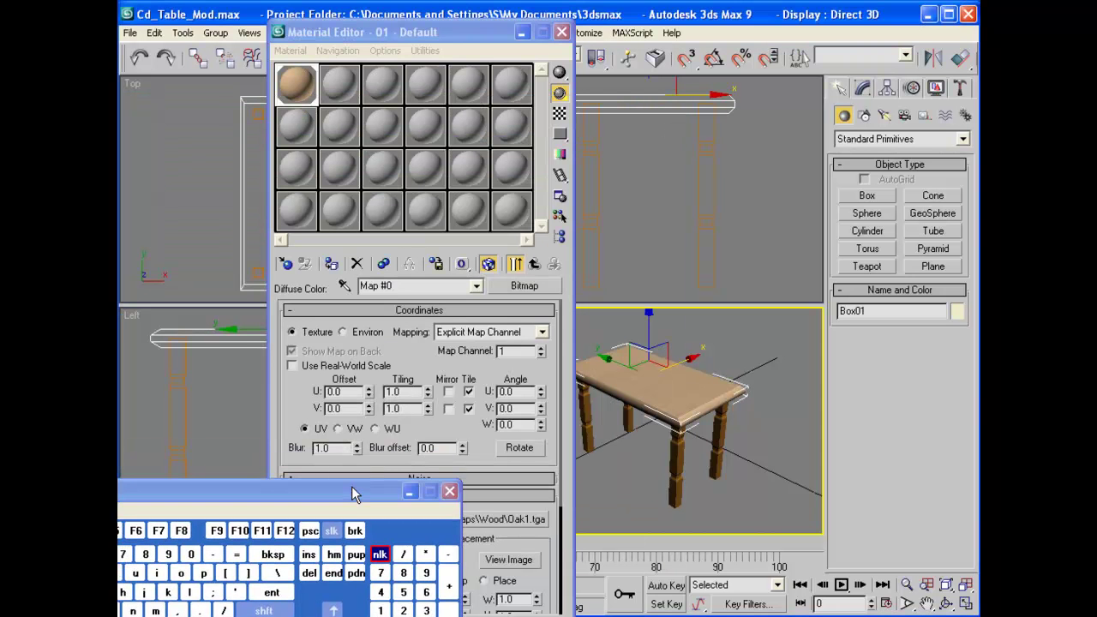
click(337, 429)
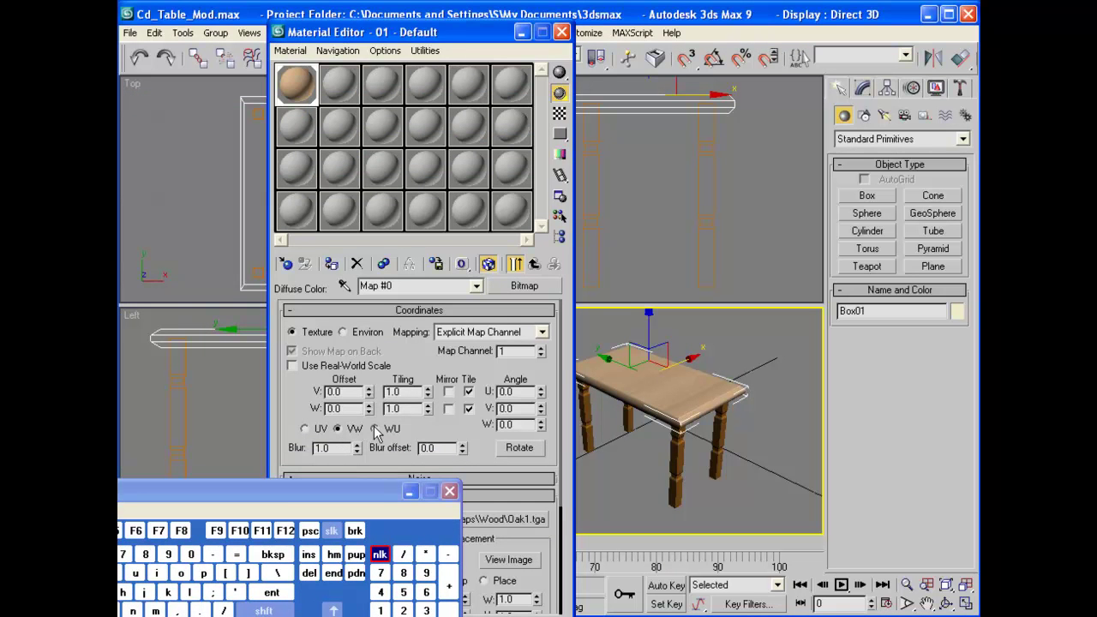
click(216, 532)
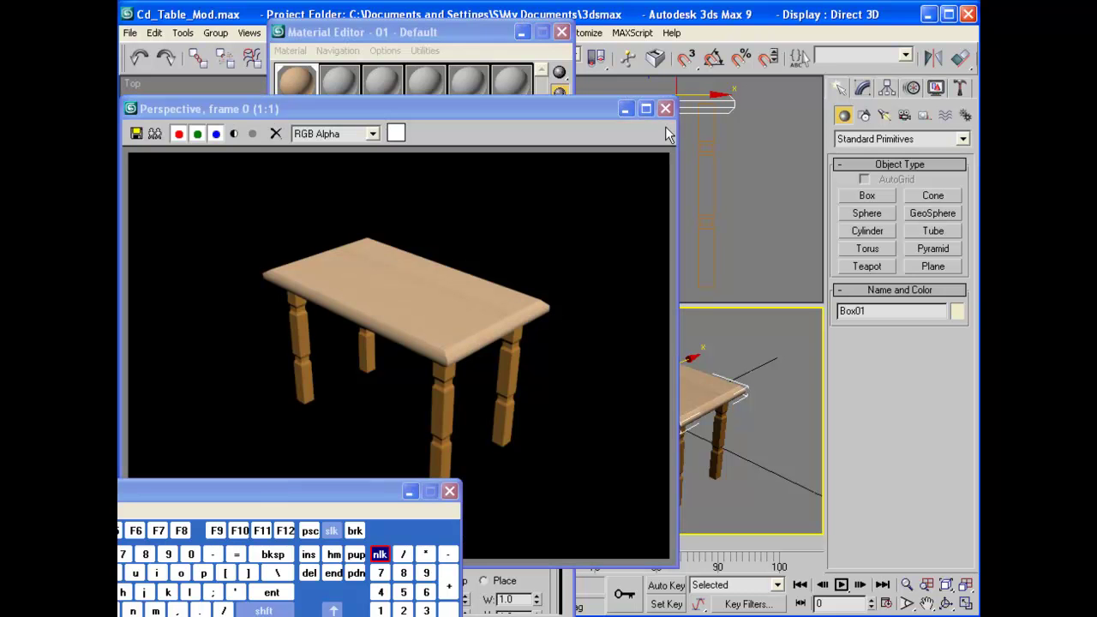
click(665, 108)
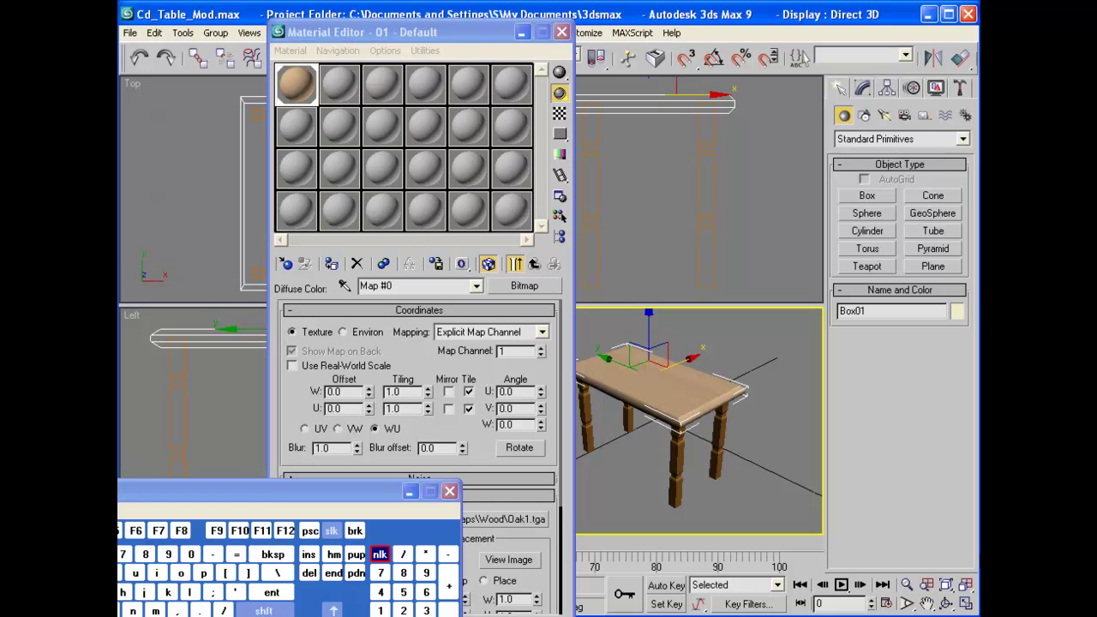
Render a close-up of the tabletop from the Perspective viewport to examine the wood grain.
click(906, 583)
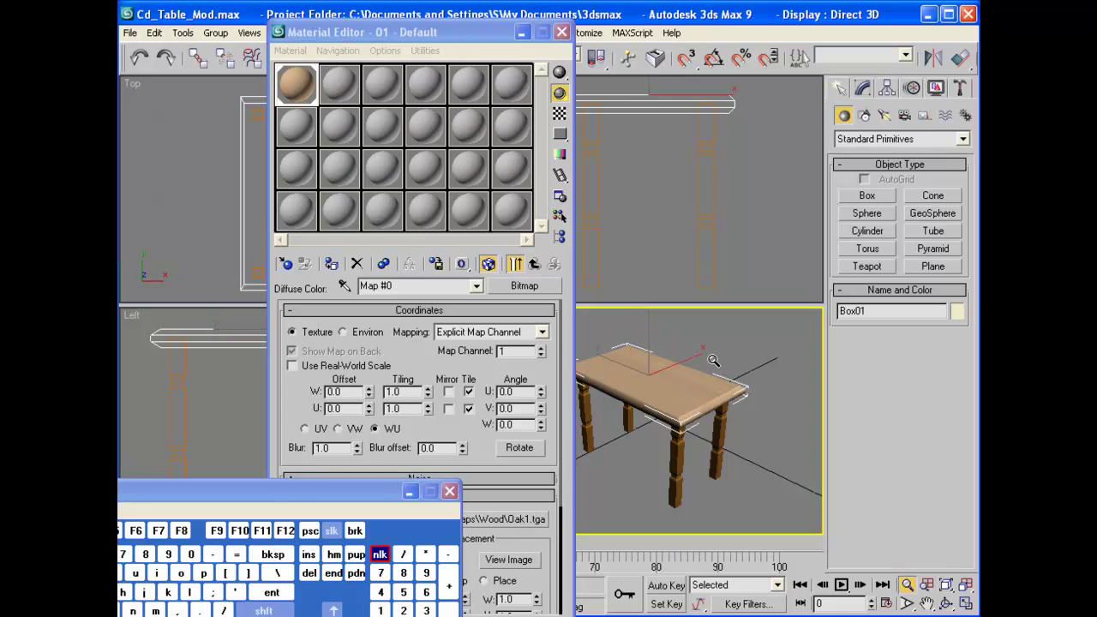
drag(713, 360, 684, 320)
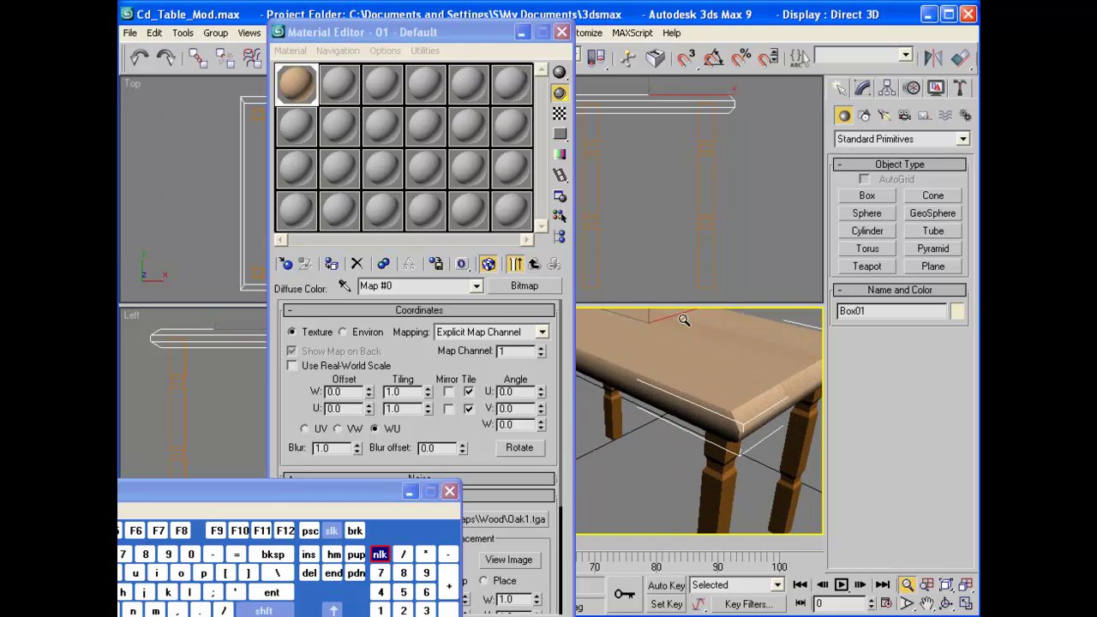
click(214, 531)
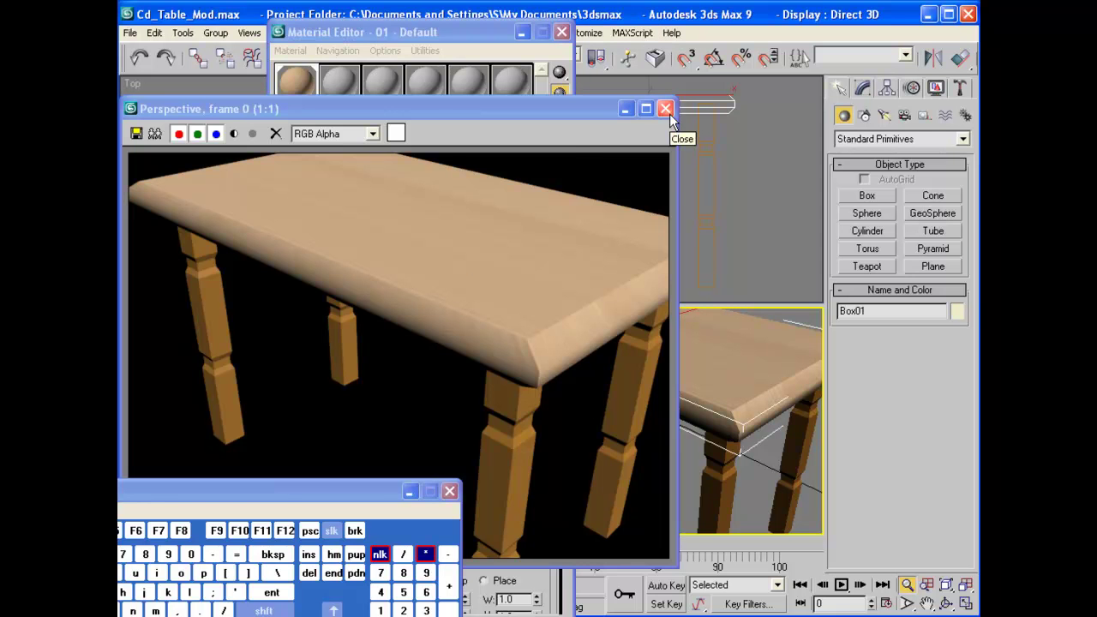
click(667, 111)
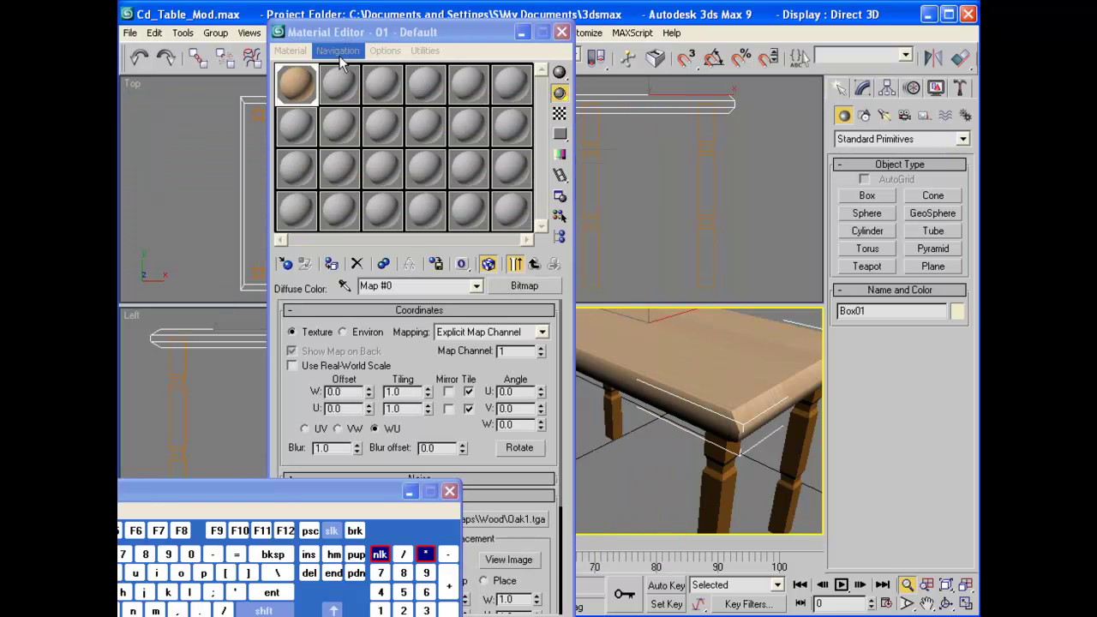
Activate the second material slot, 02 - Default, and undo the last zoom of the Perspective viewport.
click(339, 83)
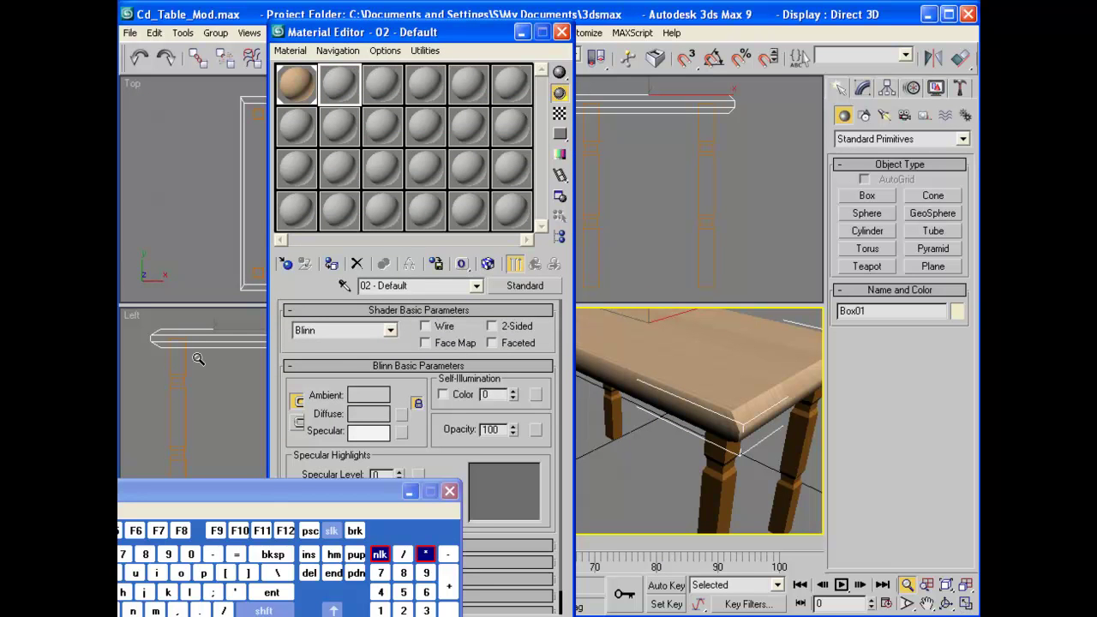
drag(262, 490, 583, 130)
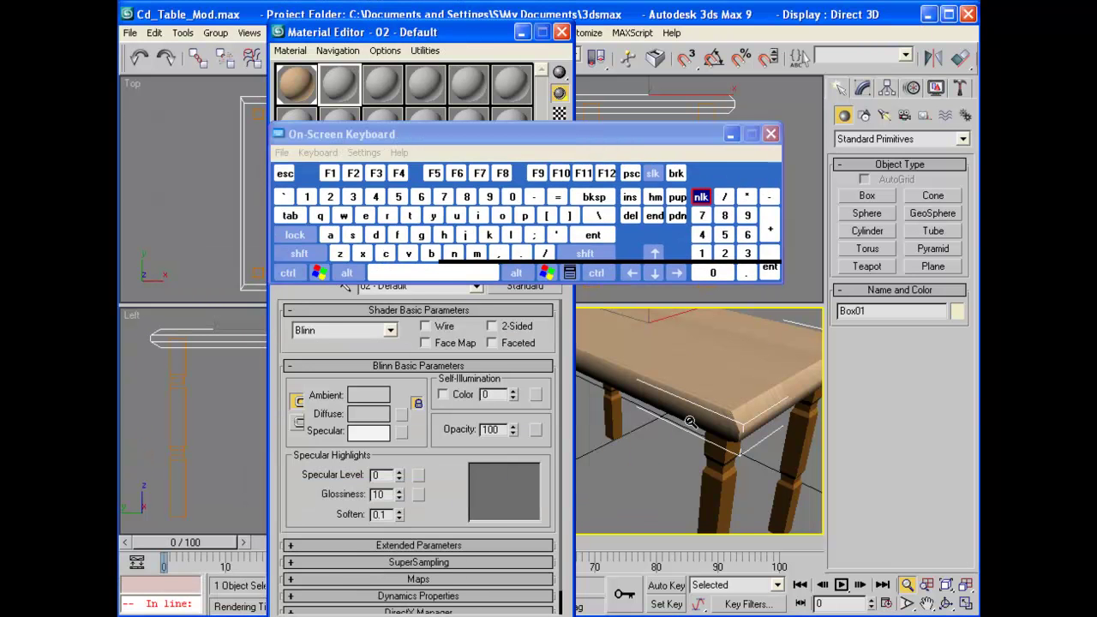
click(299, 253)
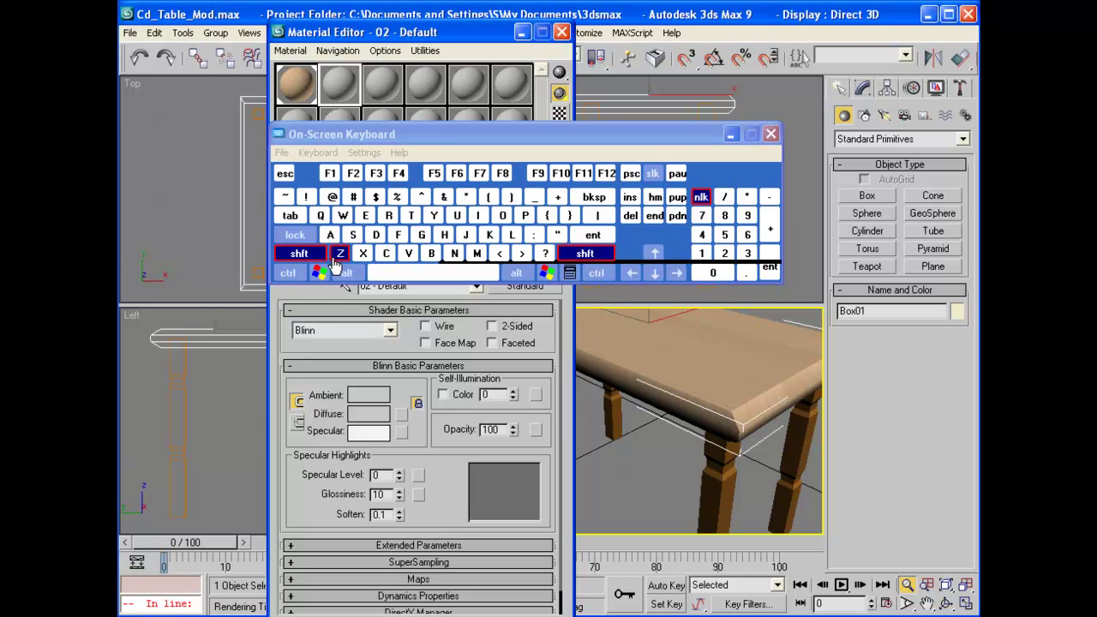
click(334, 256)
drag(732, 134, 352, 418)
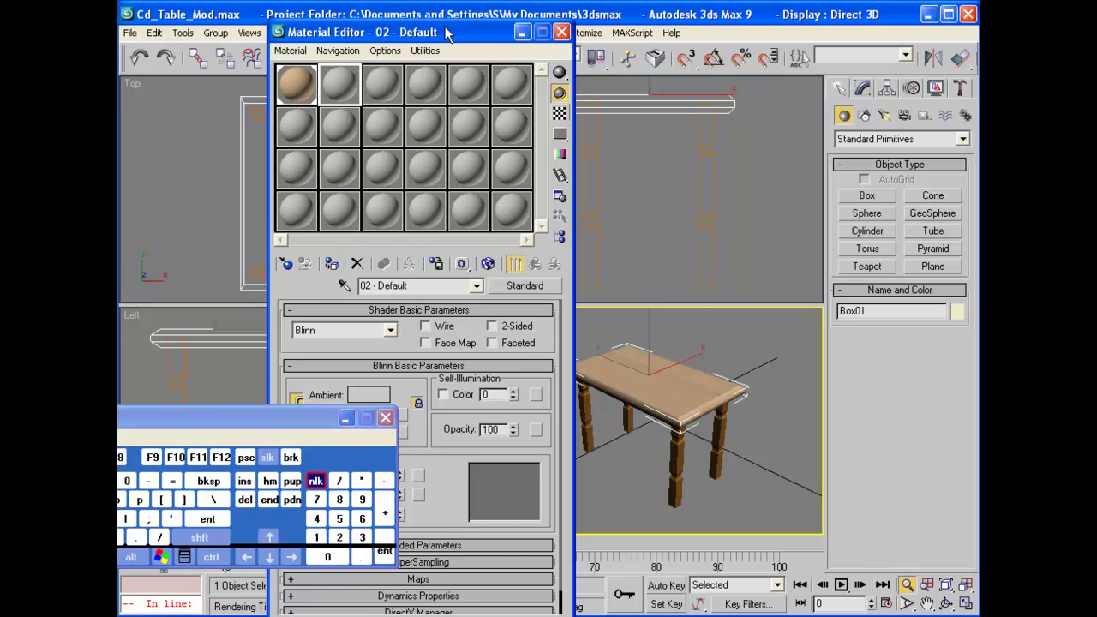
Select the group of table legs with Select Object, using a selection window across the legs in the Left viewport.
drag(446, 32, 844, 31)
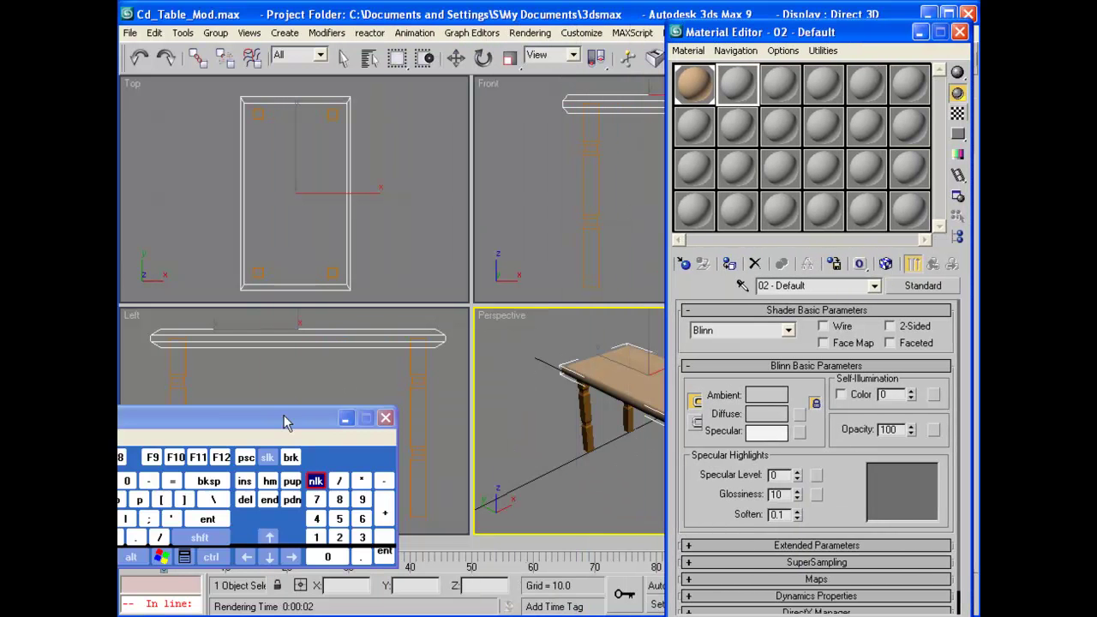
drag(285, 420, 365, 525)
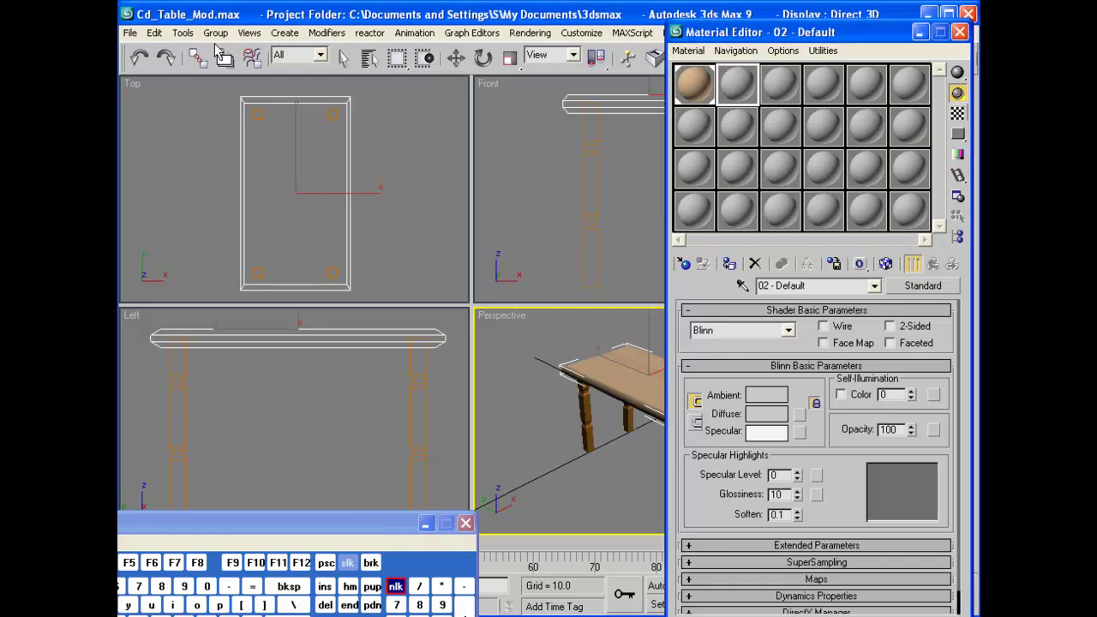
click(343, 57)
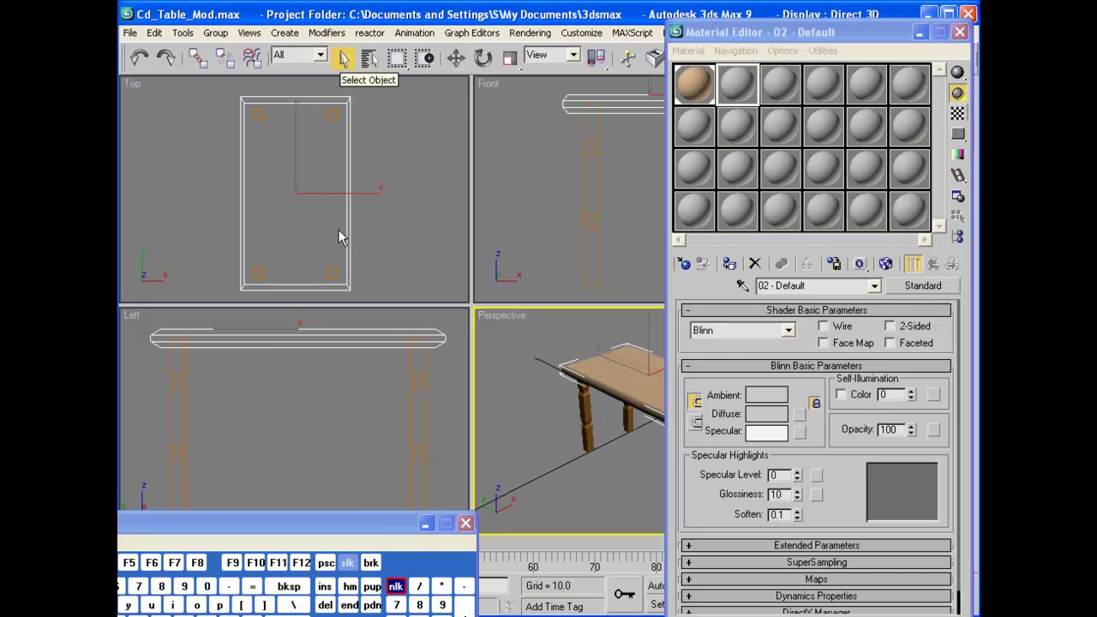
drag(139, 394, 445, 464)
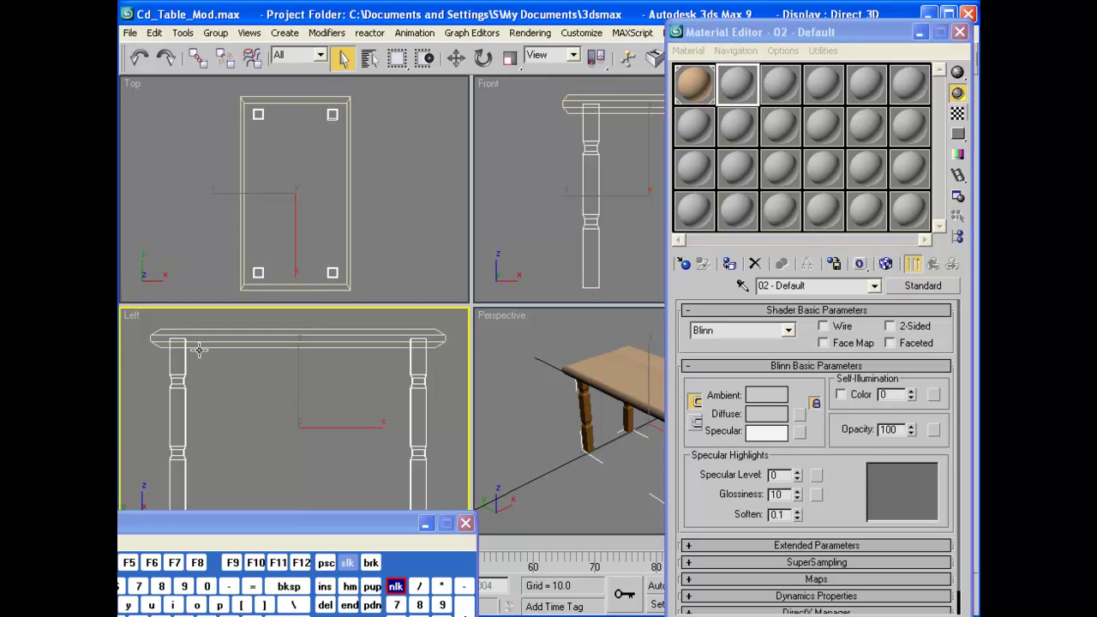
drag(848, 36, 590, 475)
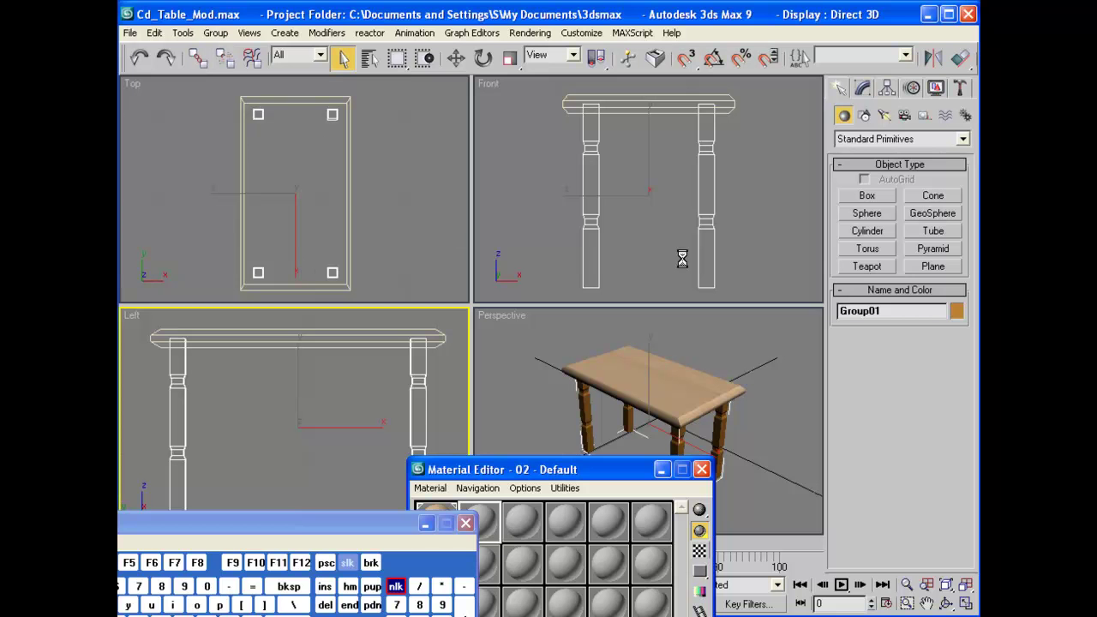
drag(553, 182, 659, 218)
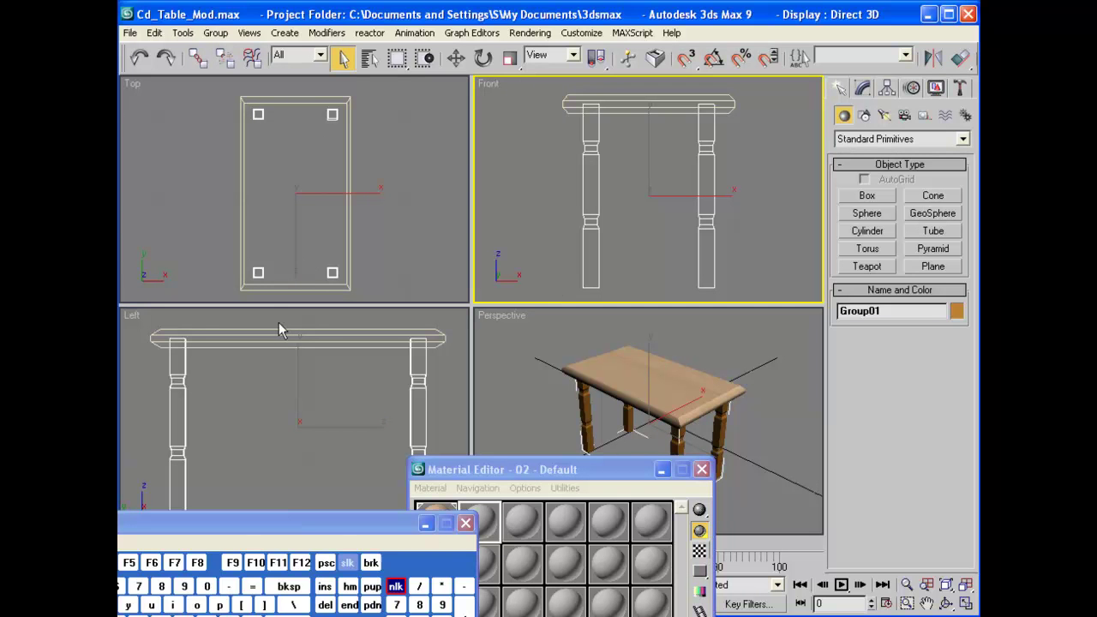
drag(142, 402, 472, 438)
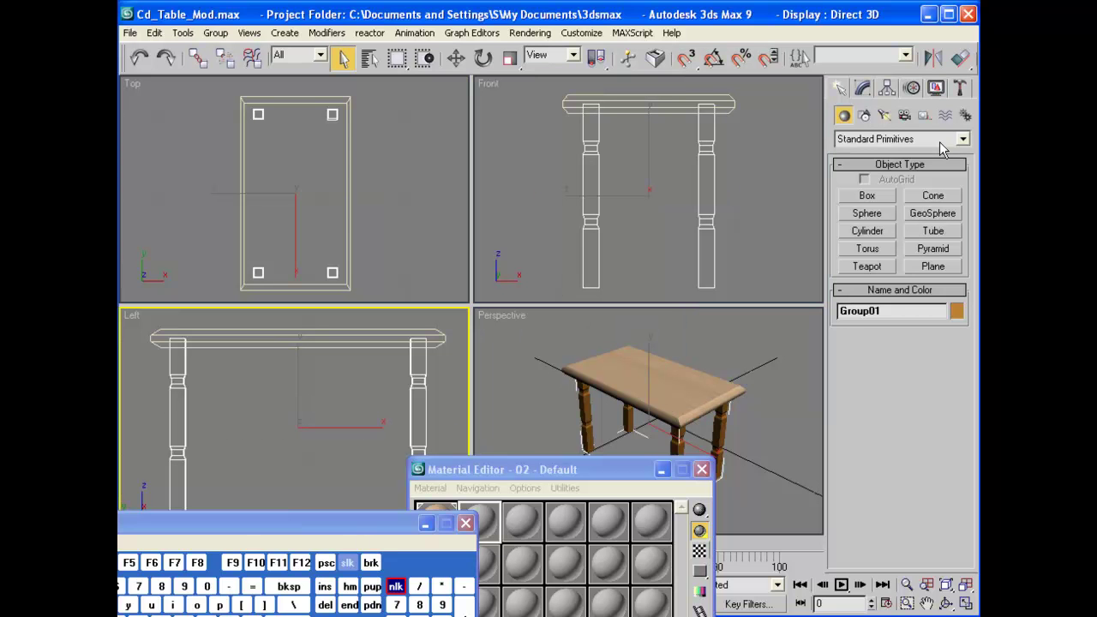
Set the Diffuse color of the 02 - Default material to light beige: Red 222, Green 188, Blue 151.
drag(391, 527, 305, 343)
click(632, 472)
drag(632, 471, 892, 44)
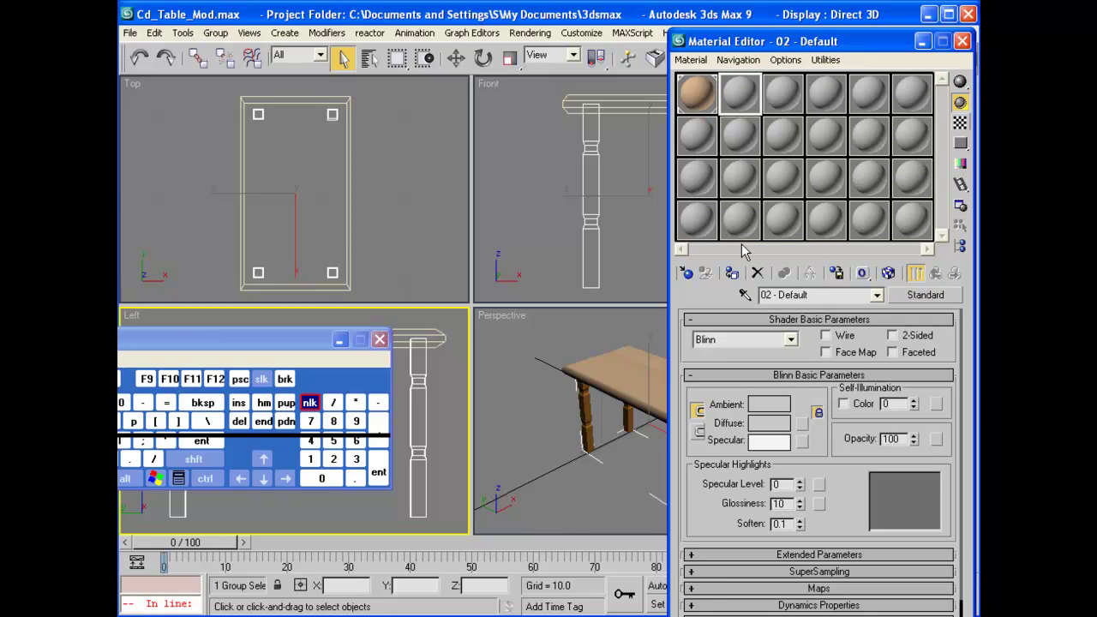
click(769, 423)
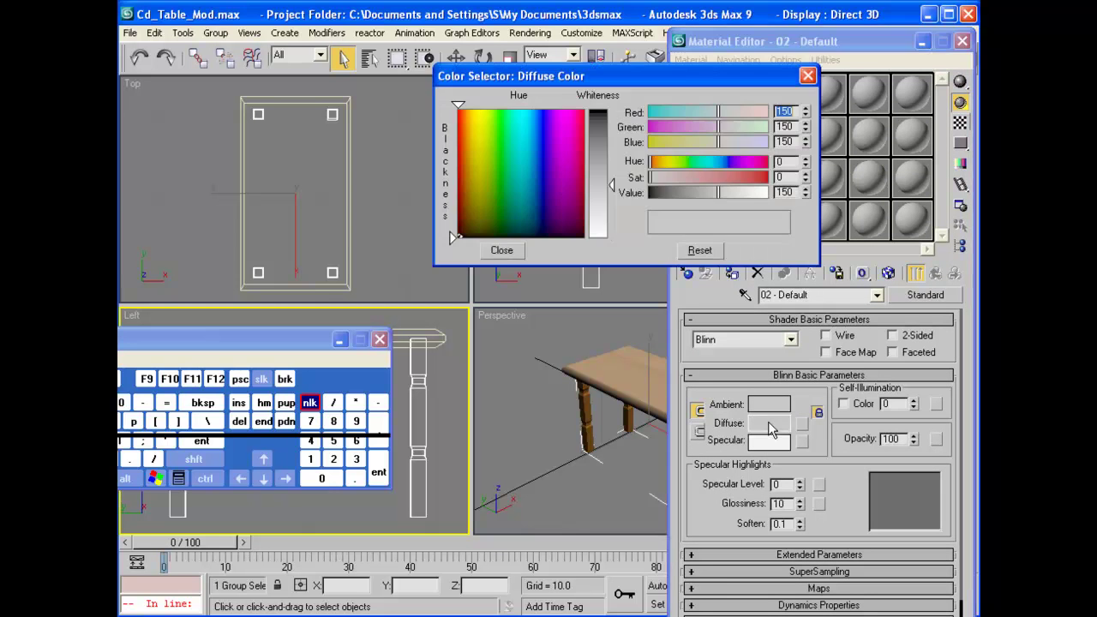
drag(489, 123, 469, 132)
click(470, 151)
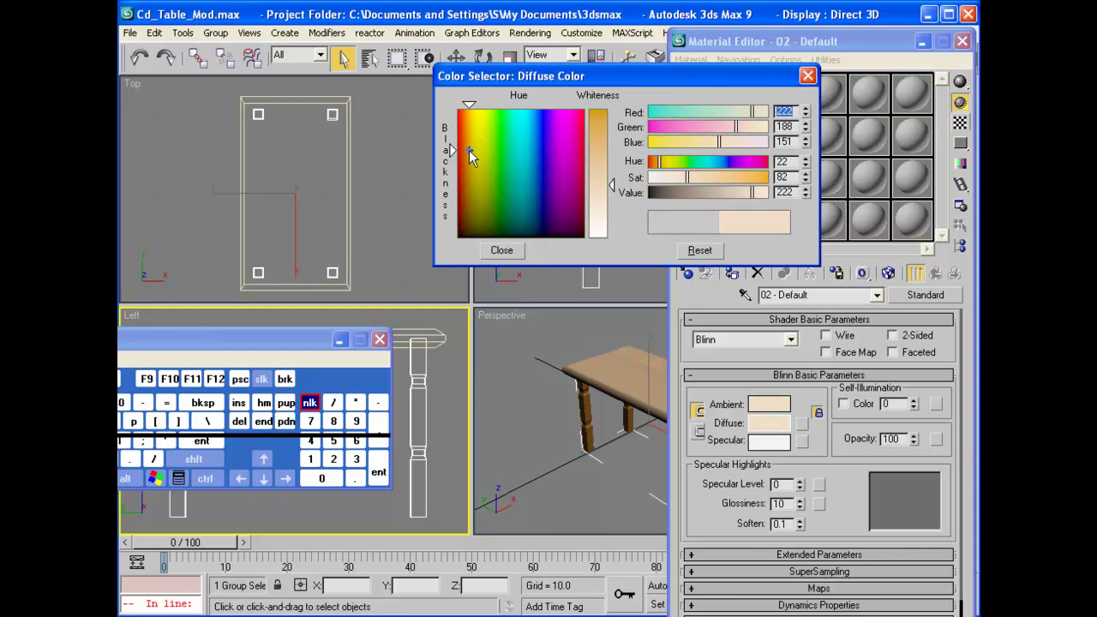
click(499, 251)
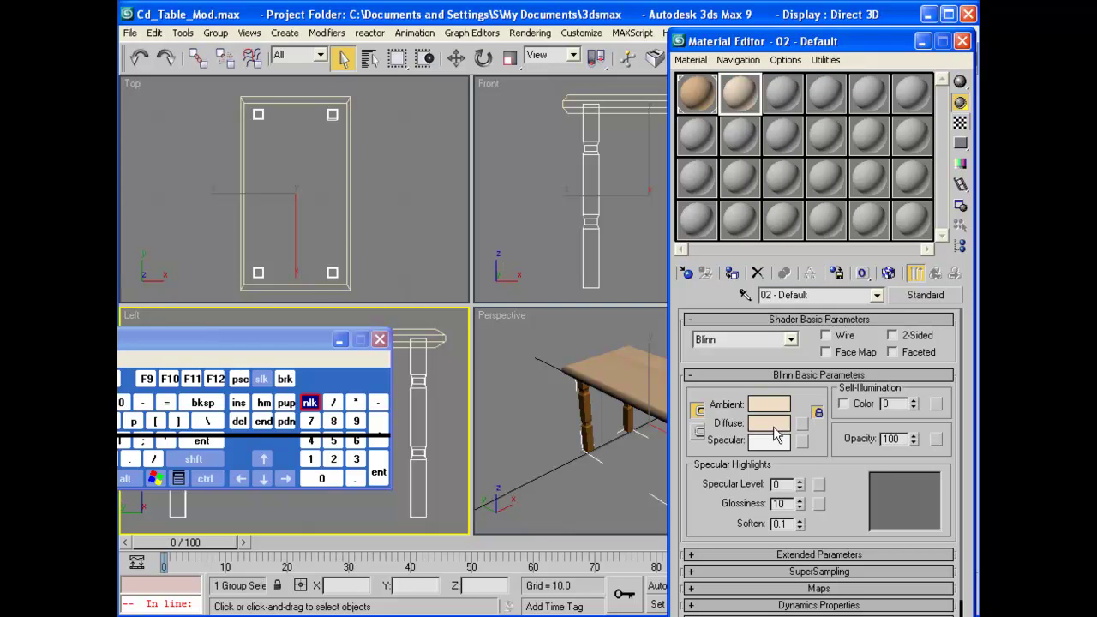
Assign the beige 02 - Default material to the selected legs with Show Map in Viewport enabled, and test-render the table.
click(729, 273)
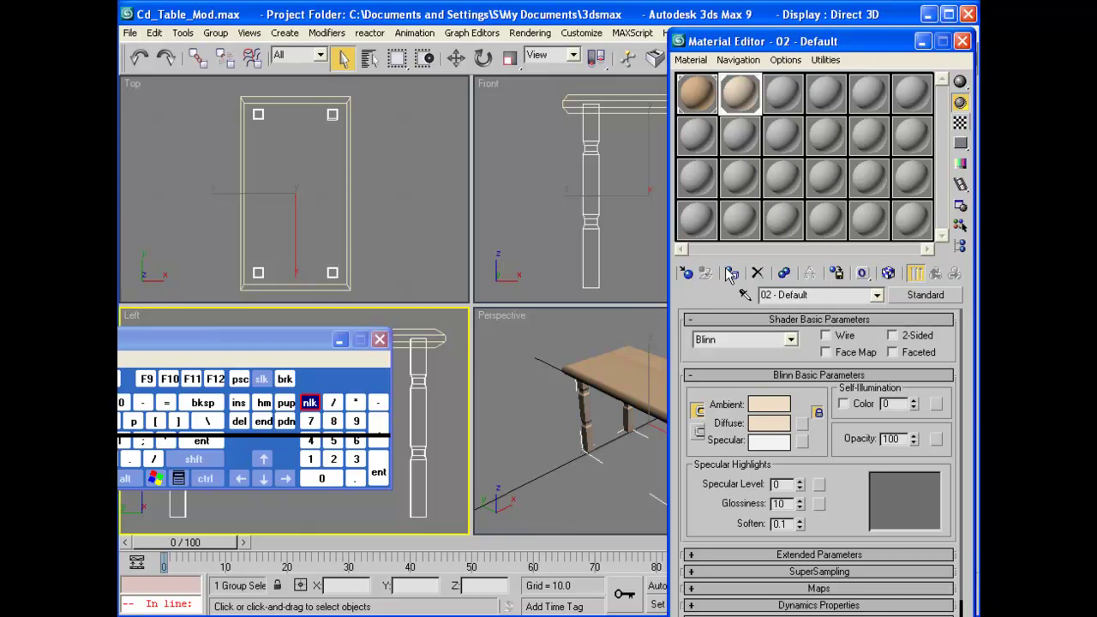
click(888, 273)
click(146, 378)
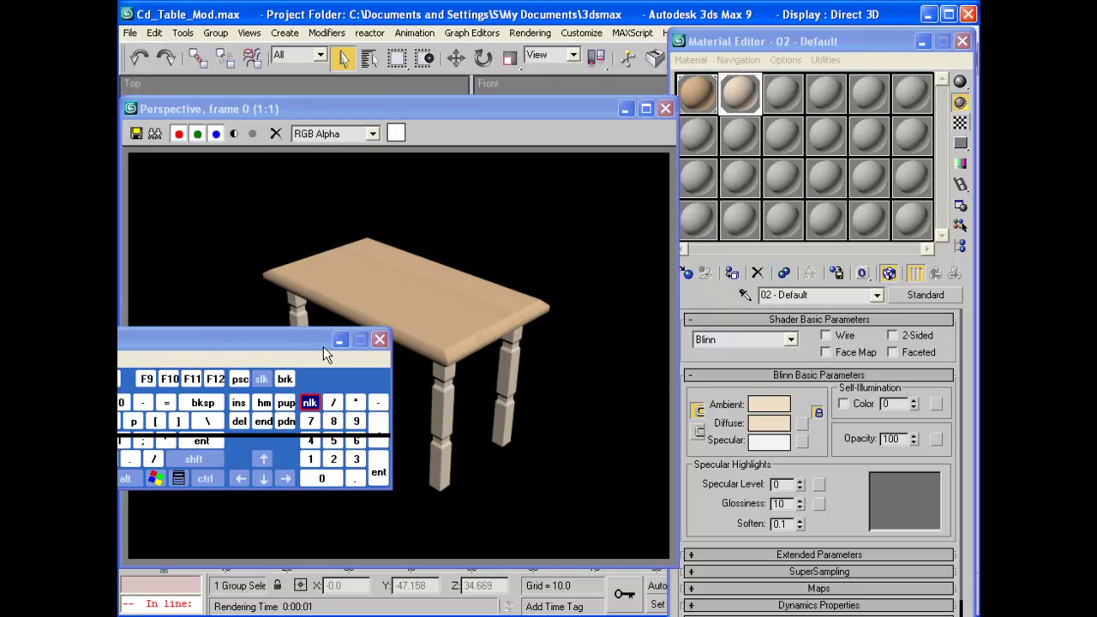
drag(310, 341, 370, 547)
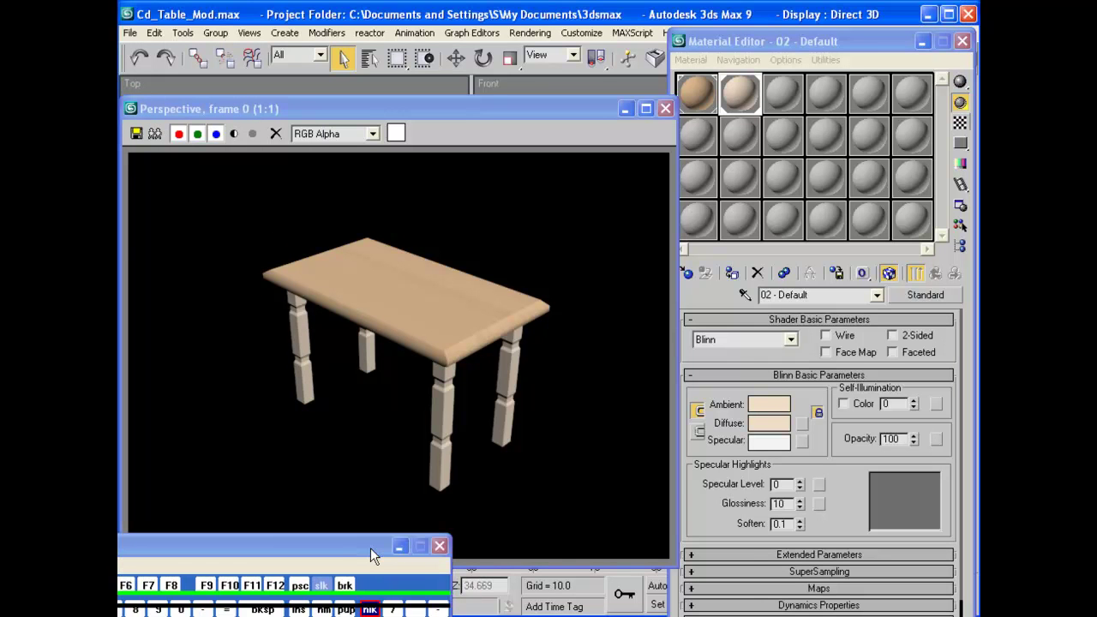
click(665, 110)
Close the Material Editor, deselect the legs and render the Perspective view with the table enlarged in the frame.
click(961, 42)
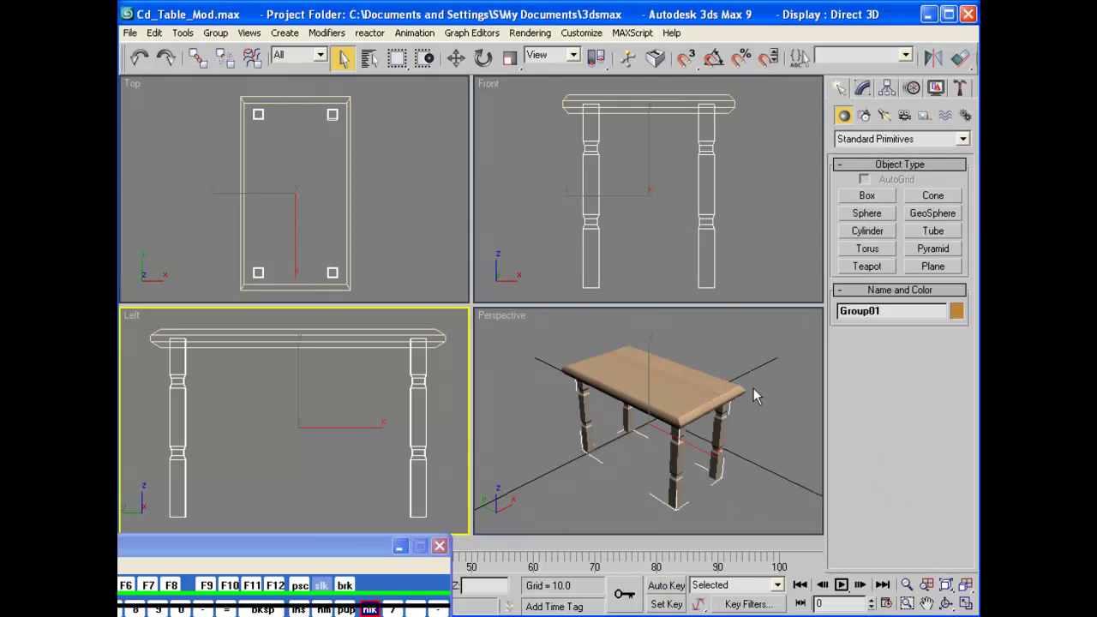
click(753, 389)
click(906, 584)
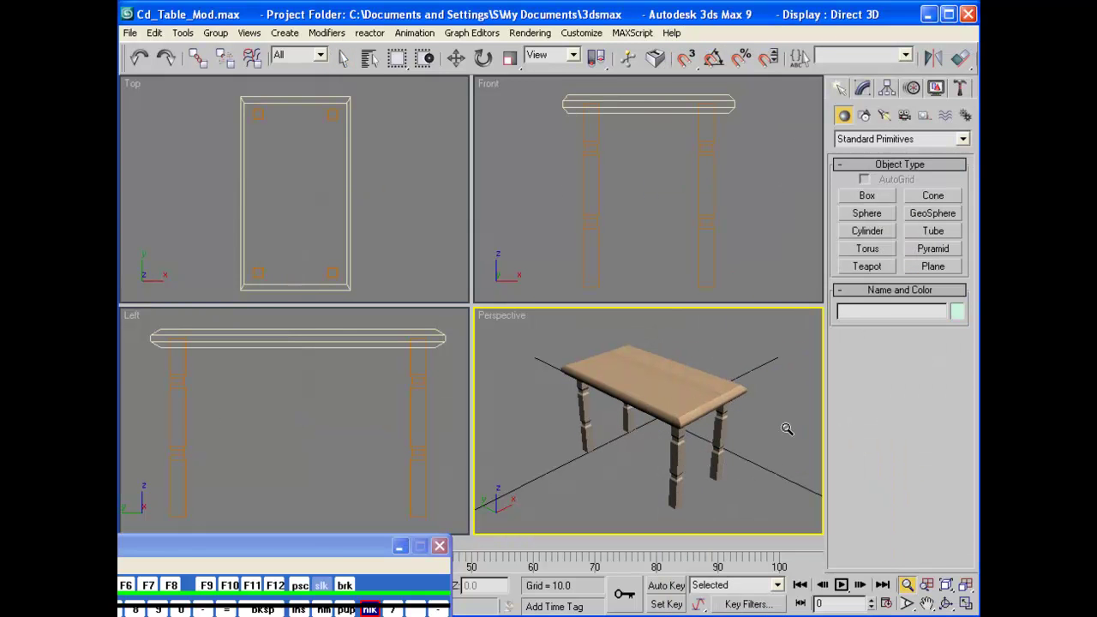
drag(786, 429, 772, 414)
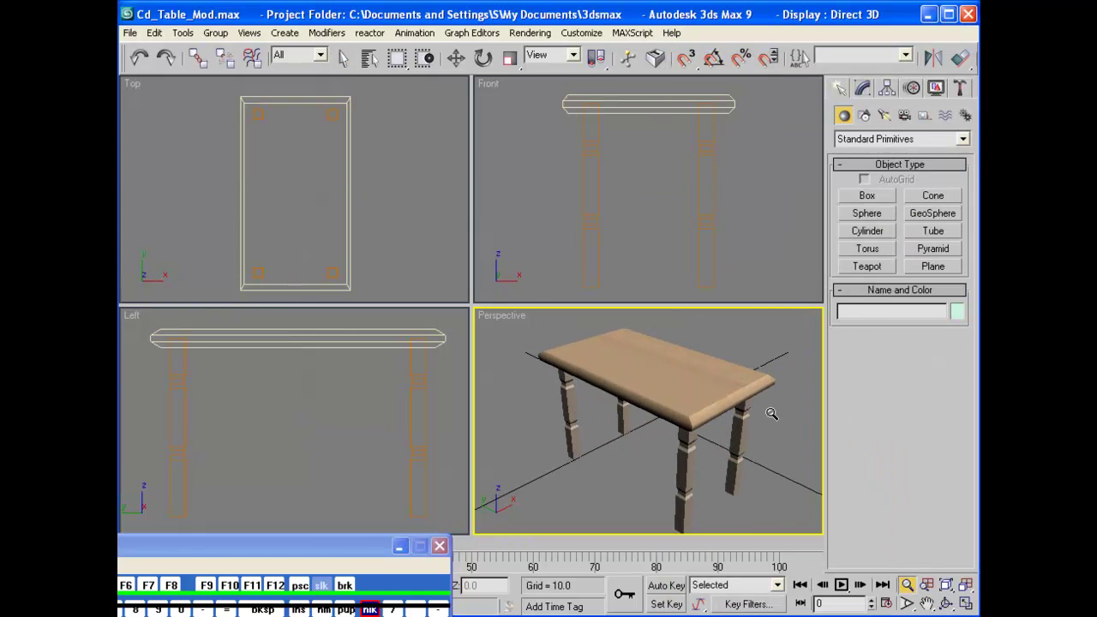
click(207, 585)
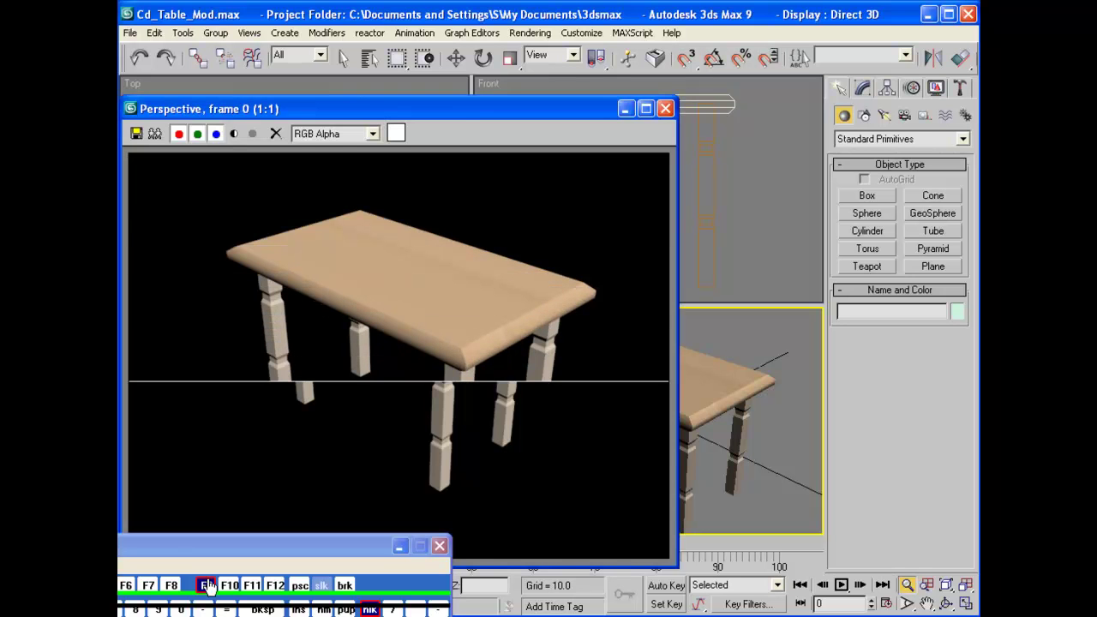
click(665, 109)
alt+middle_drag(810, 514, 767, 505)
click(207, 584)
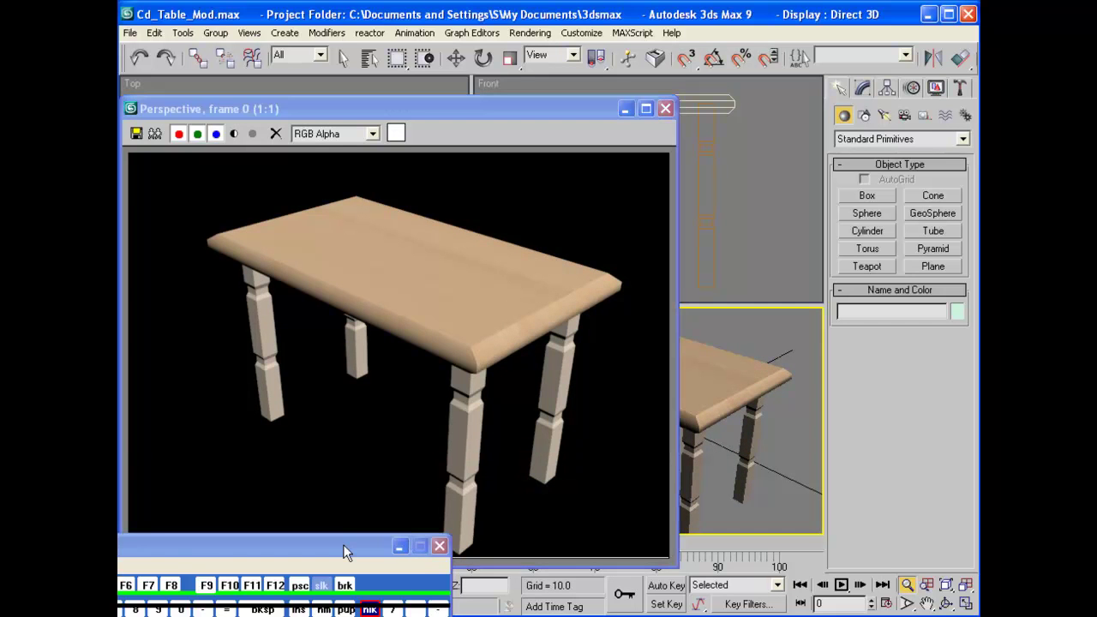
Examine the rendered table in full view and close the render window.
mouse_move(343, 546)
mouse_down()
mouse_move(352, 569)
mouse_move(338, 512)
mouse_up()
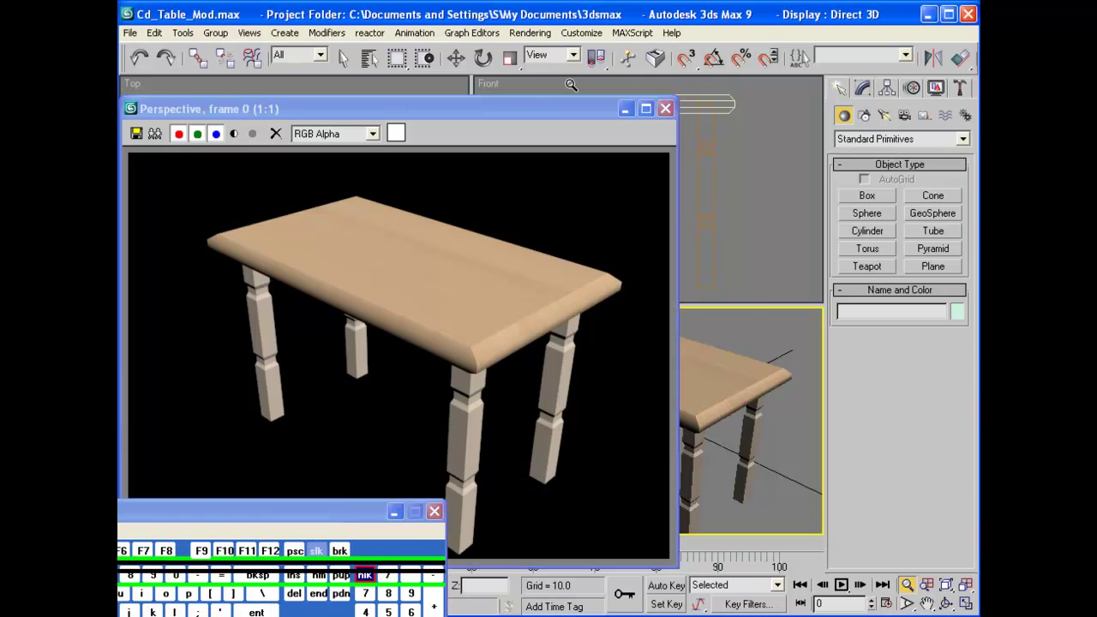
drag(541, 110, 625, 36)
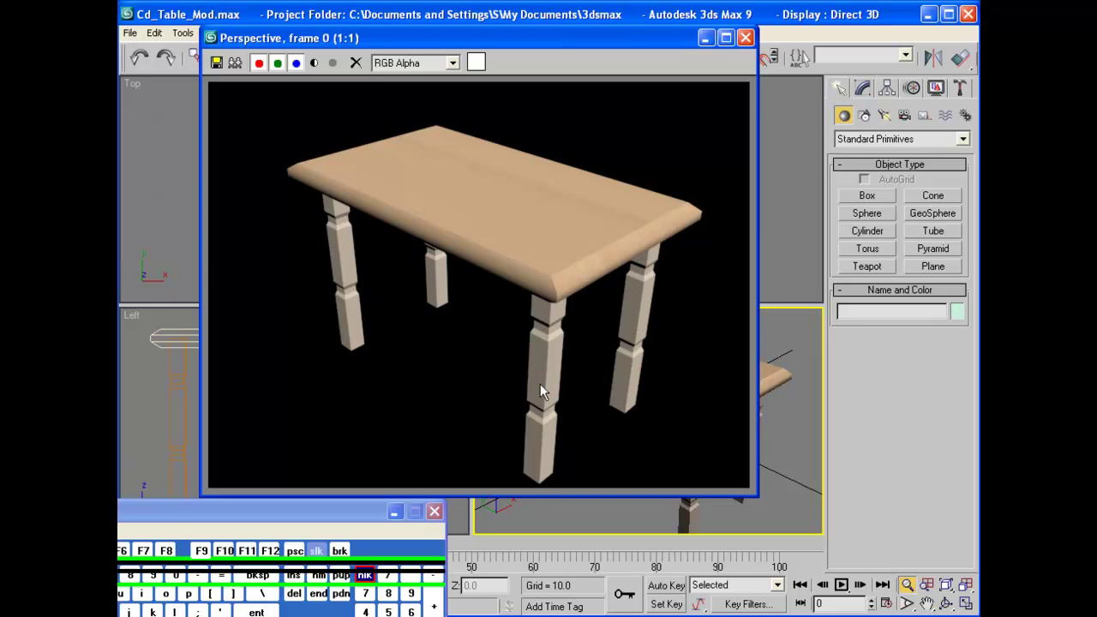
click(745, 37)
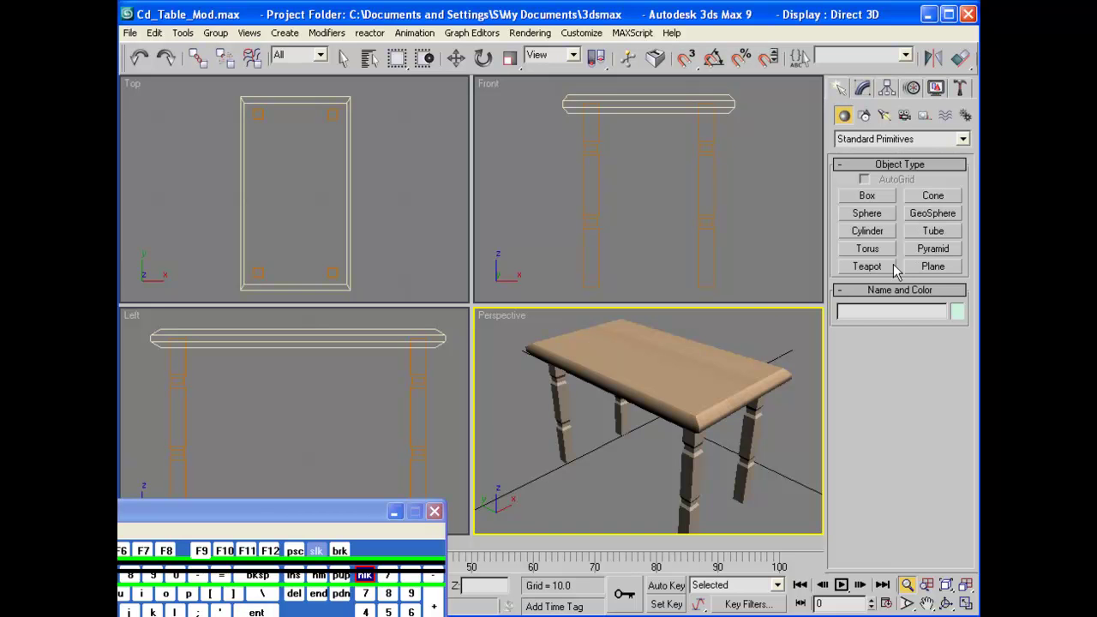
Create a thin floor box under the table in the Perspective view, about 82.9 long, 115.9 wide and 1.7 high.
click(866, 197)
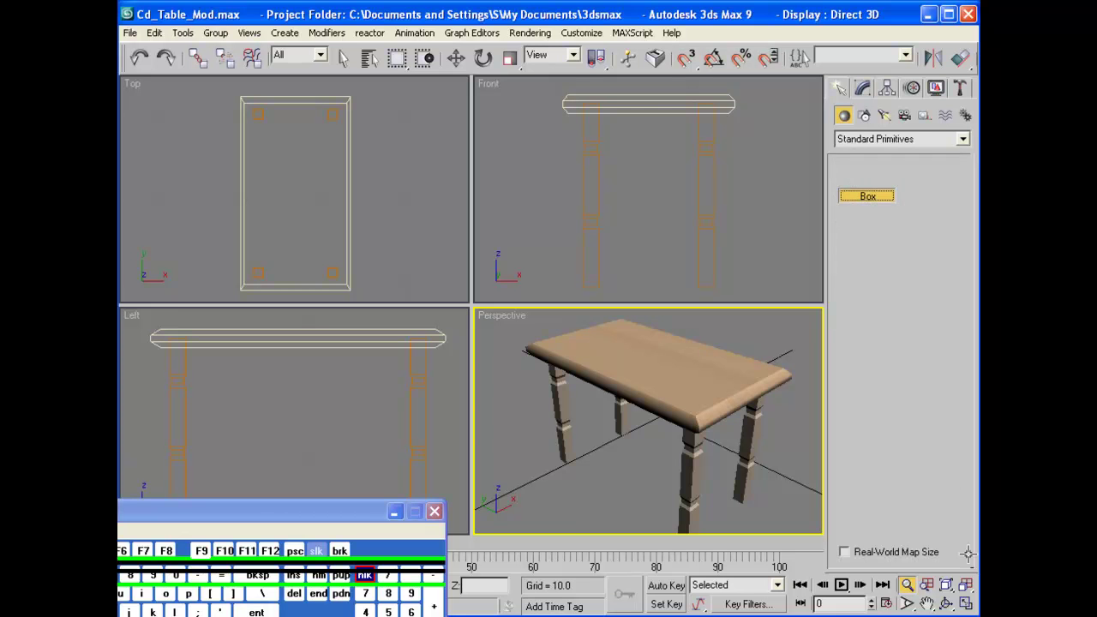
drag(694, 413, 701, 496)
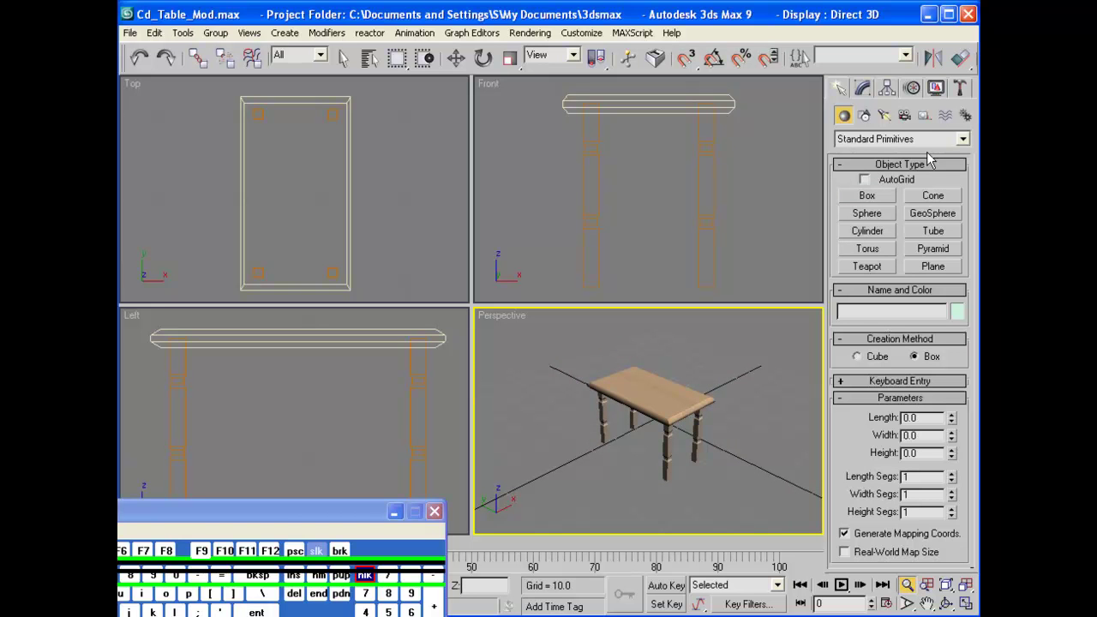
click(869, 199)
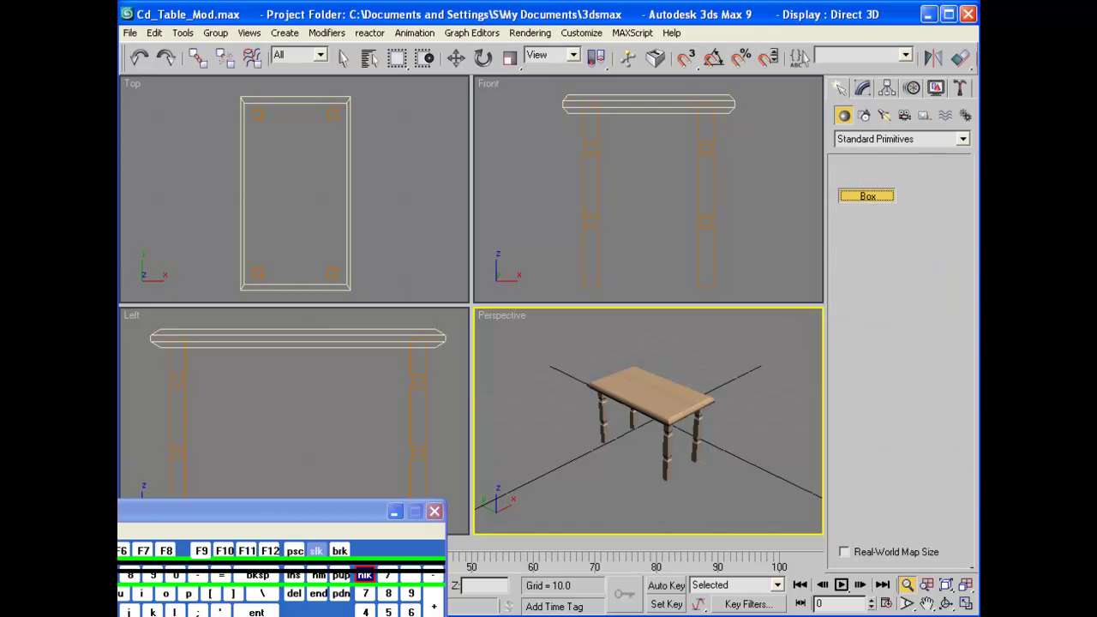
drag(484, 435, 845, 404)
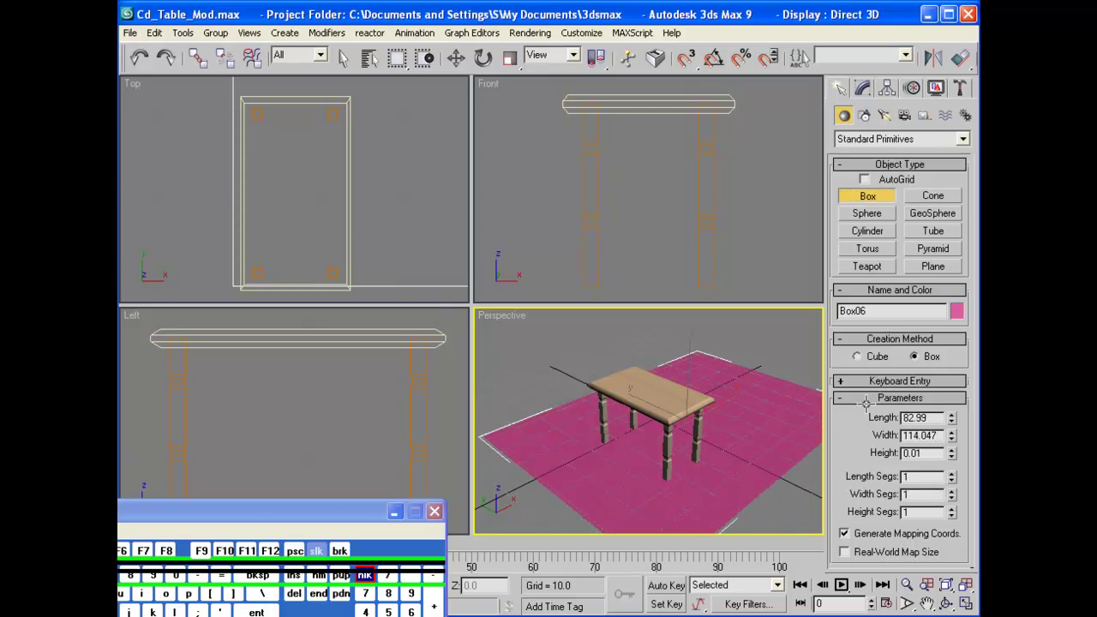
click(844, 399)
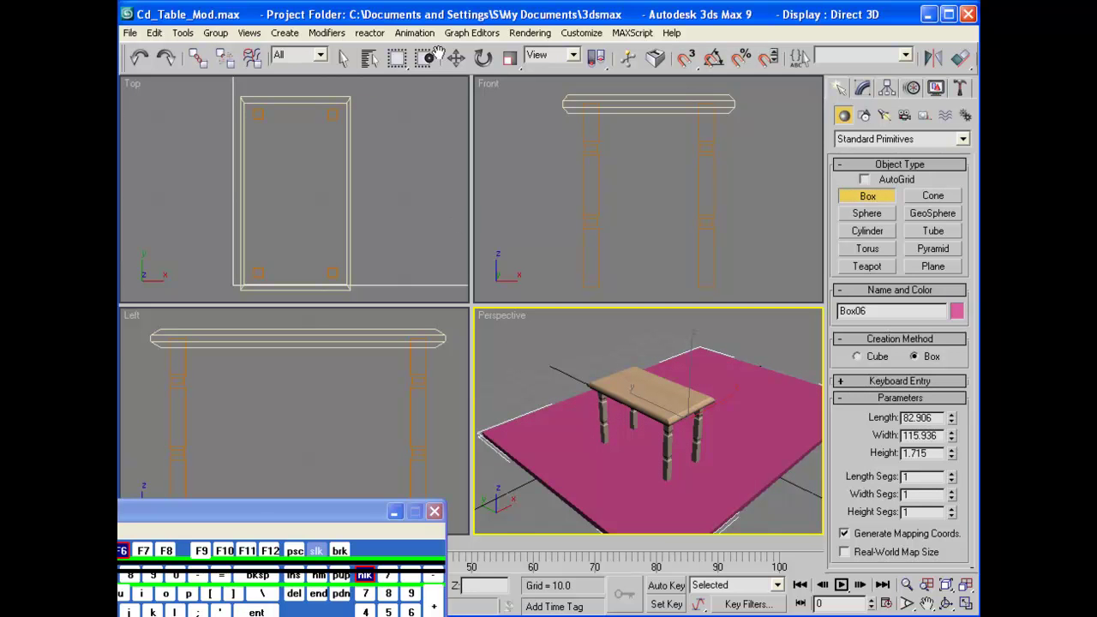
Move the floor box along its Y and X axes in the Perspective view to centre it better beneath the table.
click(481, 62)
click(456, 62)
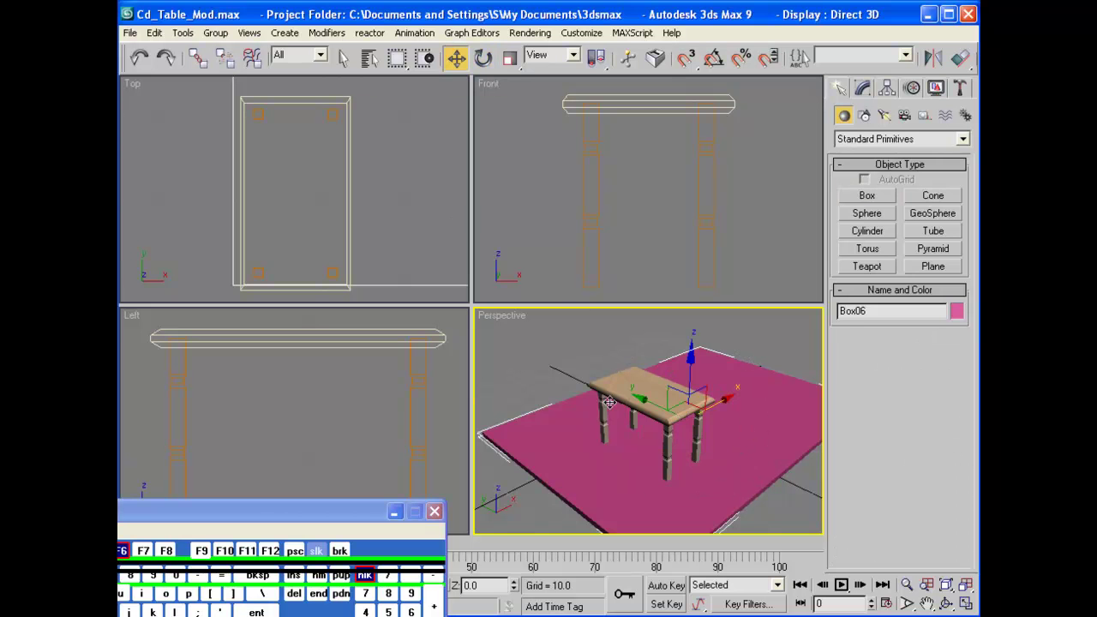
drag(652, 402, 630, 390)
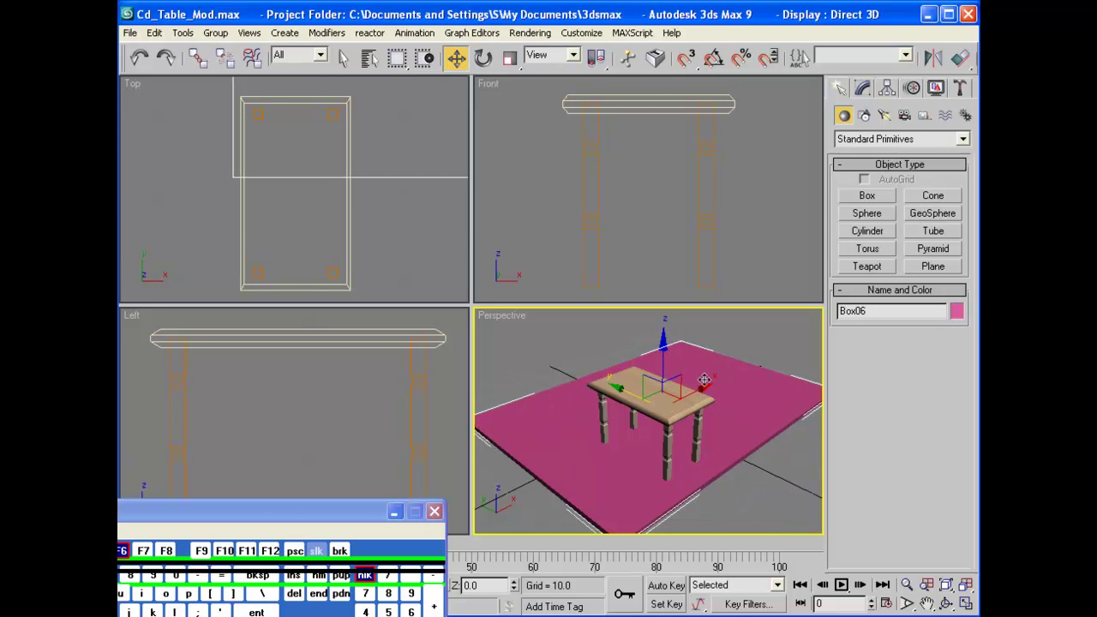
drag(703, 380, 614, 393)
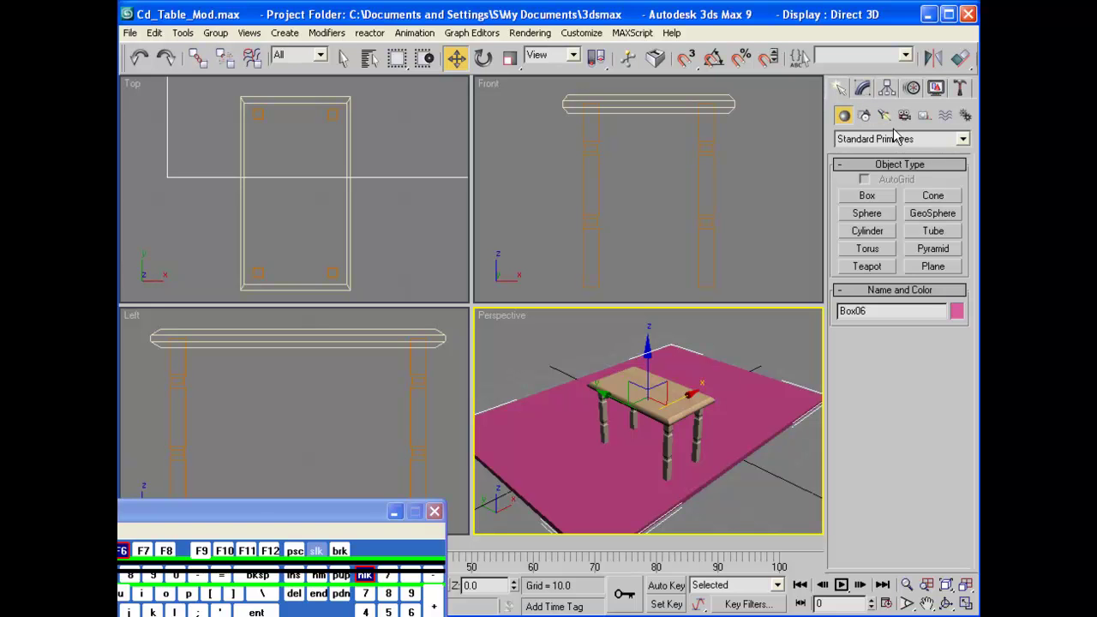
Enlarge the floor box to a length of about 278.6 and a width of about 320.
click(862, 88)
click(841, 87)
click(862, 87)
drag(951, 328, 924, 317)
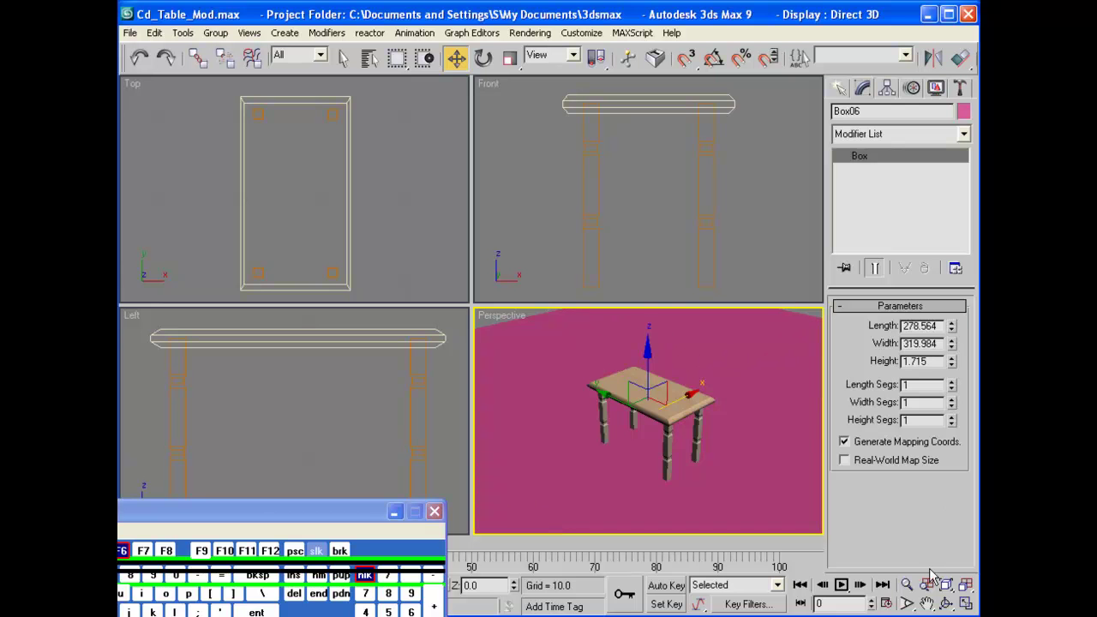
Frame the table closely in the Perspective view and test-render it standing on the floor box.
click(907, 584)
drag(698, 442, 671, 401)
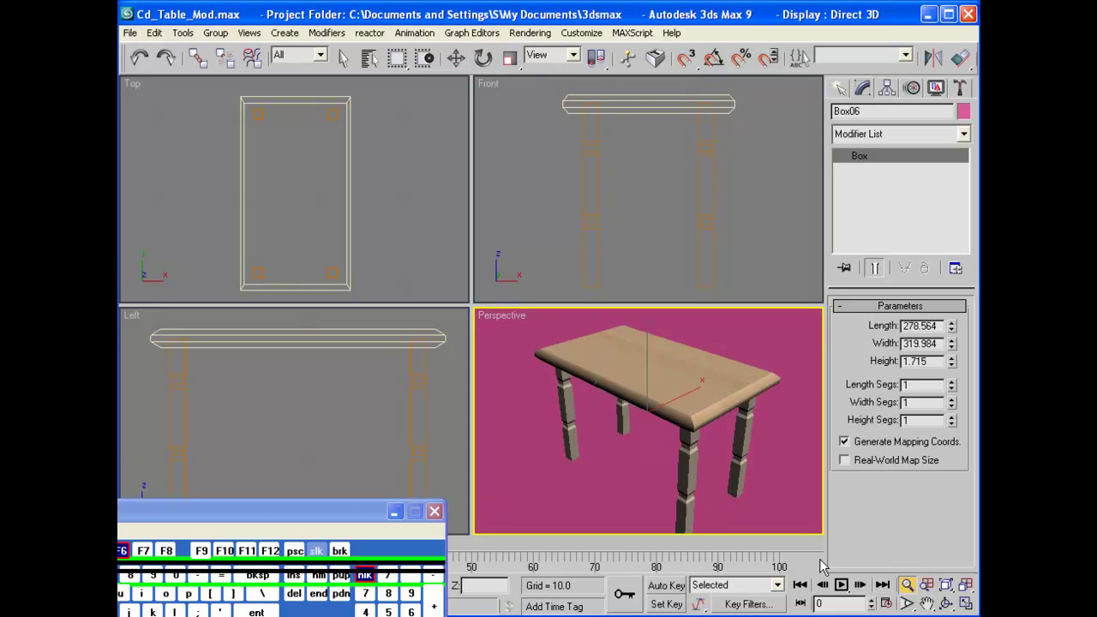
click(926, 603)
drag(735, 420, 728, 412)
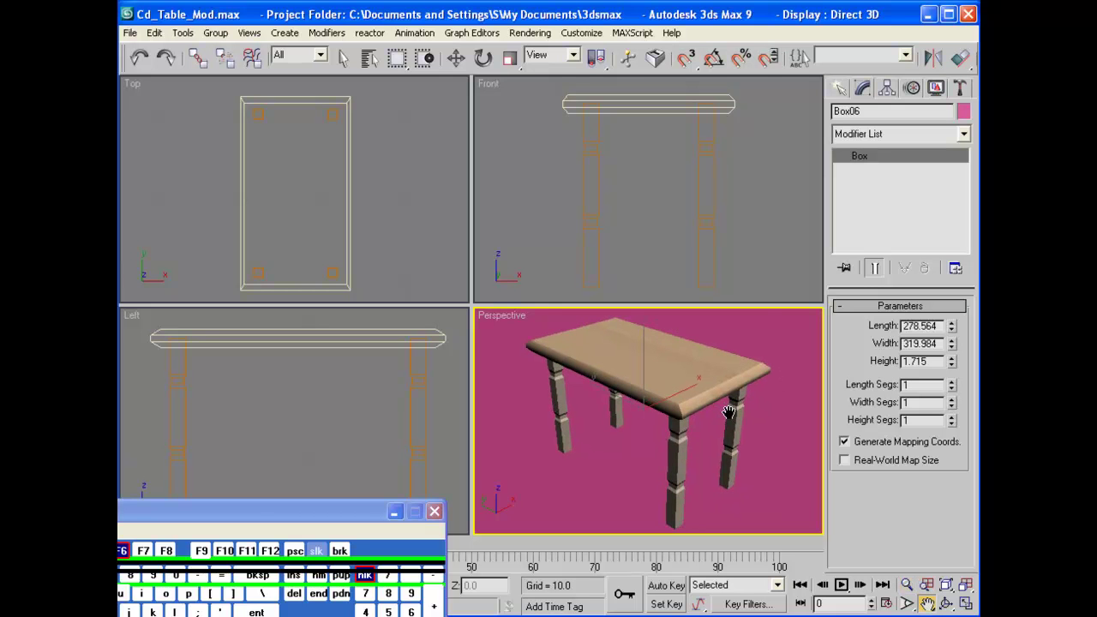
click(202, 552)
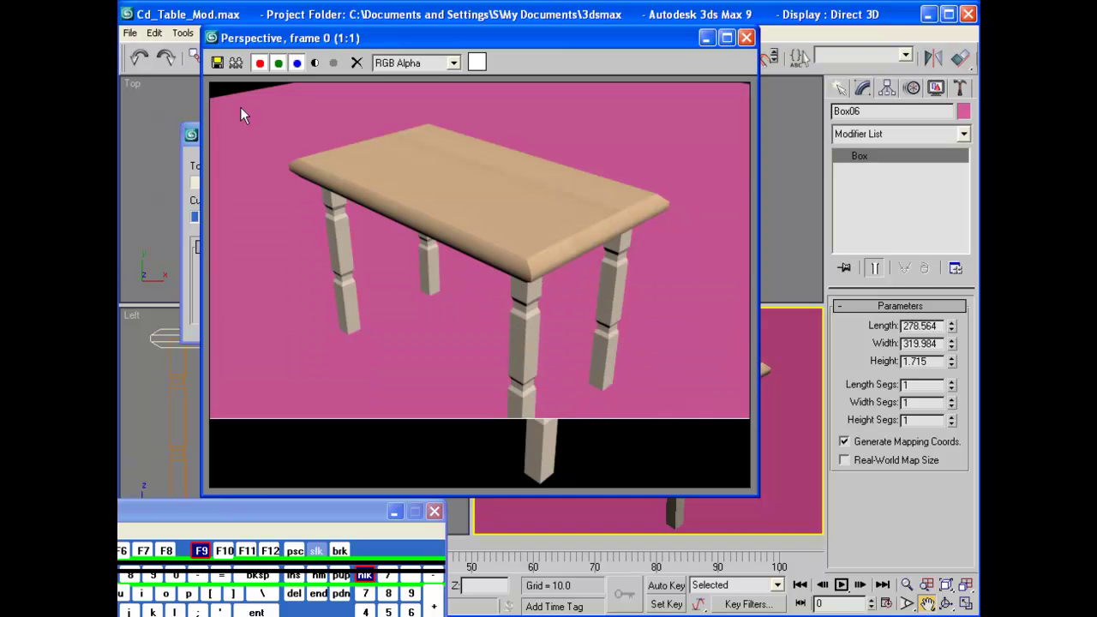
click(747, 37)
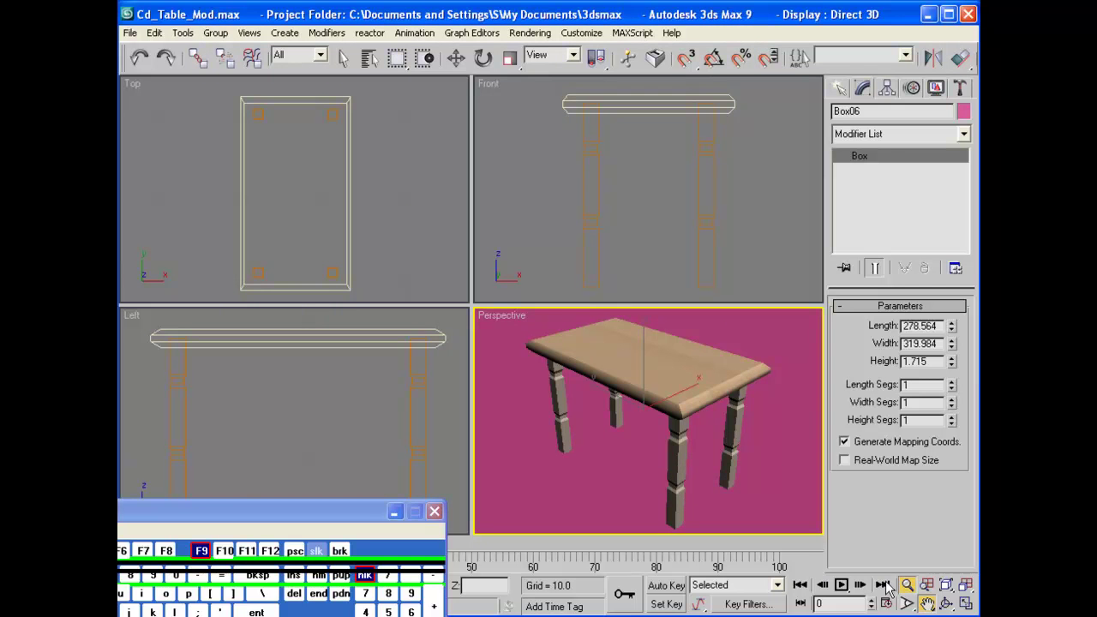
Bring the table slightly closer in the Perspective view and test-render the scene again.
click(907, 584)
drag(774, 462, 754, 458)
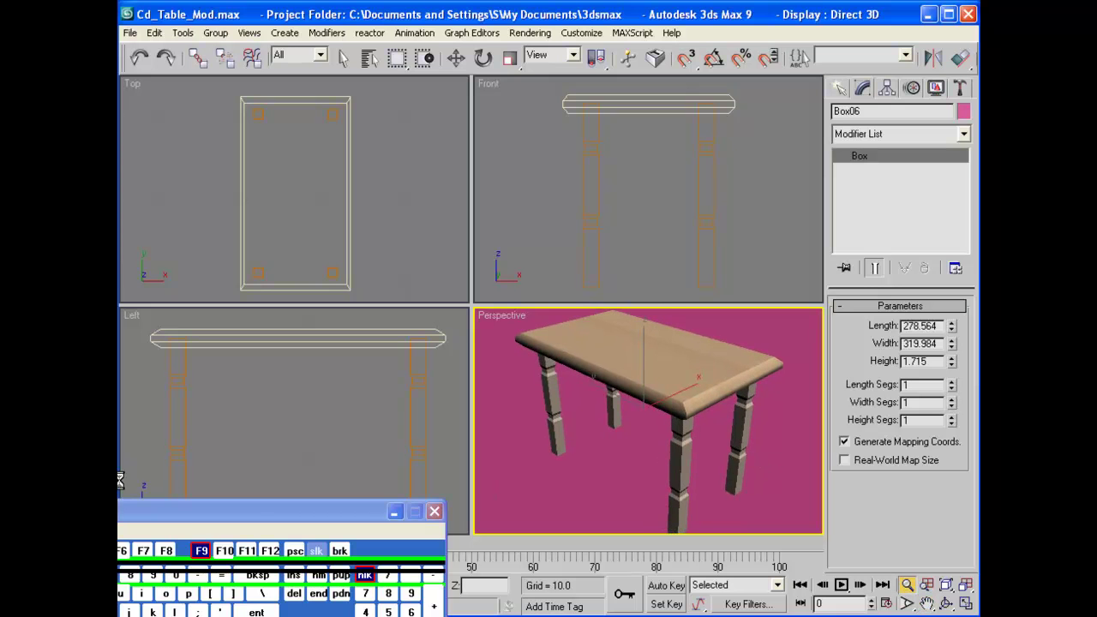
click(202, 551)
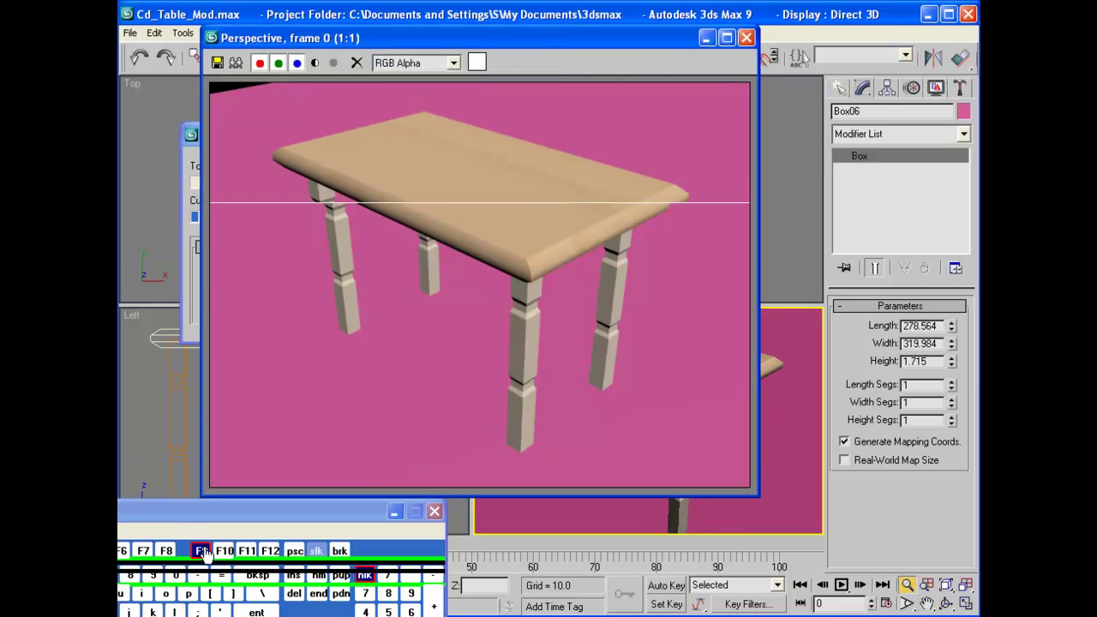
click(747, 38)
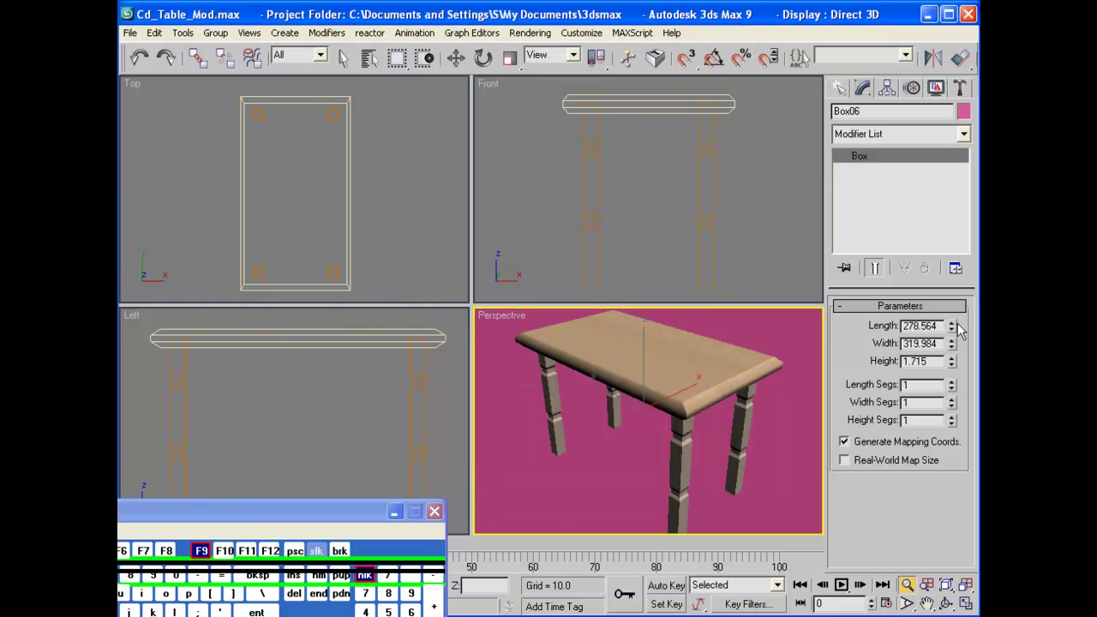
Increase the floor box's length to about 484.7 and test-render the Perspective view.
drag(953, 324, 925, 261)
click(201, 550)
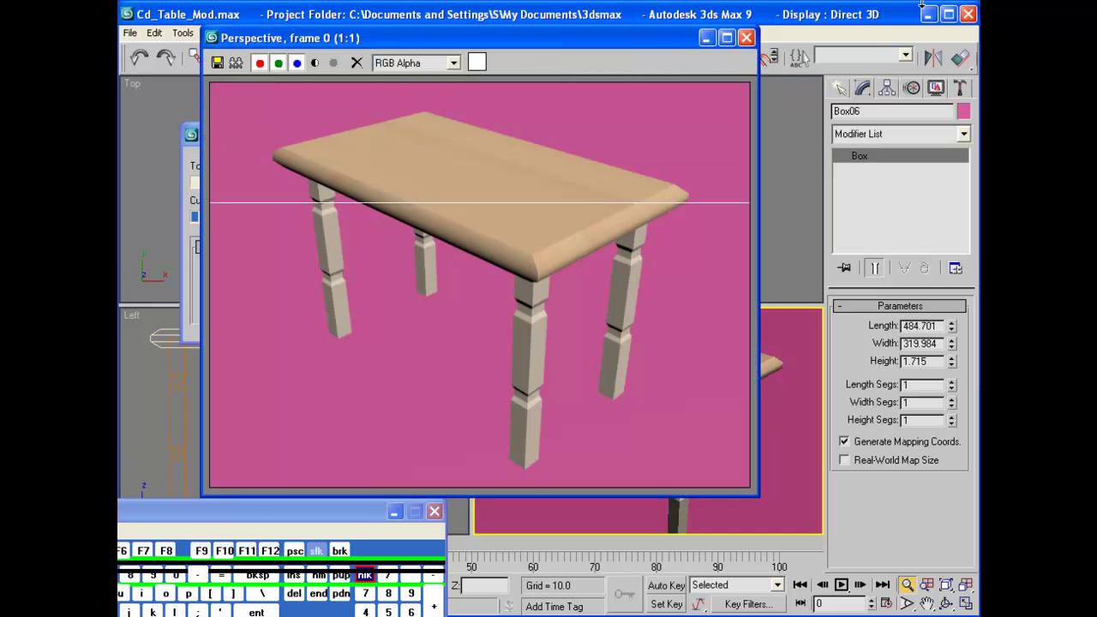
click(747, 38)
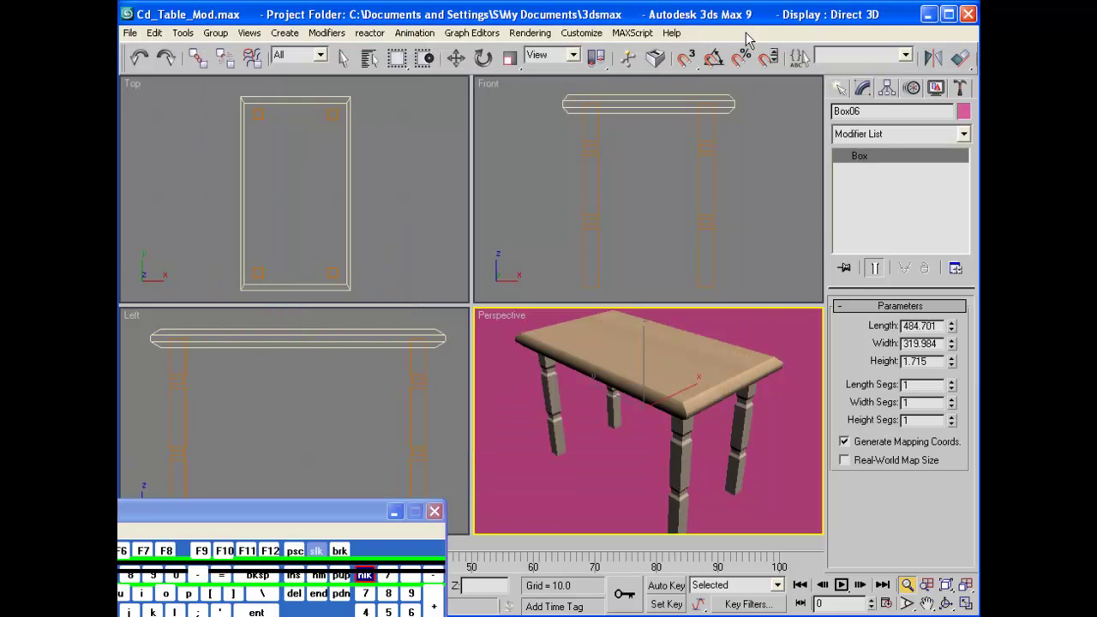
Change the floor box's object color to a pale cream yellow from the 3ds Max palette and test-render the scene.
click(963, 112)
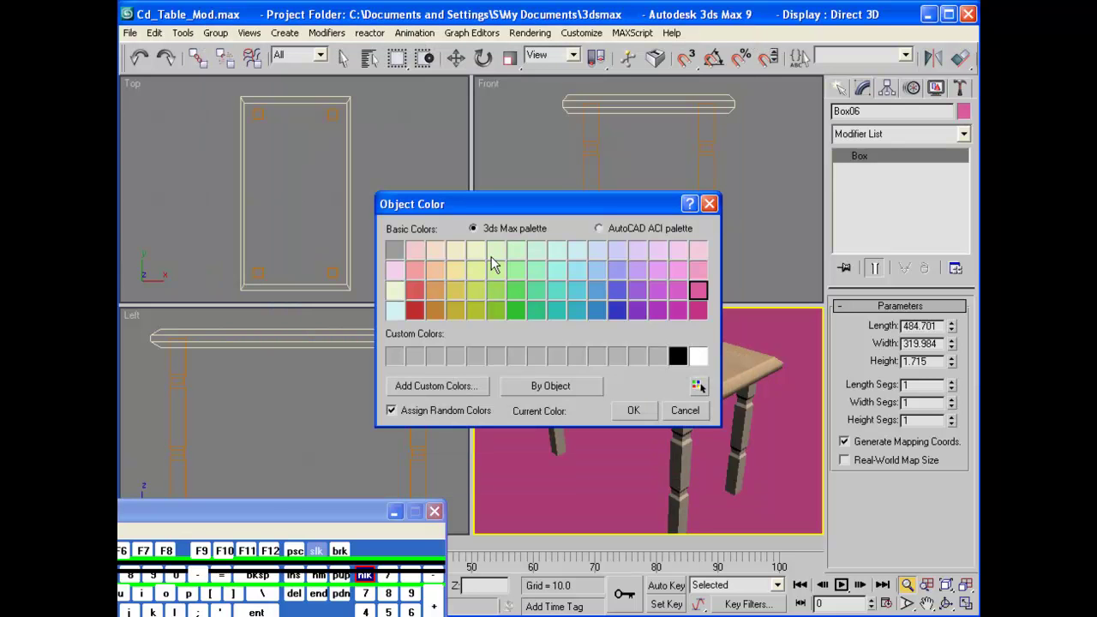
click(474, 249)
click(632, 409)
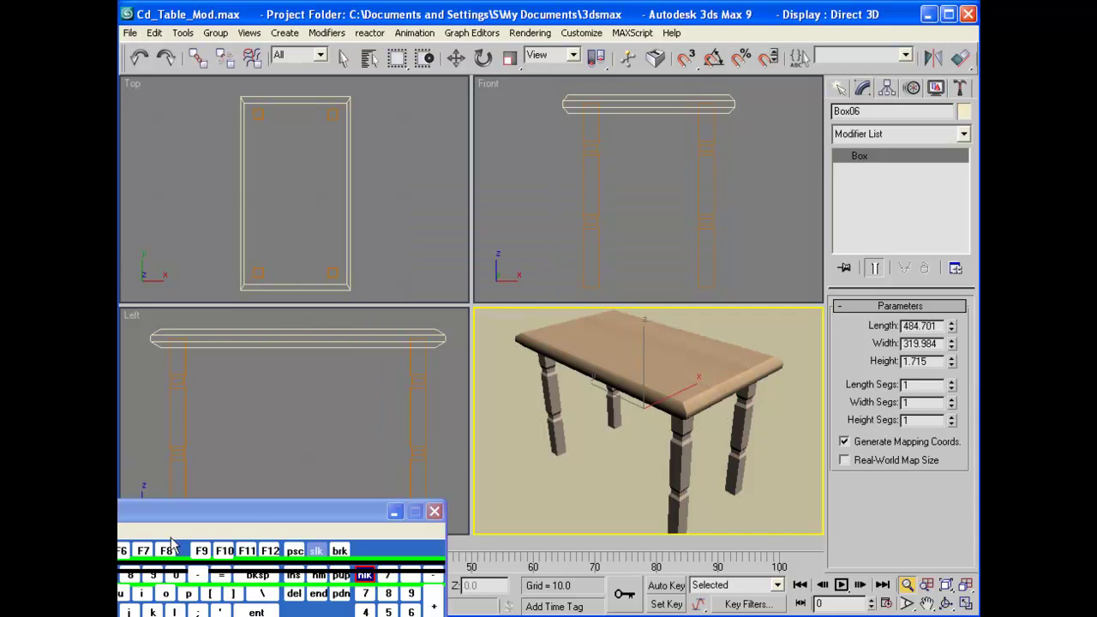
click(201, 553)
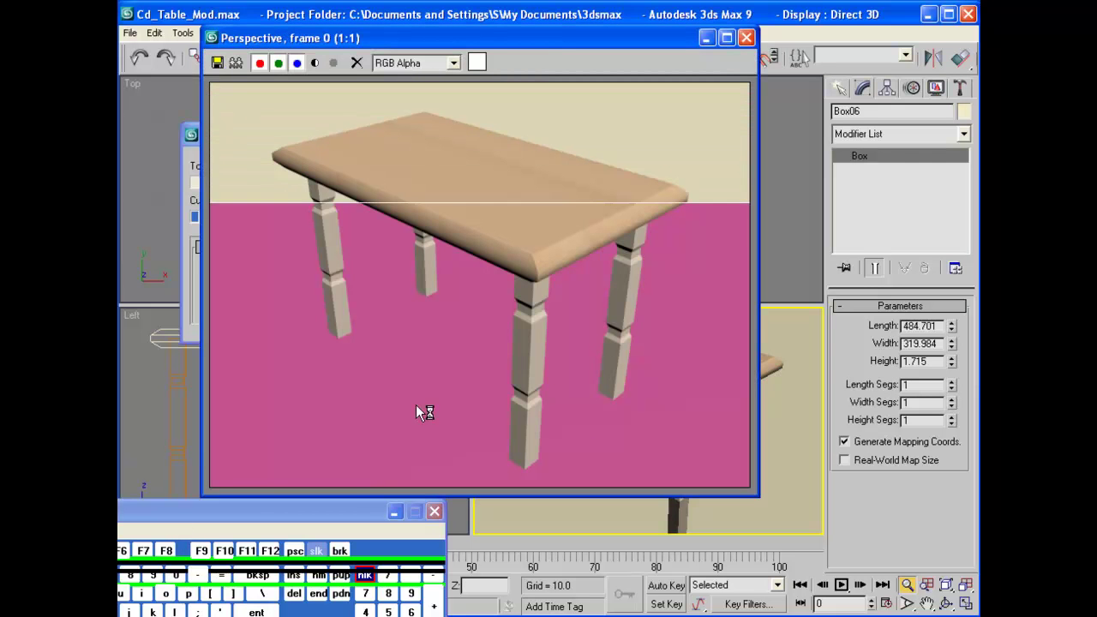
click(746, 38)
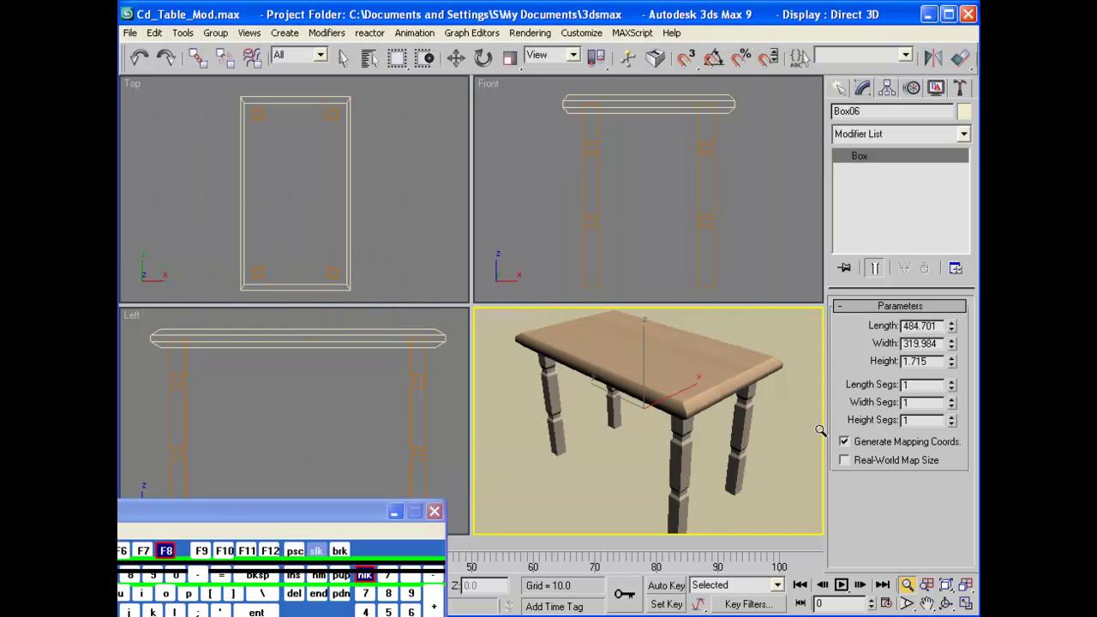
Open the Material Editor, select the unused 03 - Default material and choose a Bitmap map for its Diffuse color.
drag(266, 513, 288, 423)
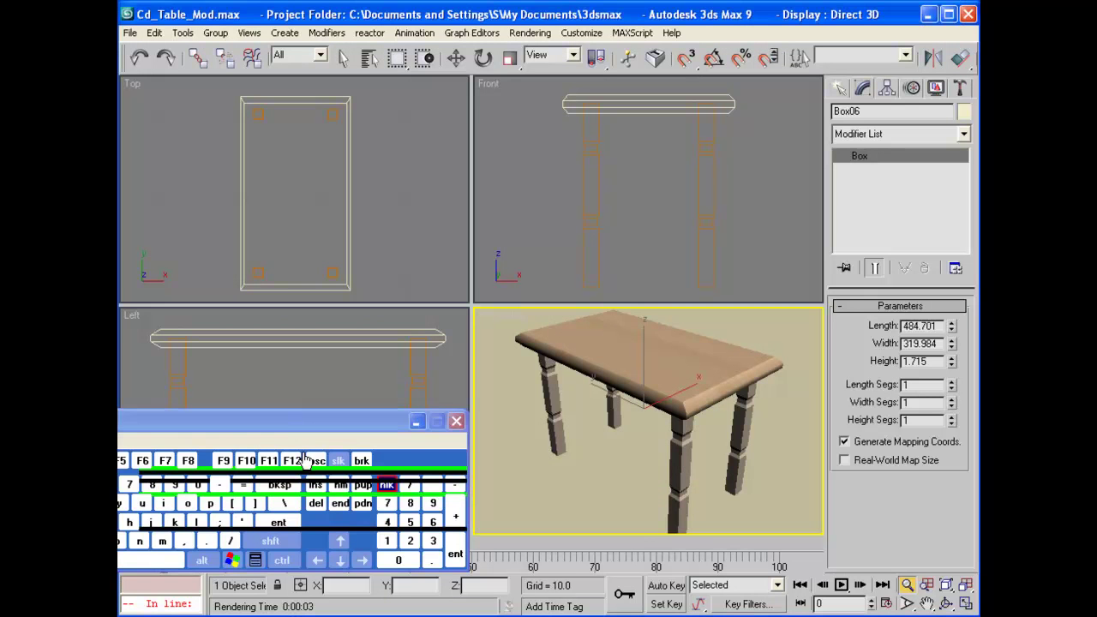
click(162, 541)
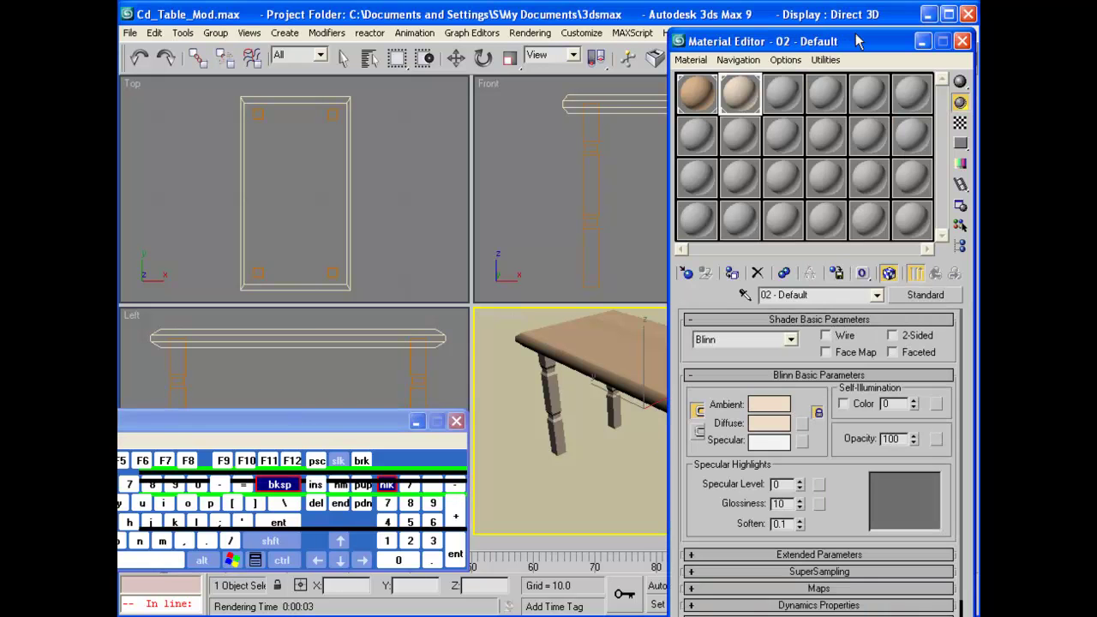
drag(845, 41, 832, 26)
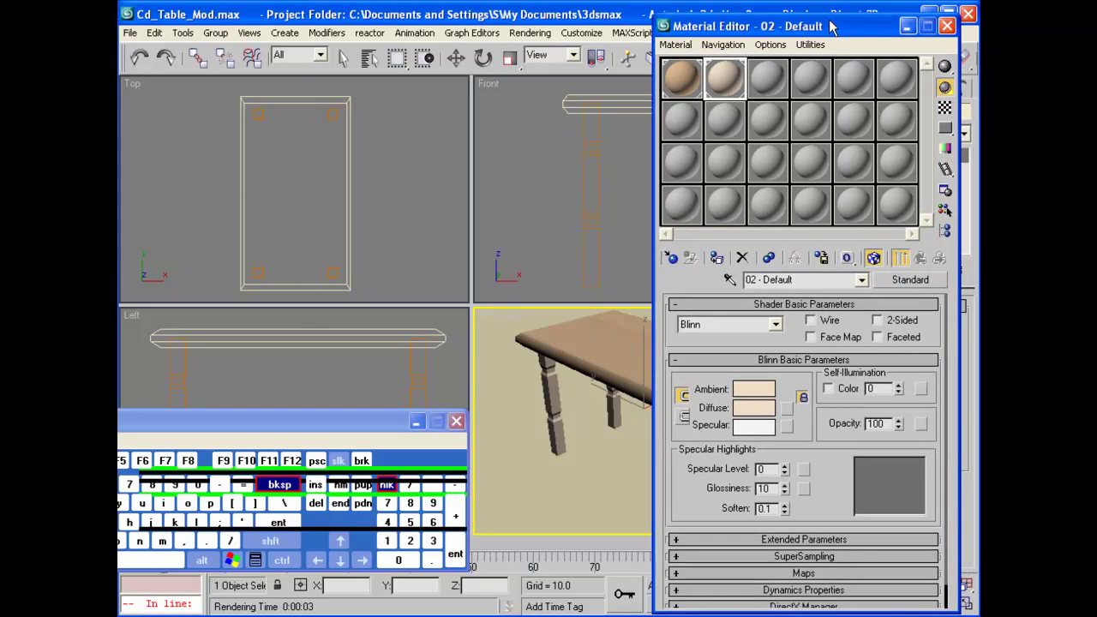
click(768, 77)
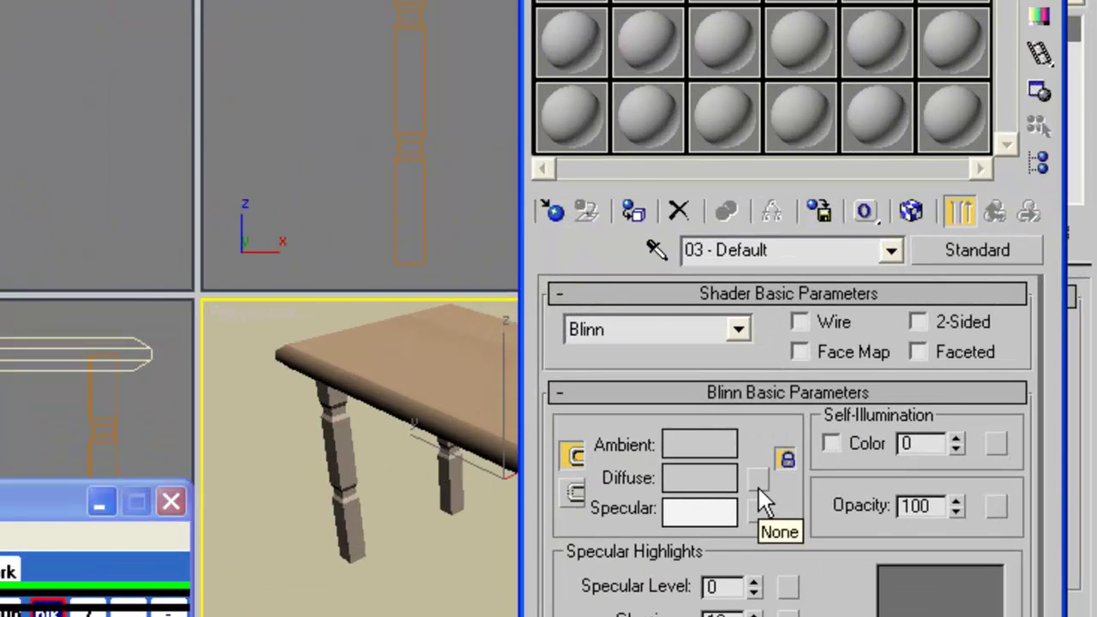
click(788, 410)
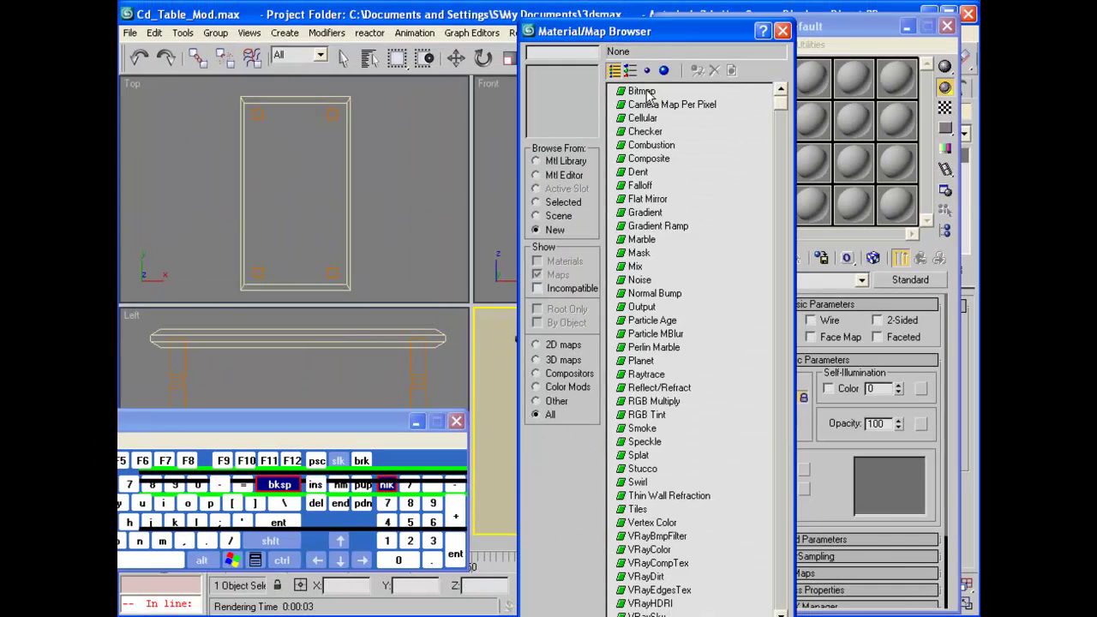
double_click(642, 92)
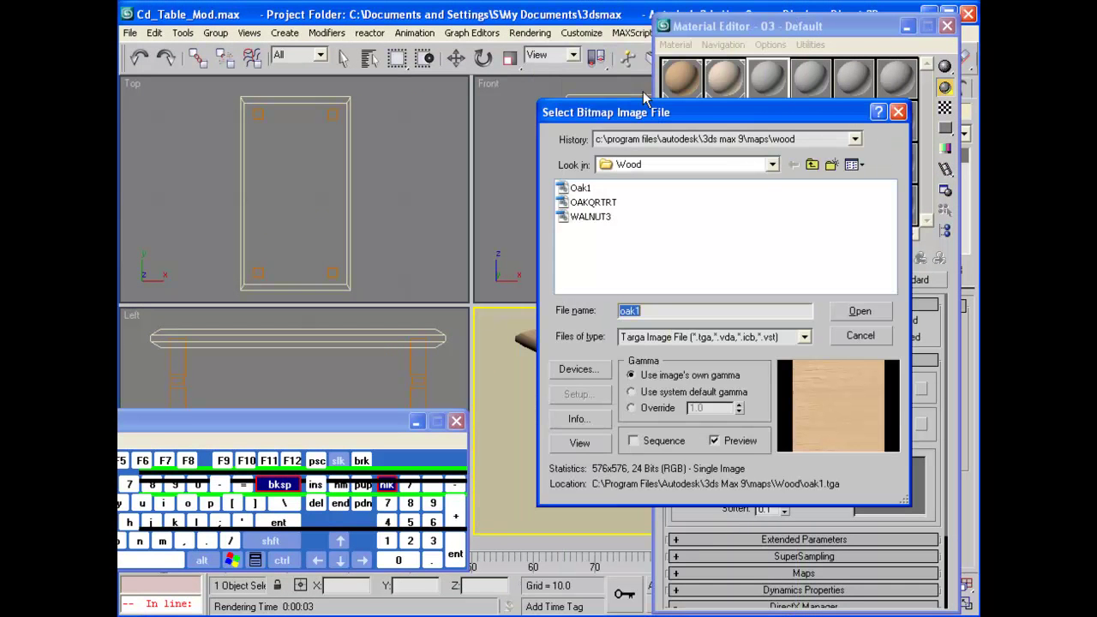
Browse to the D:\Net Images\3-D\Txtr\Floor folder for the bitmap and list all file types.
click(811, 165)
click(772, 164)
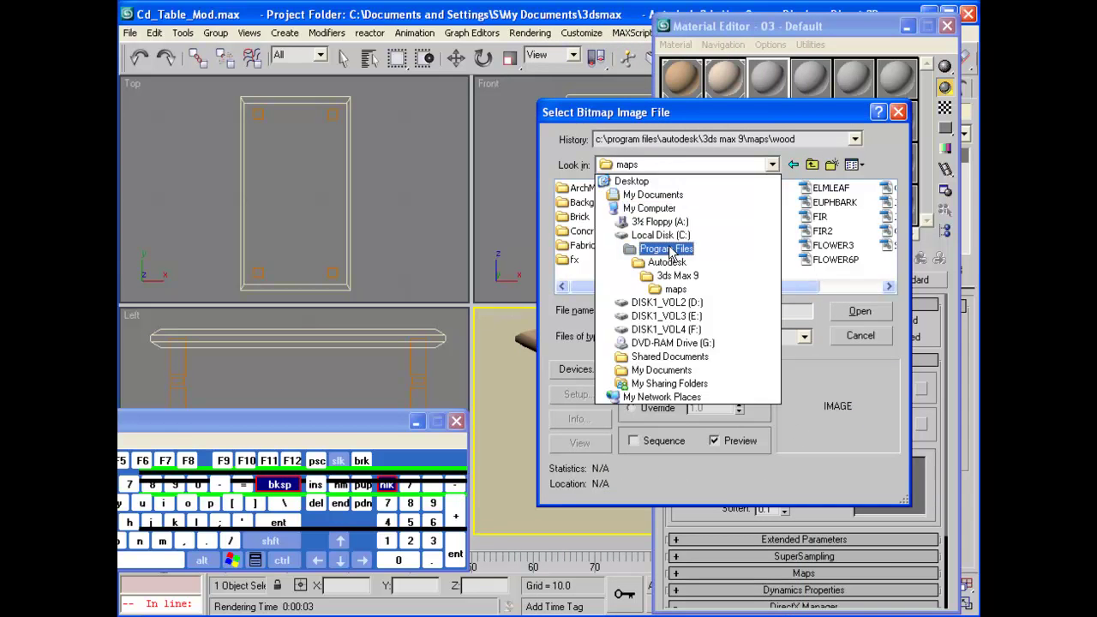
click(609, 295)
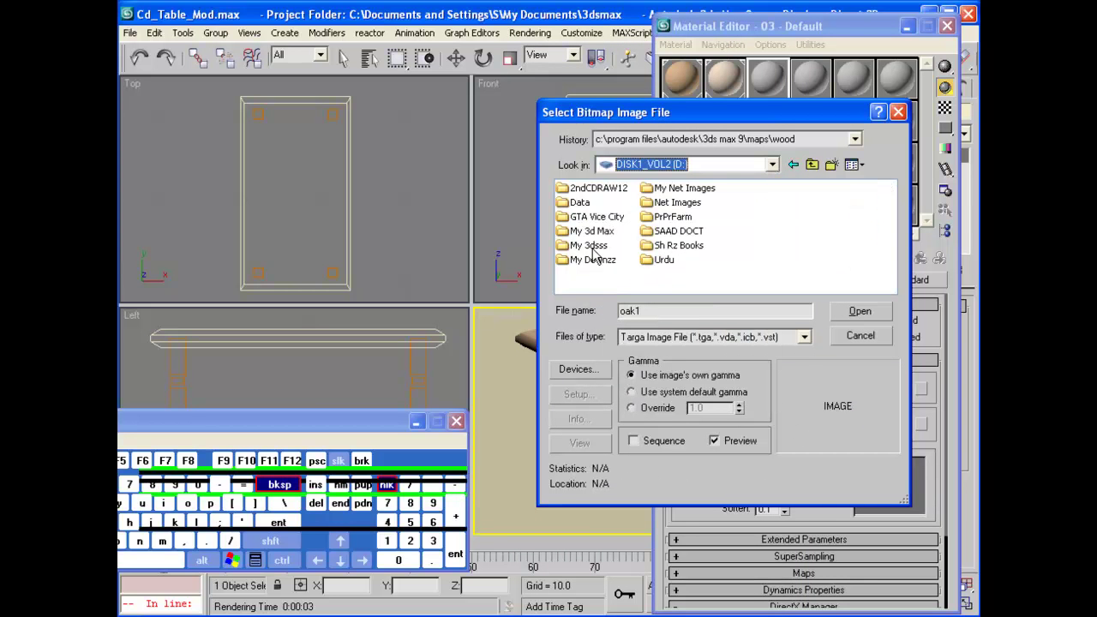
double_click(676, 203)
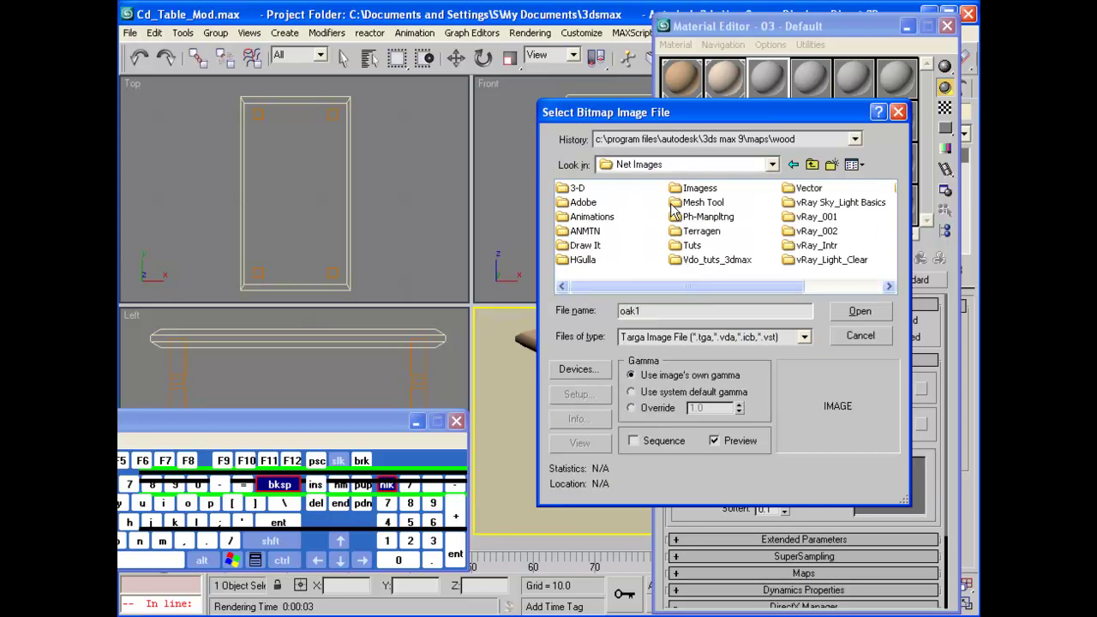
double_click(574, 189)
double_click(580, 261)
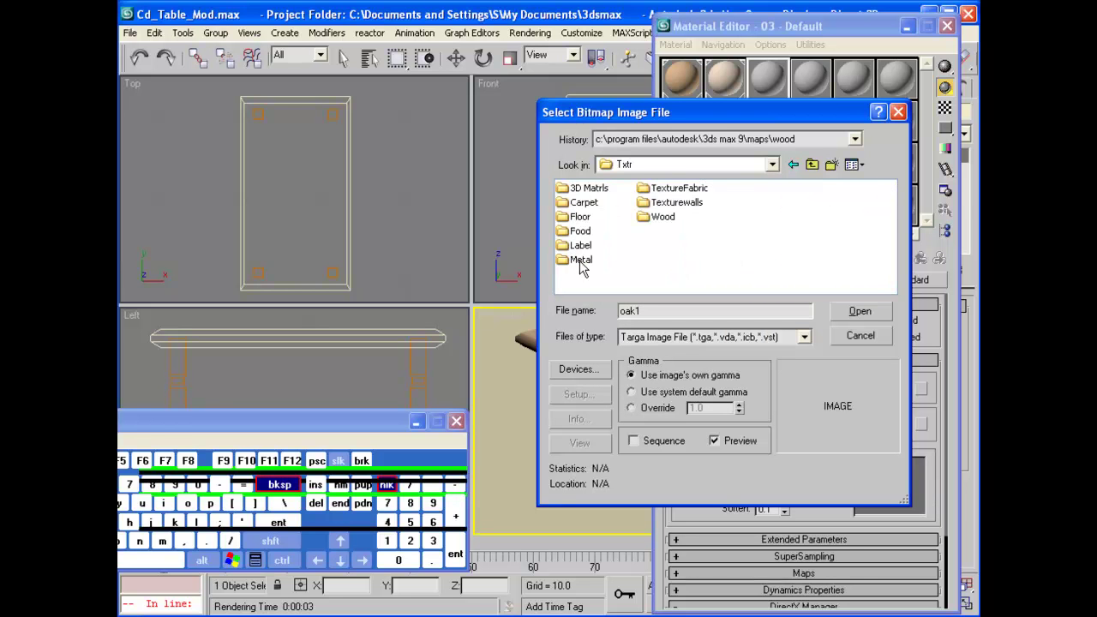
double_click(587, 218)
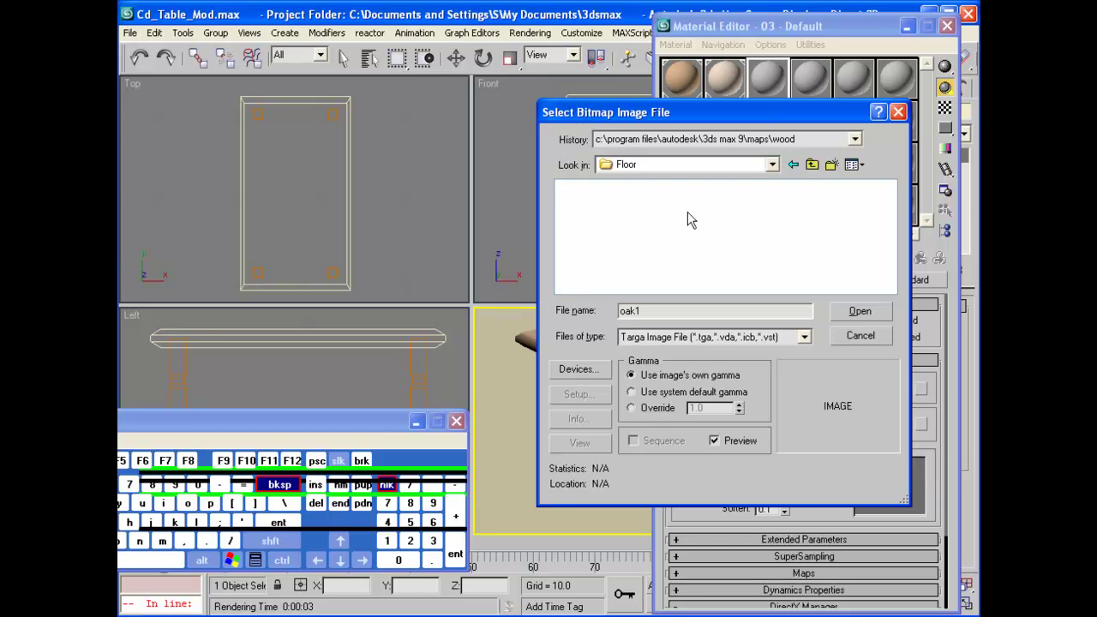
click(804, 337)
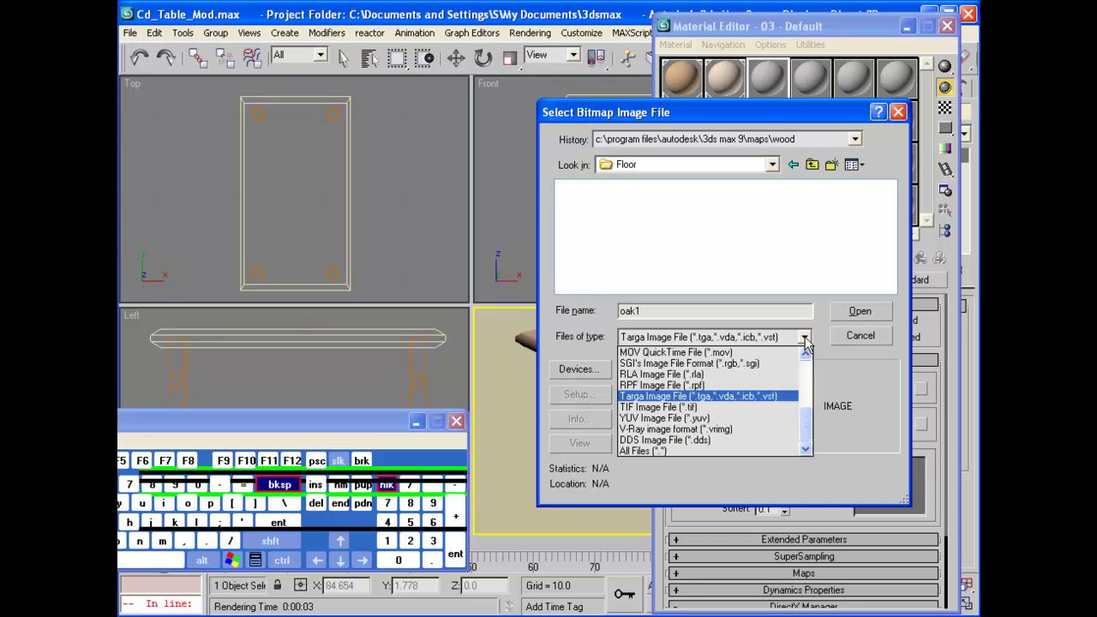
click(783, 446)
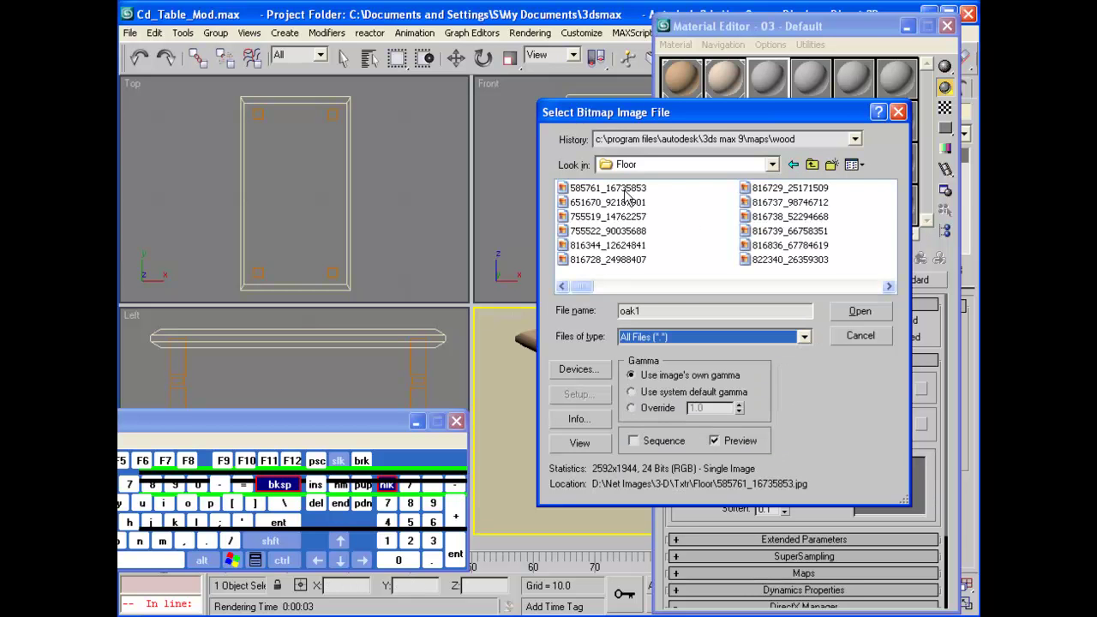
Preview the brick, carpet and tile images in the Floor folder and load clean_tiles_231067 as the Diffuse bitmap.
click(625, 192)
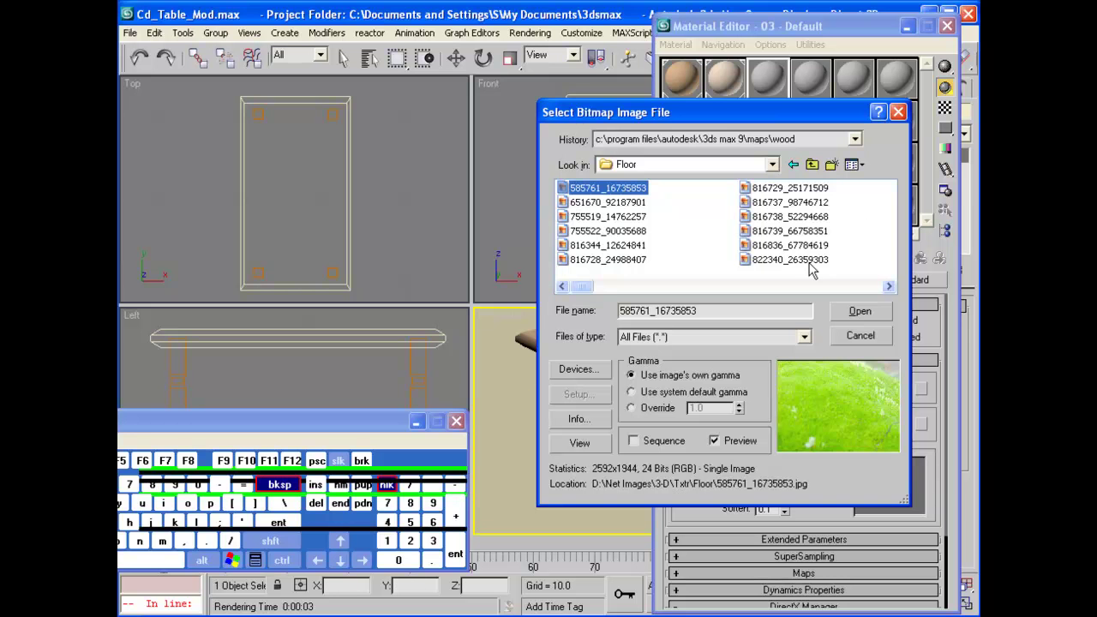
scroll(814, 273, down, 1)
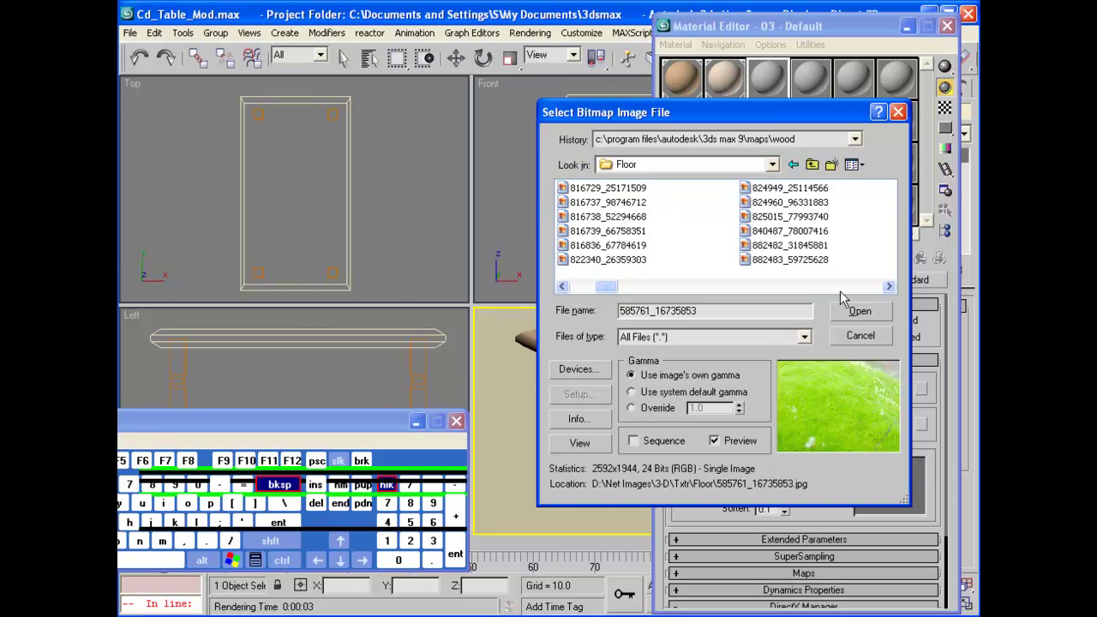
click(765, 215)
click(769, 260)
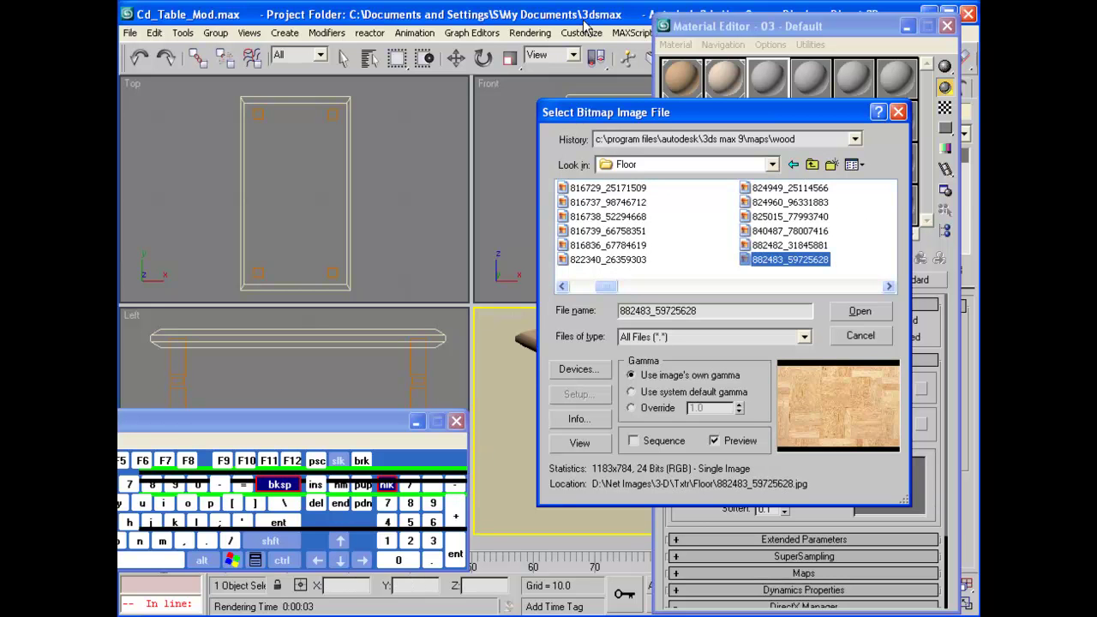
click(339, 561)
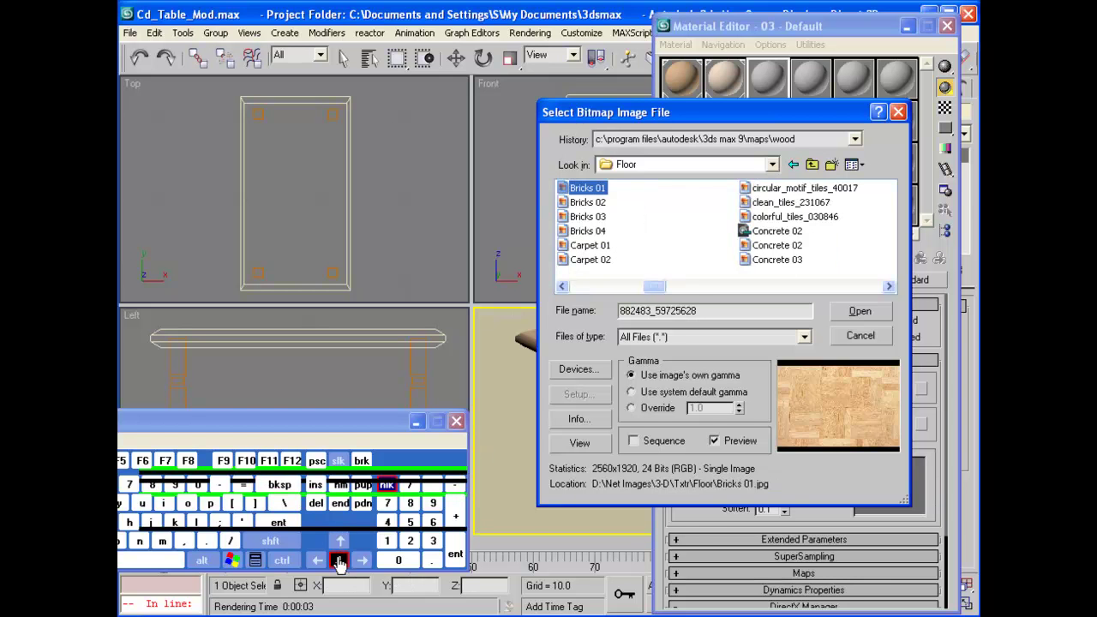
click(339, 560)
click(339, 561)
click(339, 560)
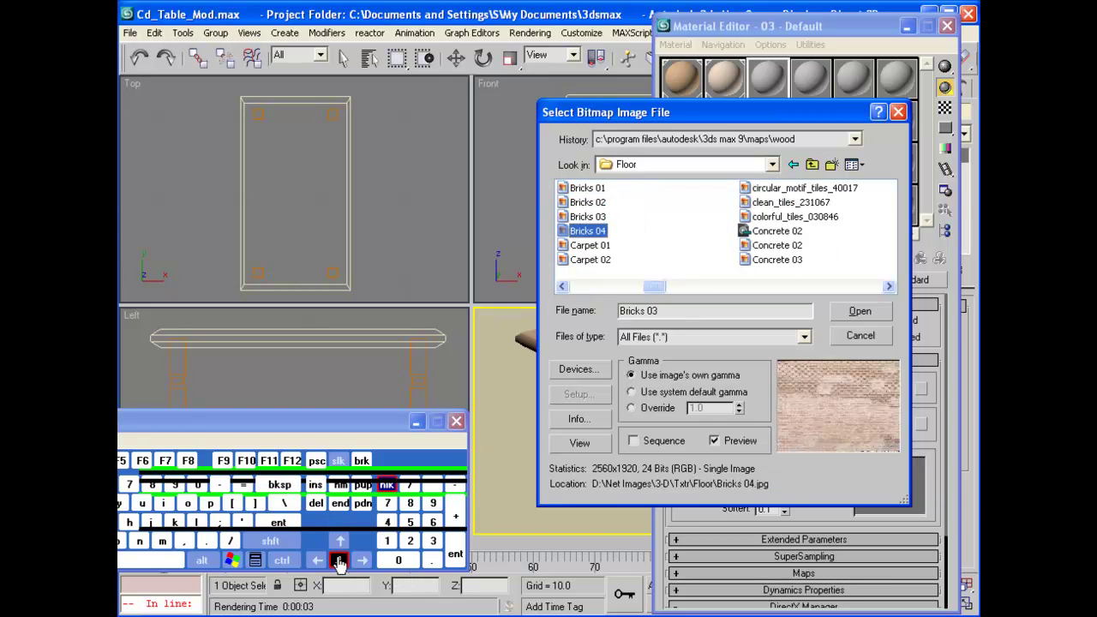
click(340, 561)
click(340, 560)
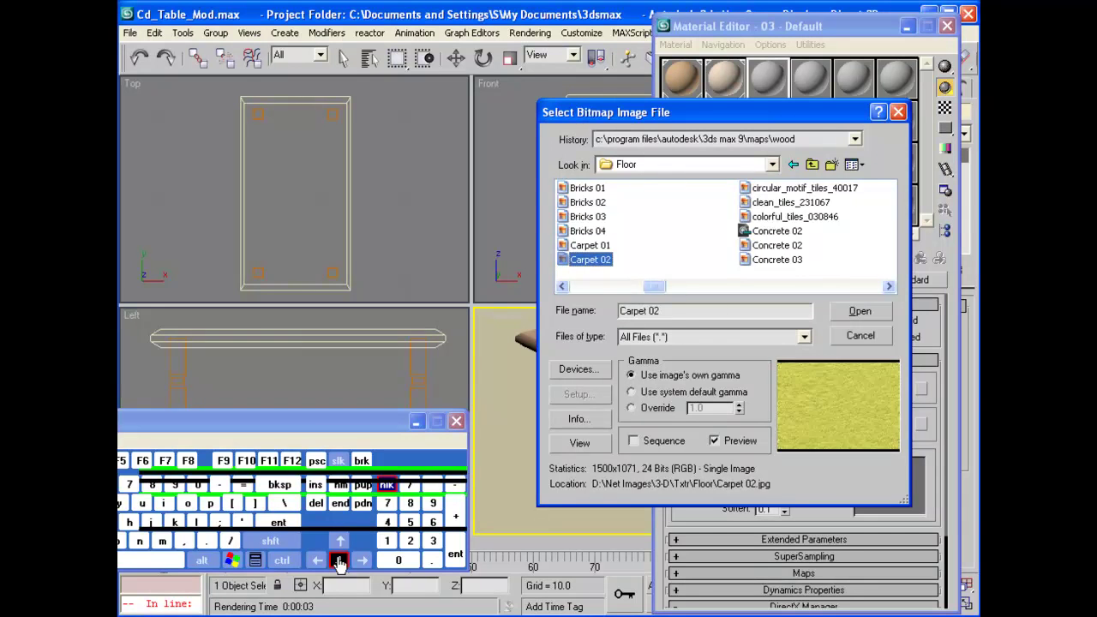
click(339, 561)
click(339, 560)
click(339, 561)
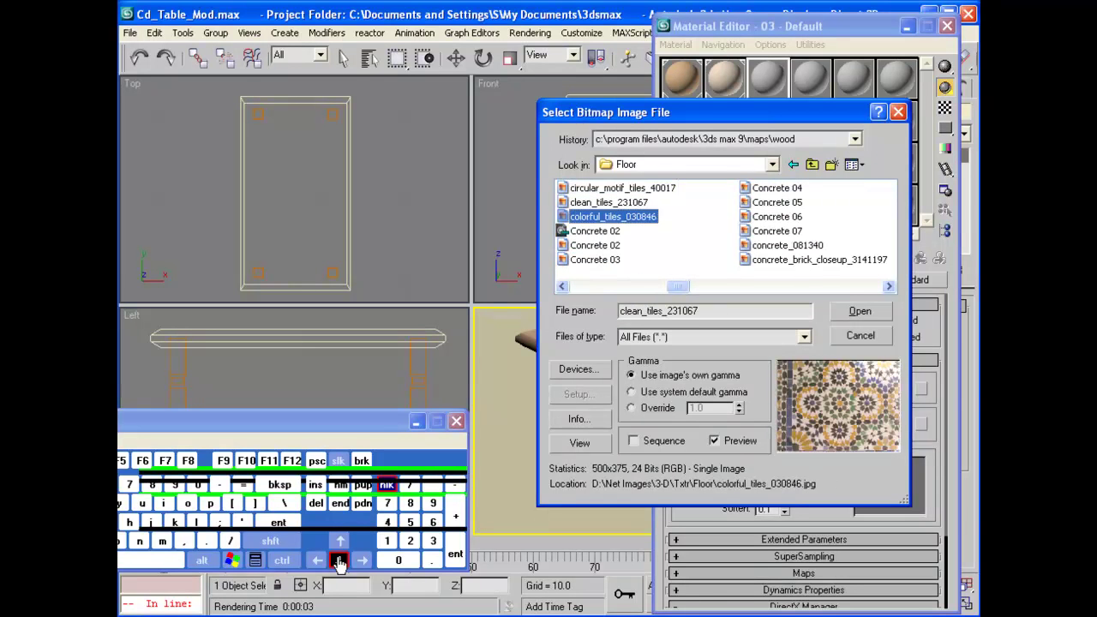
click(339, 540)
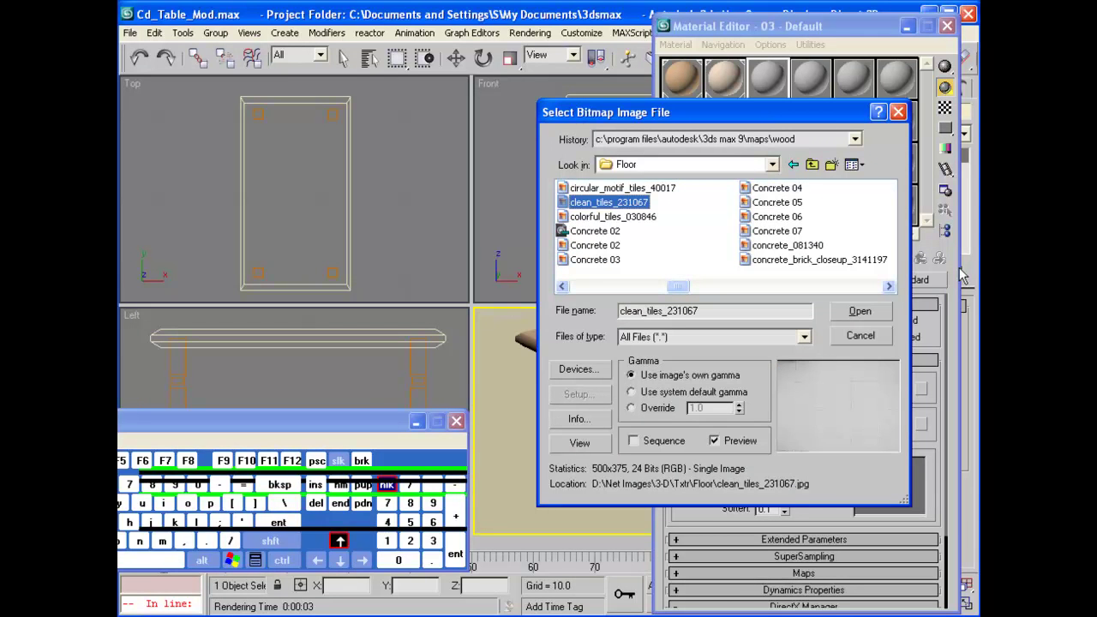
click(848, 311)
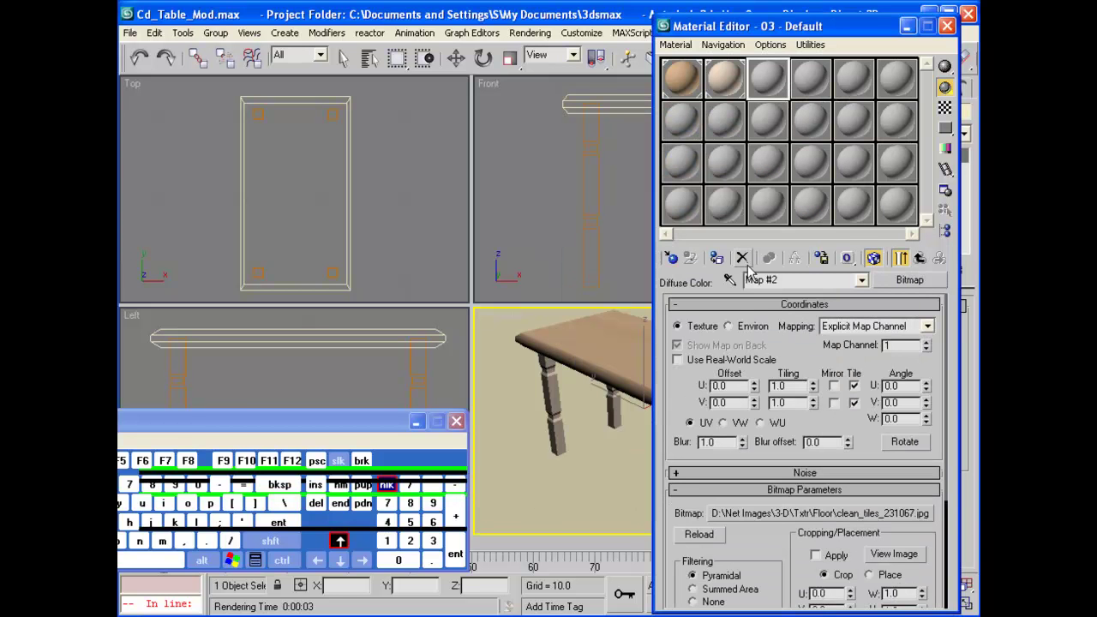
Assign the tile material to the selected floor box and test-render the Perspective view.
click(718, 257)
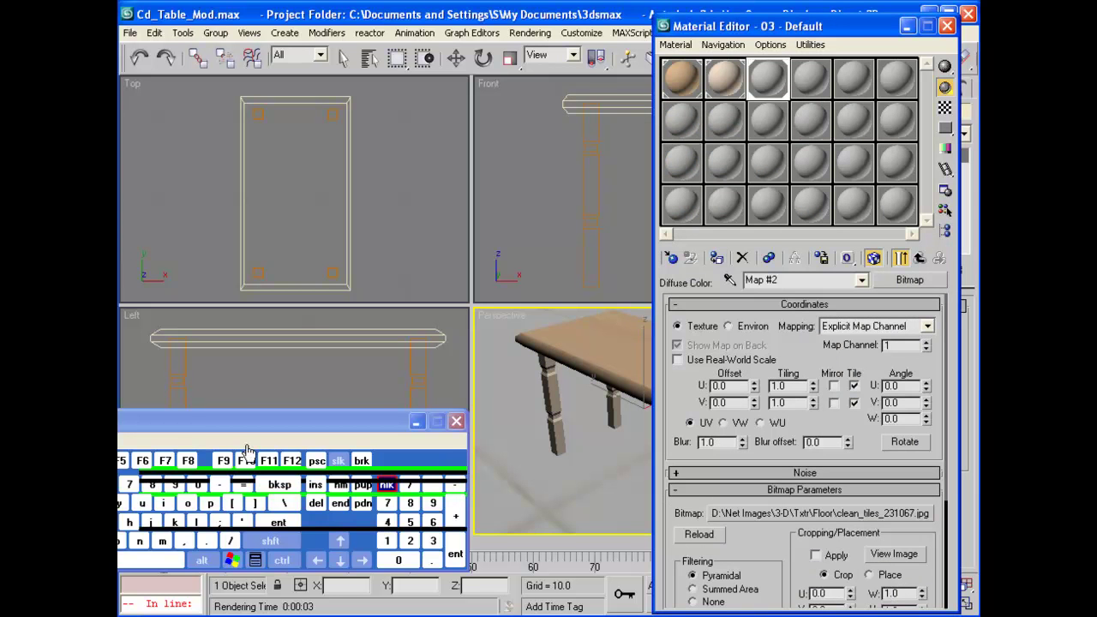
click(225, 461)
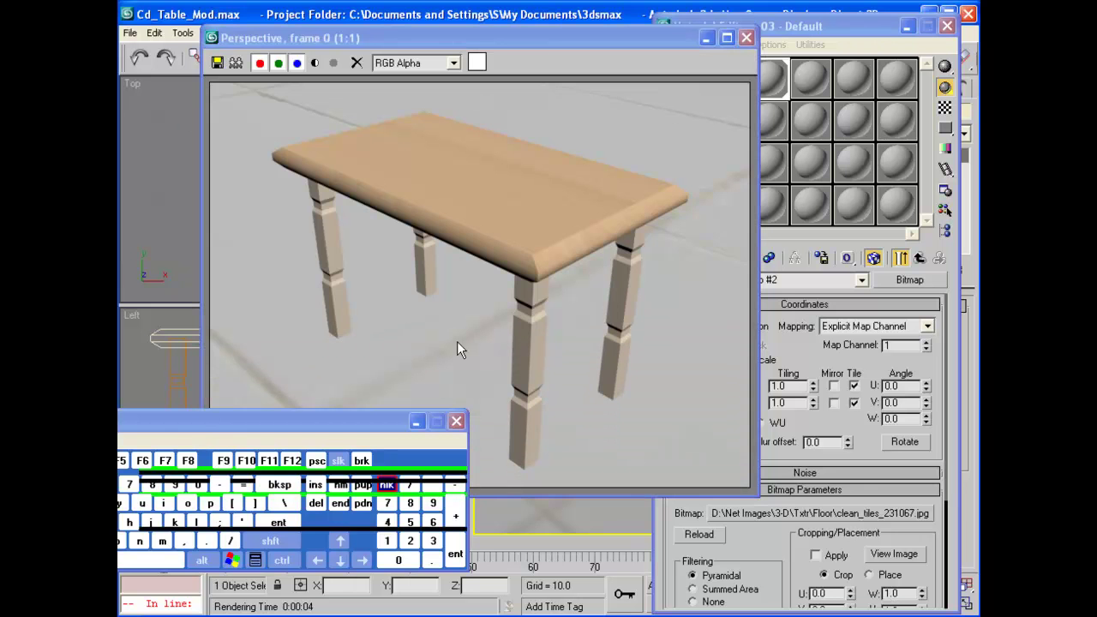
click(745, 38)
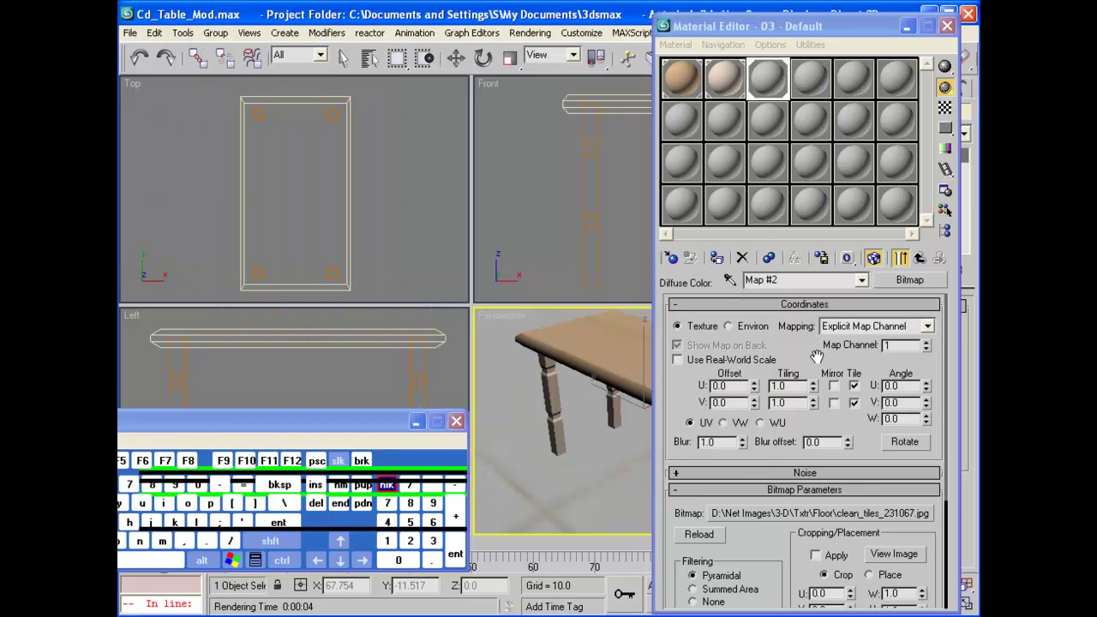
Set the tile bitmap's U and V tiling to 10 and test-render the Perspective view again.
double_click(780, 386)
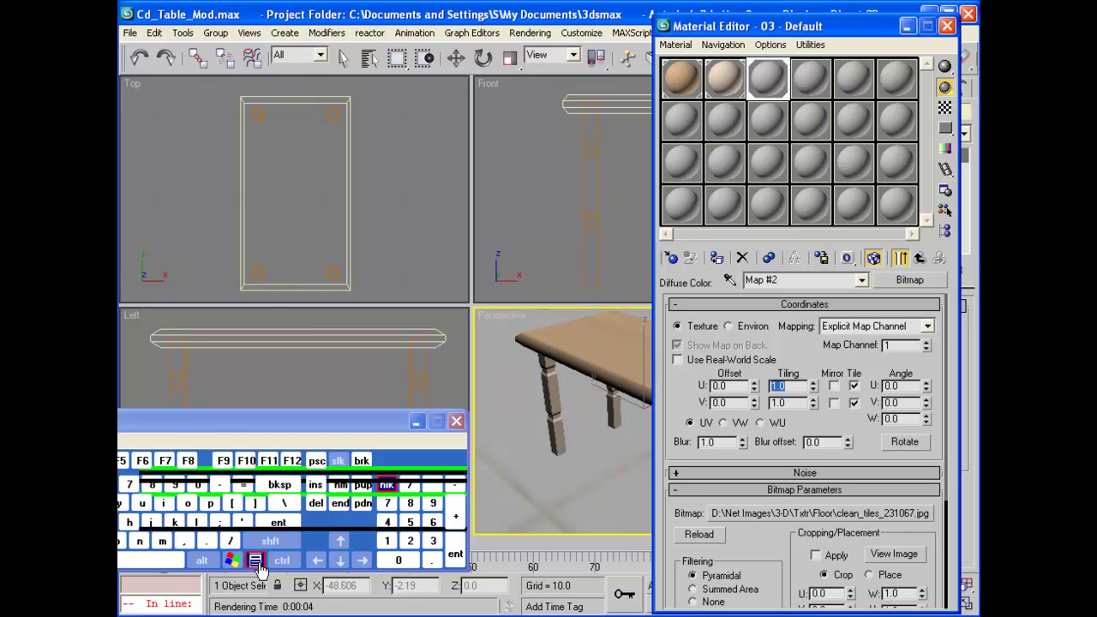
click(387, 541)
click(399, 559)
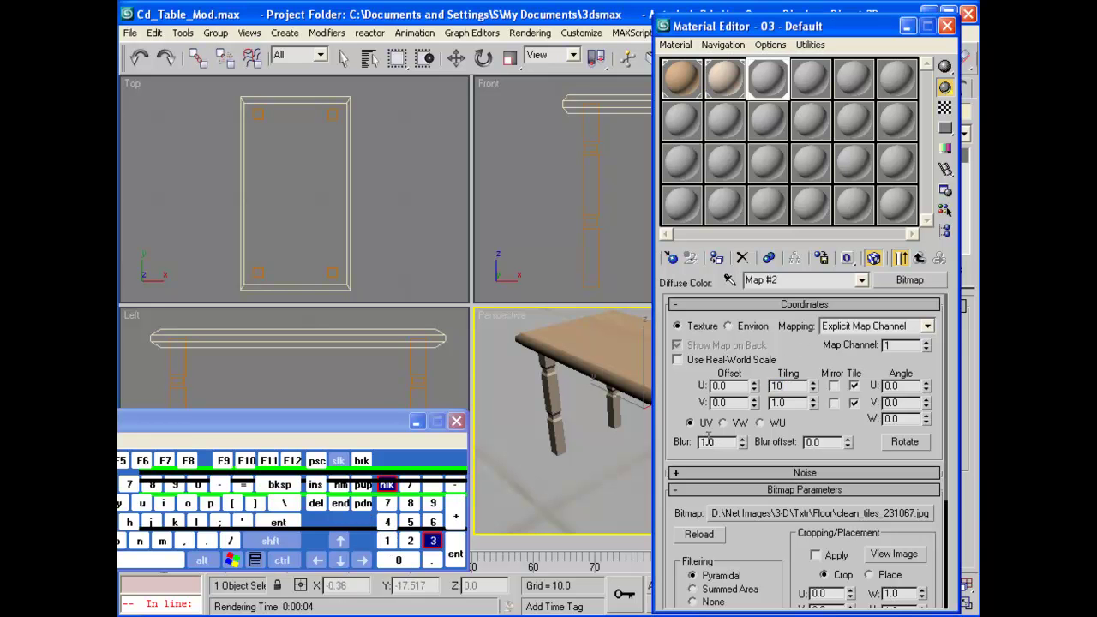
double_click(785, 396)
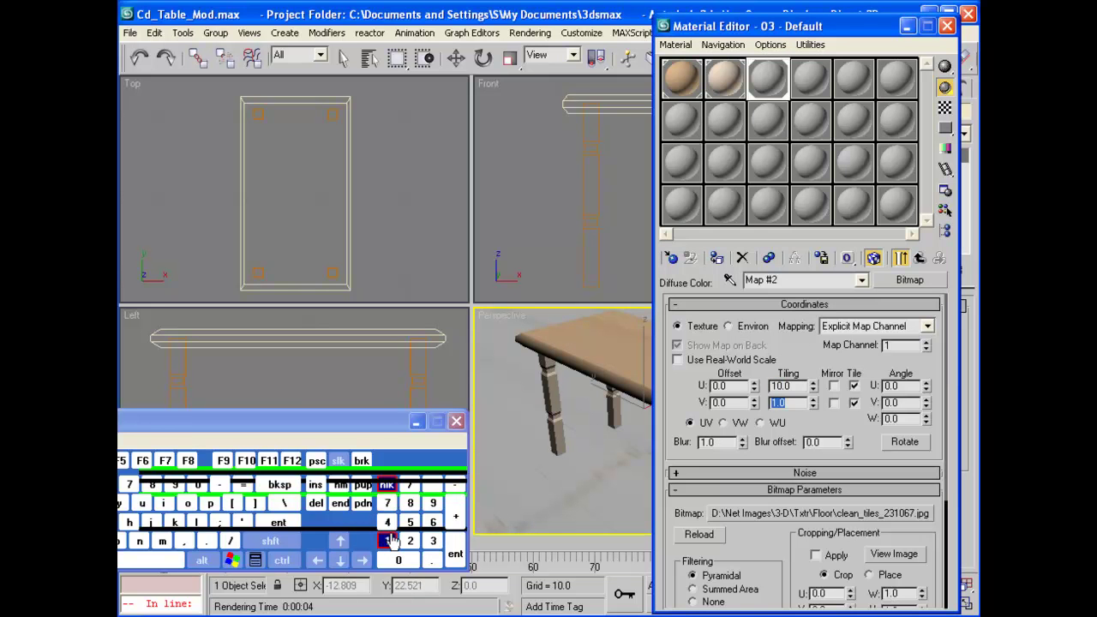
click(387, 541)
click(398, 561)
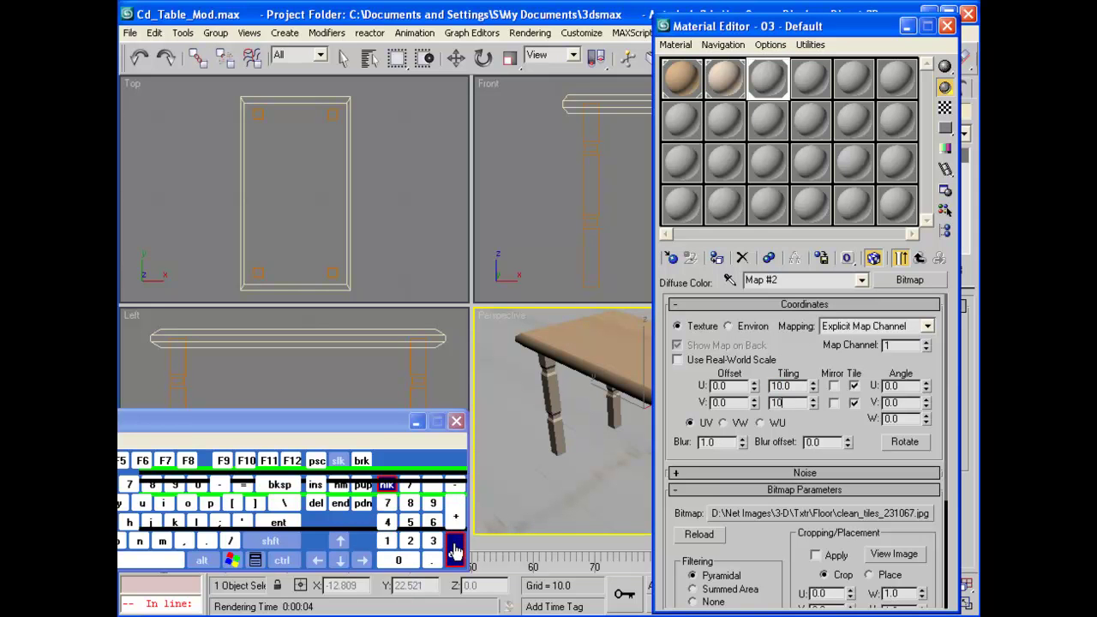
click(455, 550)
click(221, 461)
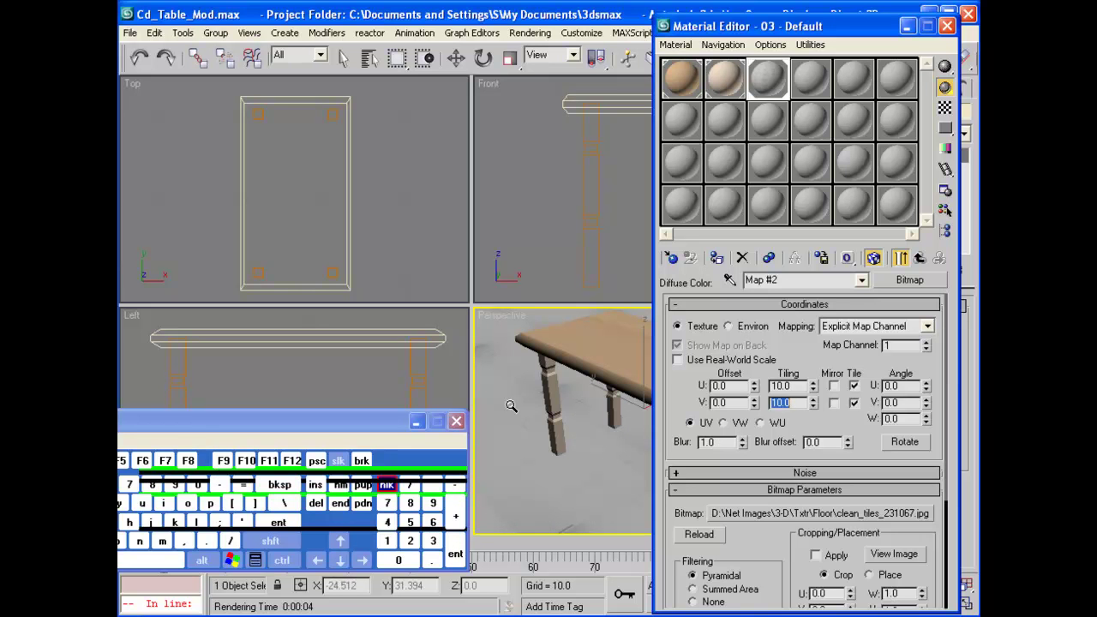
click(221, 467)
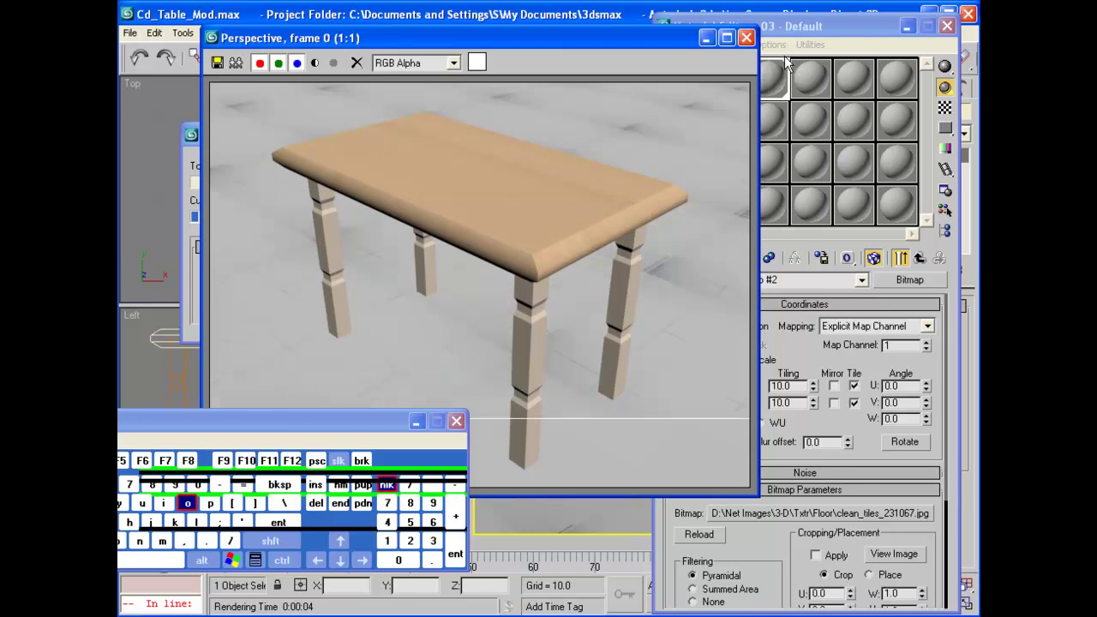
Open a magnified preview of the 03 - Default material sample and arrange it clear of the Material Editor.
click(773, 117)
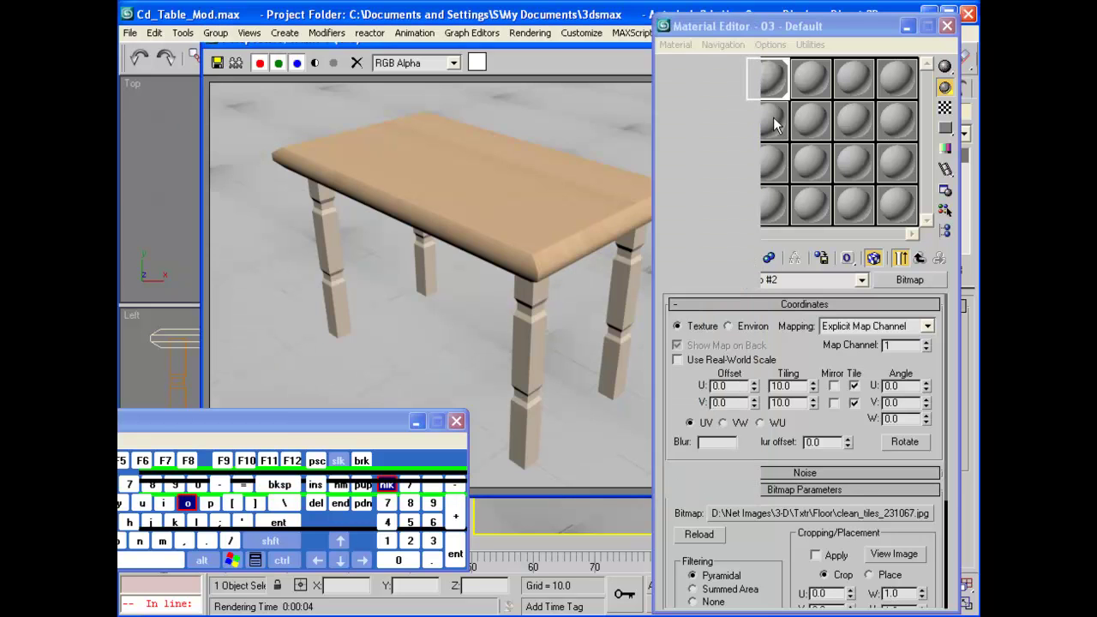
double_click(776, 77)
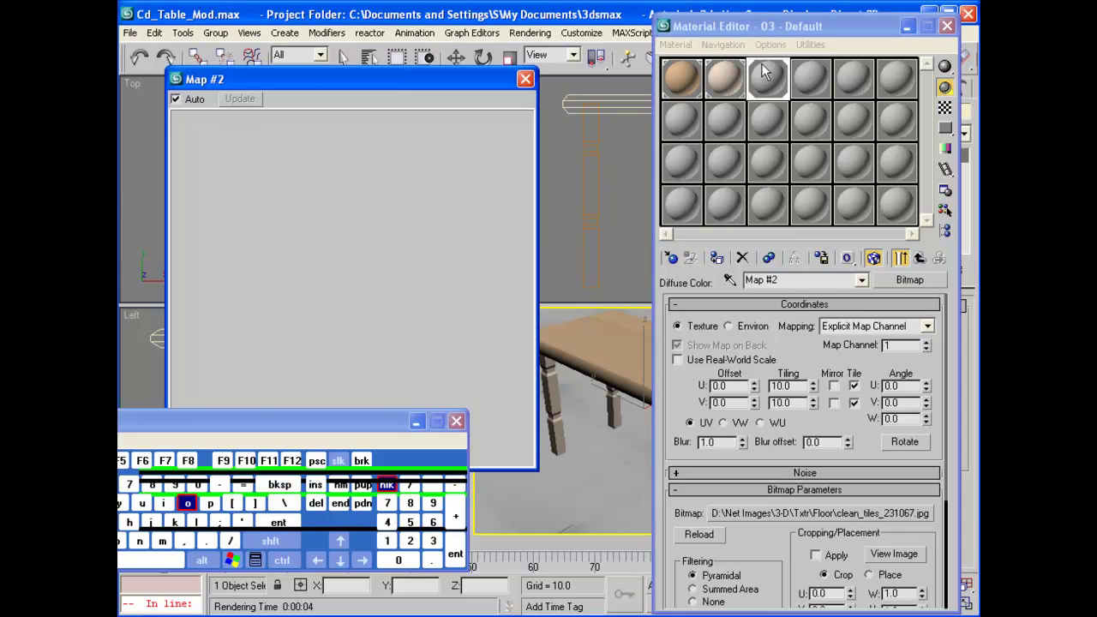
drag(375, 80, 416, 57)
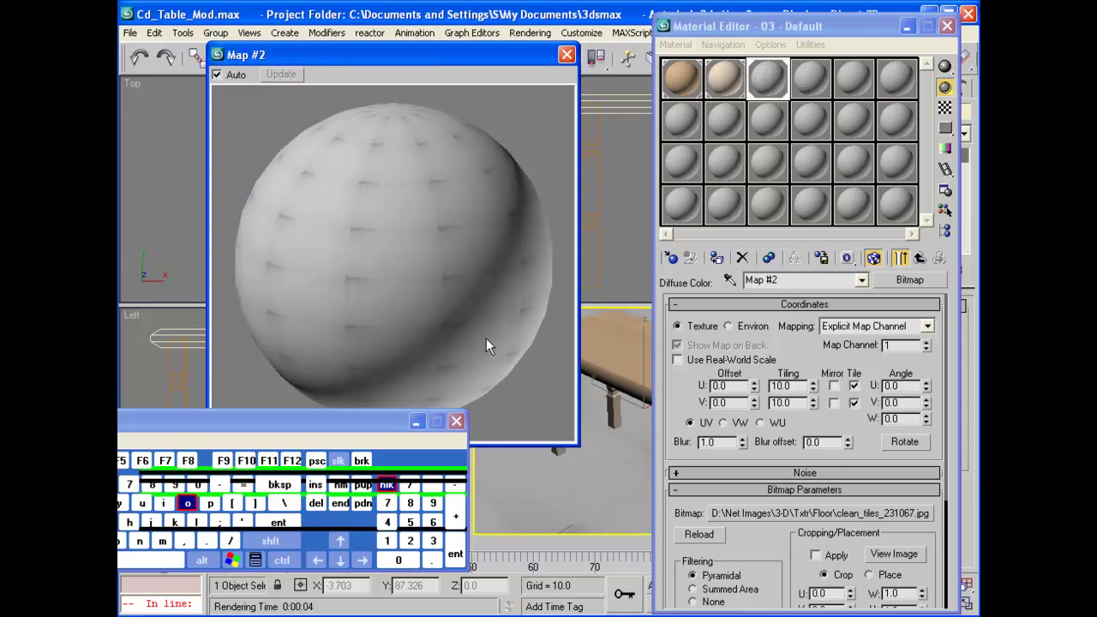
drag(377, 421, 422, 440)
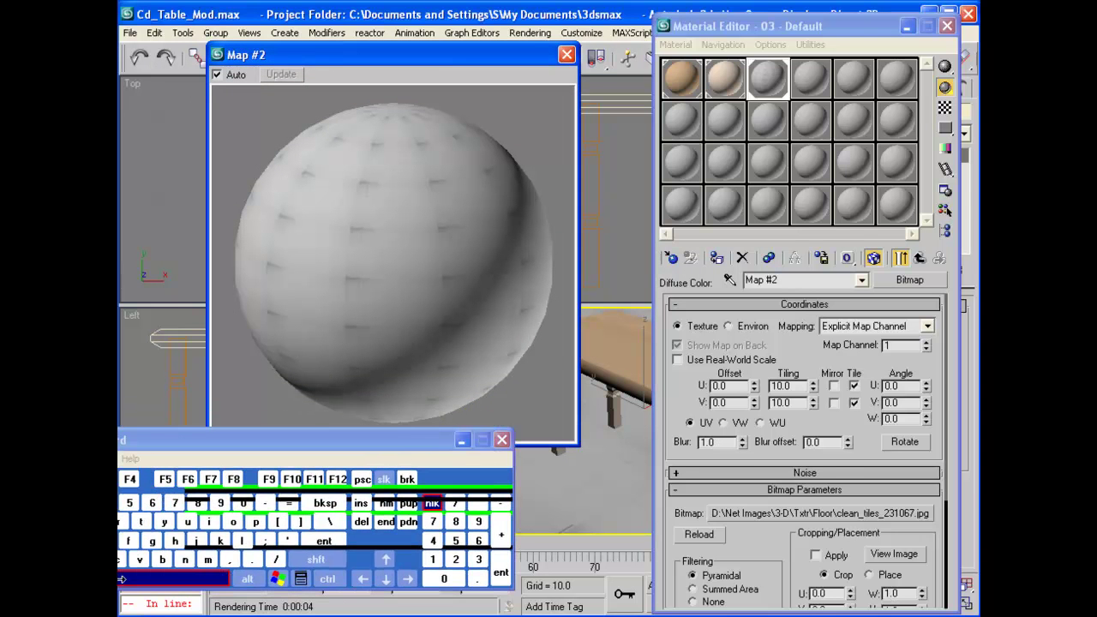
Define a crop region around a two-by-two block of tiles in the bitmap, at about U 0.365, V 0.227, W 0.471, H 0.623.
click(883, 550)
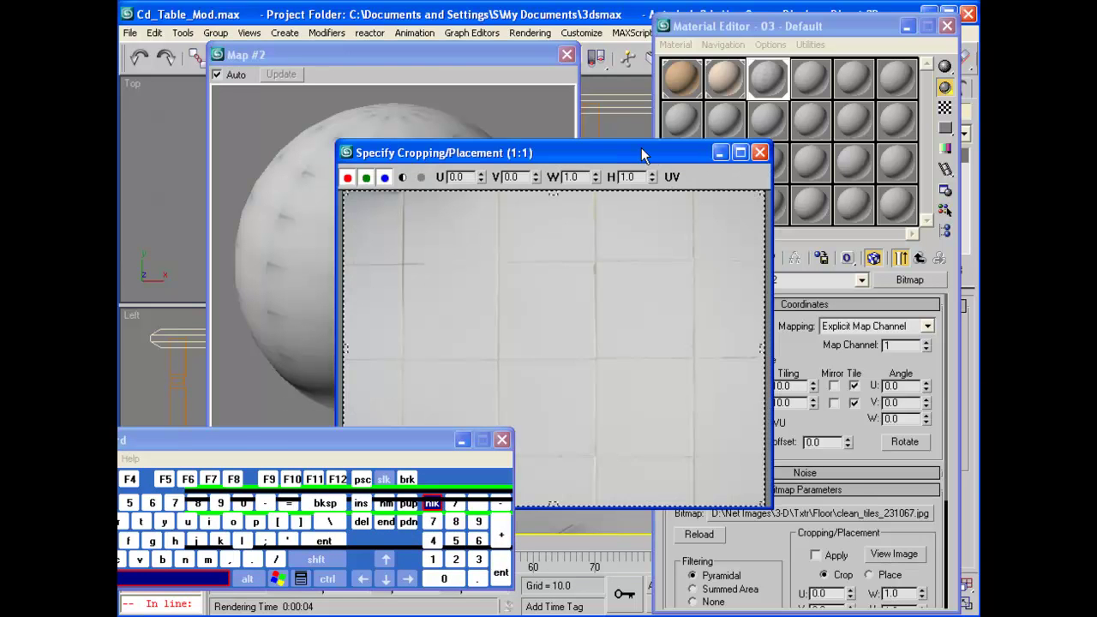
drag(641, 147, 807, 111)
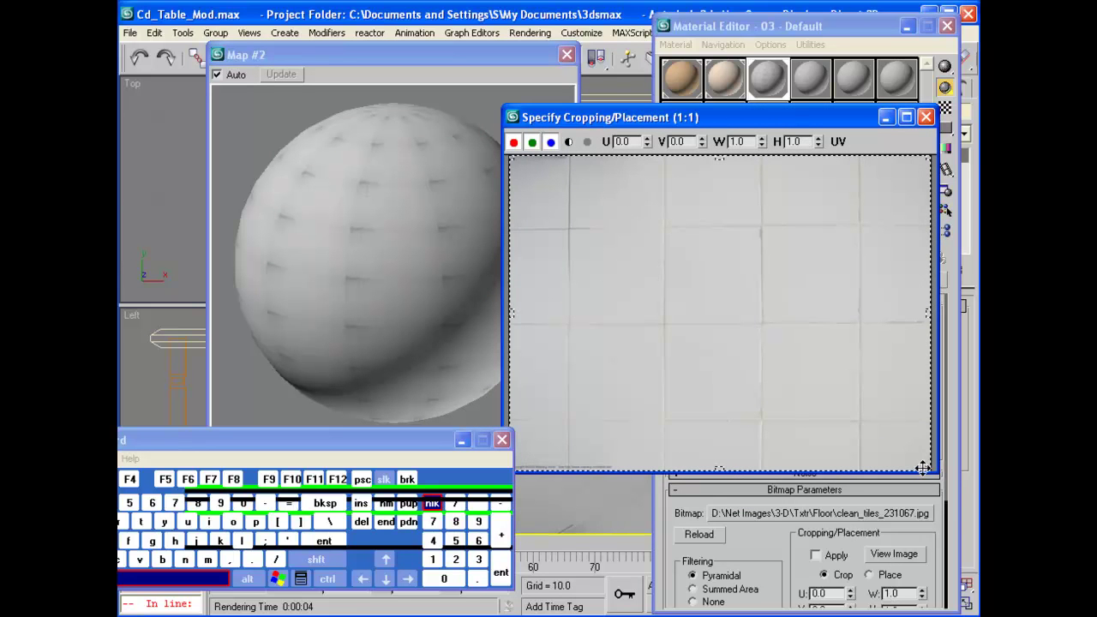
drag(928, 467, 861, 422)
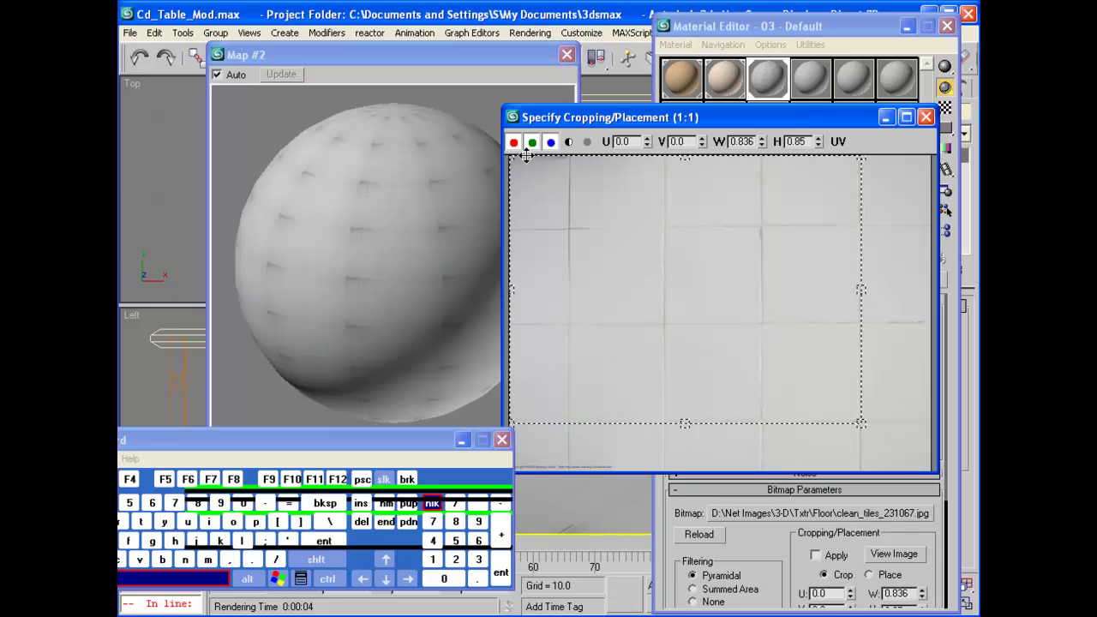
drag(511, 158, 663, 229)
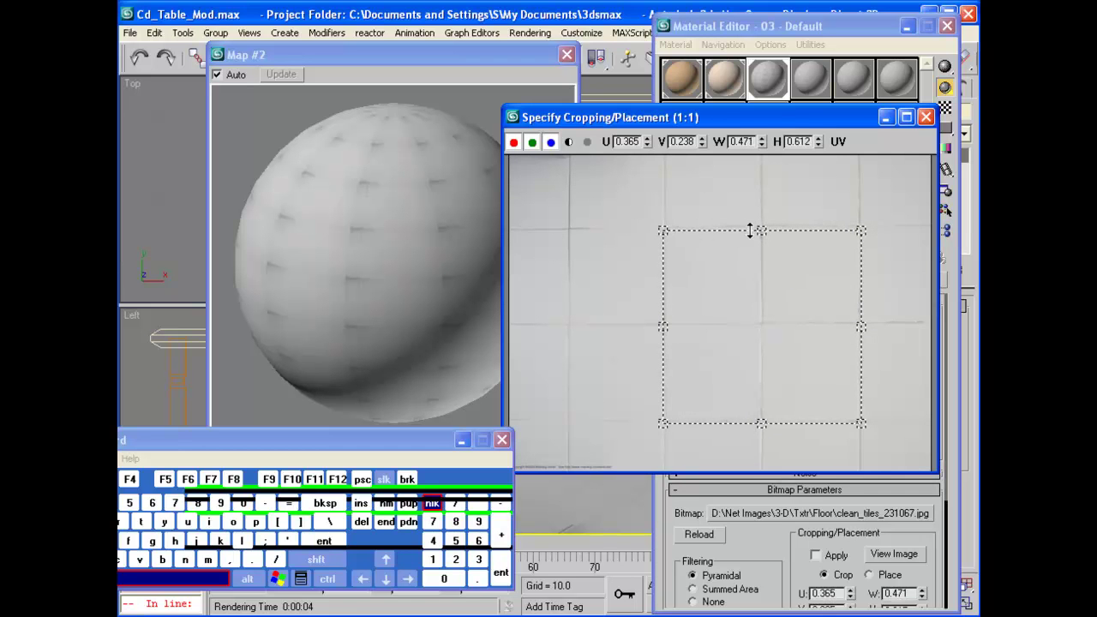
drag(749, 230, 739, 227)
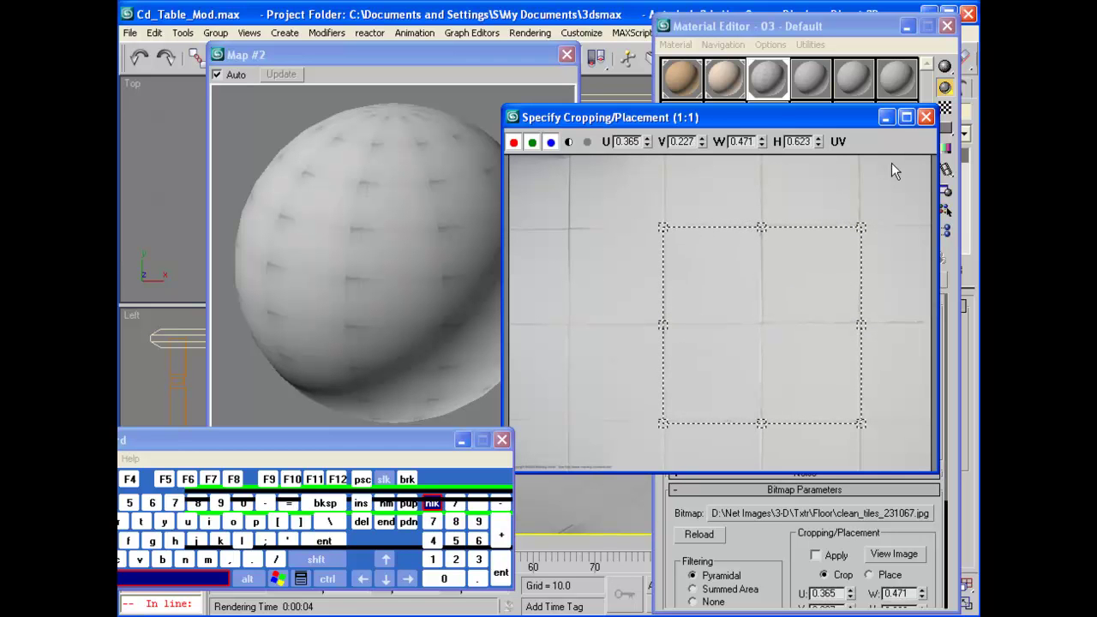
click(926, 117)
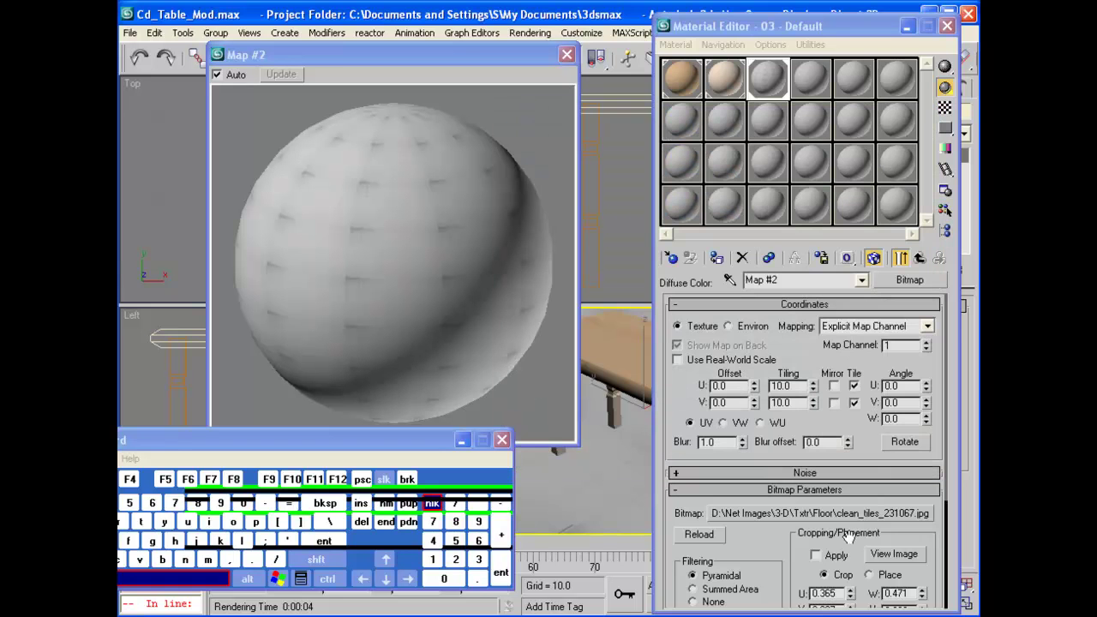
Apply the crop region to the tile bitmap and test-render the Perspective view.
click(815, 554)
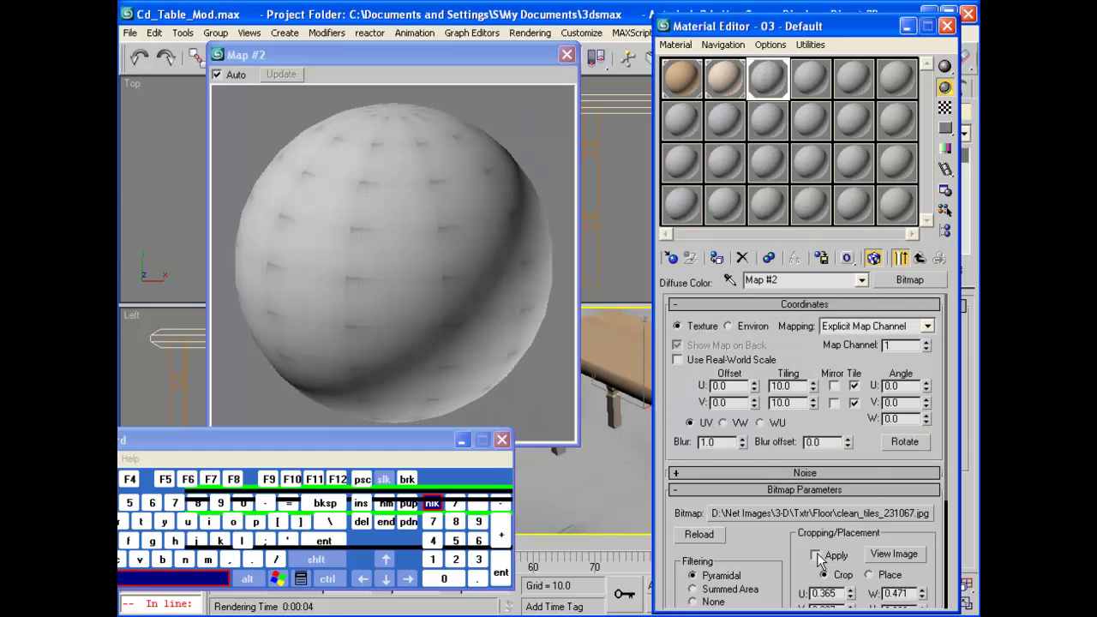
click(269, 481)
click(268, 479)
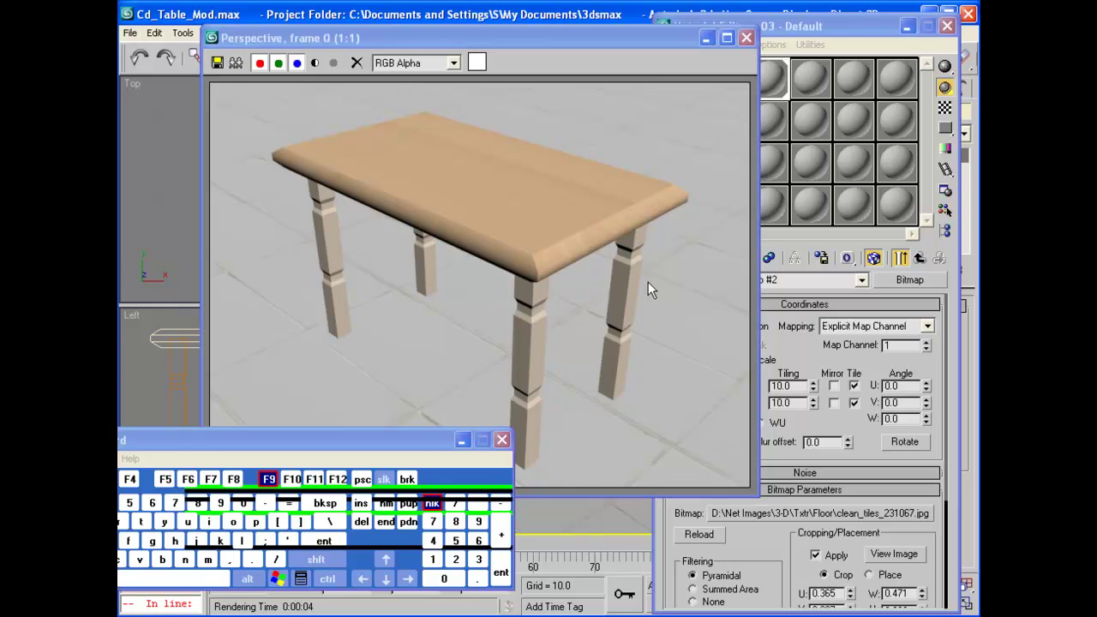
click(745, 38)
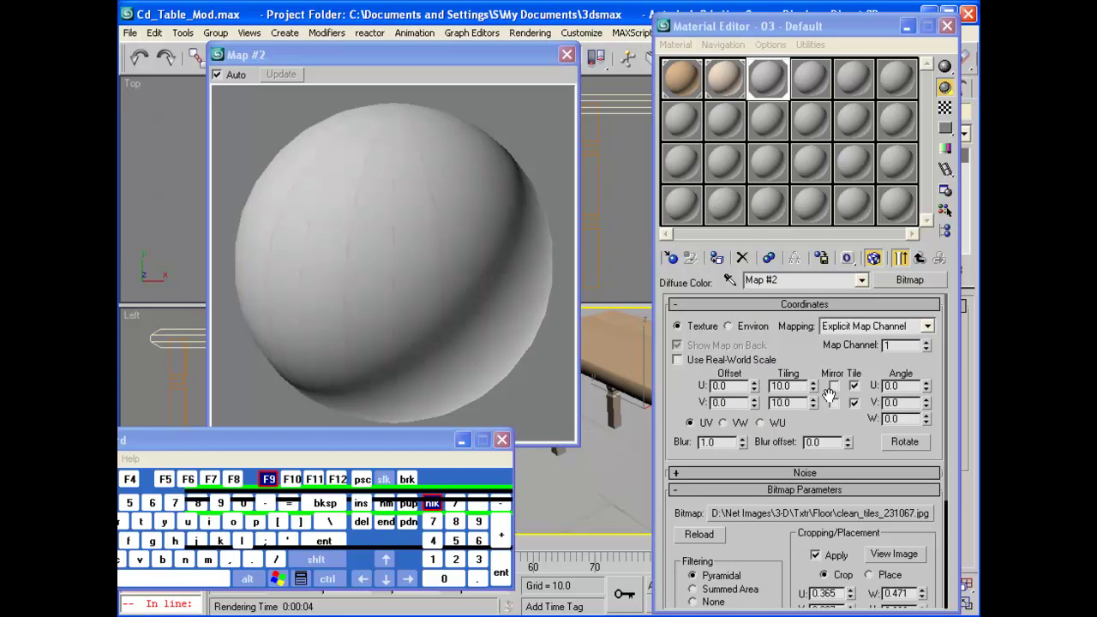
Try a V tiling of 31.9 on the tile bitmap, then reset it to 10.
click(814, 399)
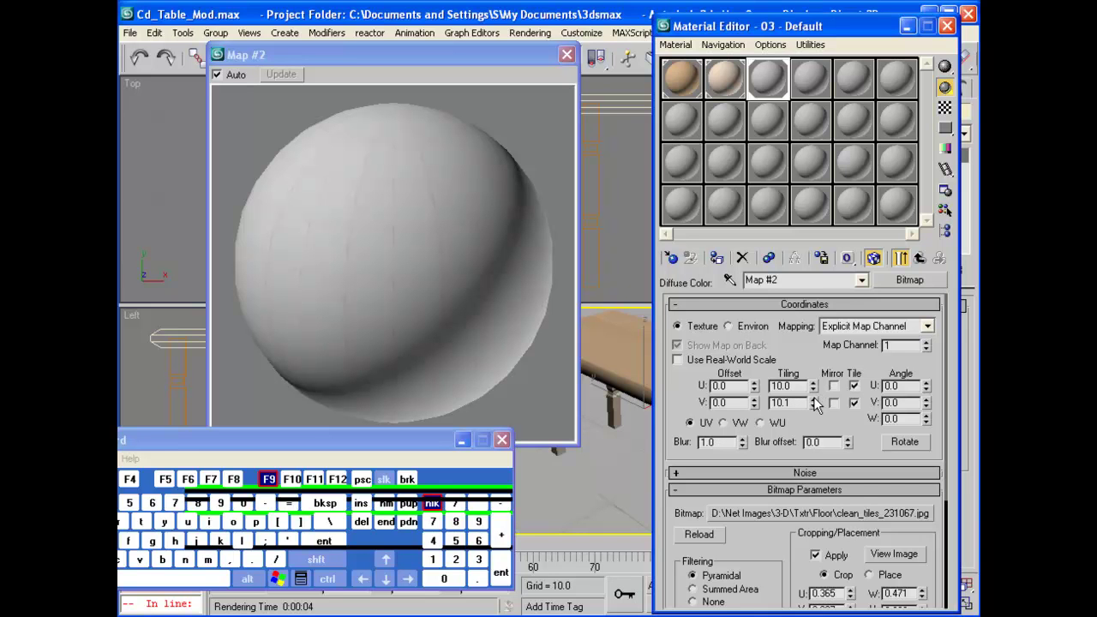
drag(814, 403, 810, 221)
double_click(792, 406)
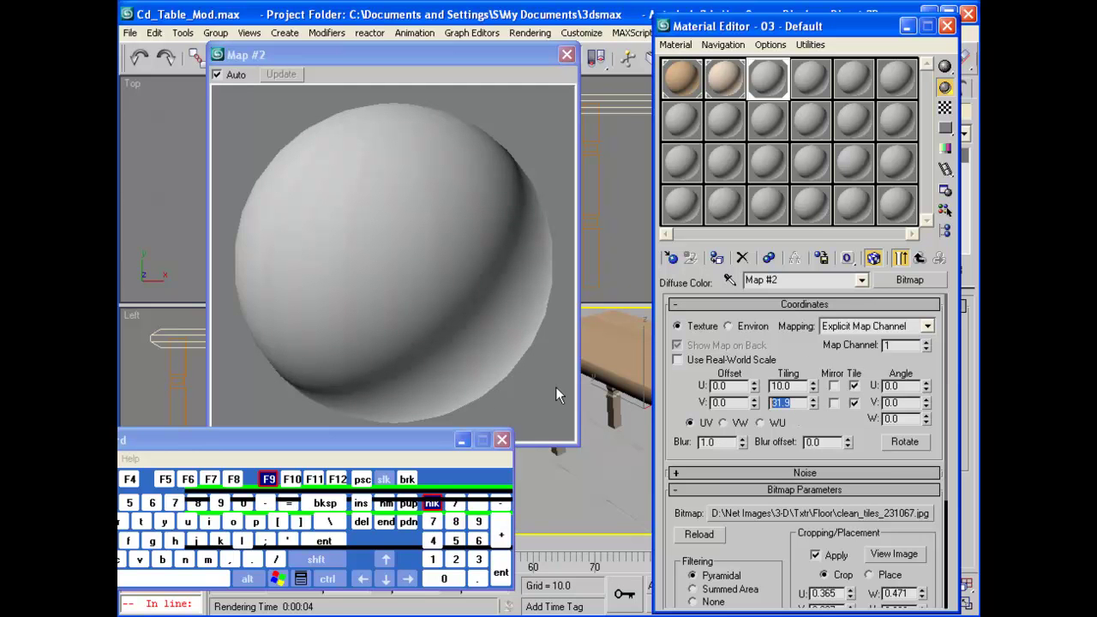
click(432, 559)
click(444, 578)
Set the tile bitmap's U tiling to 12.
double_click(785, 386)
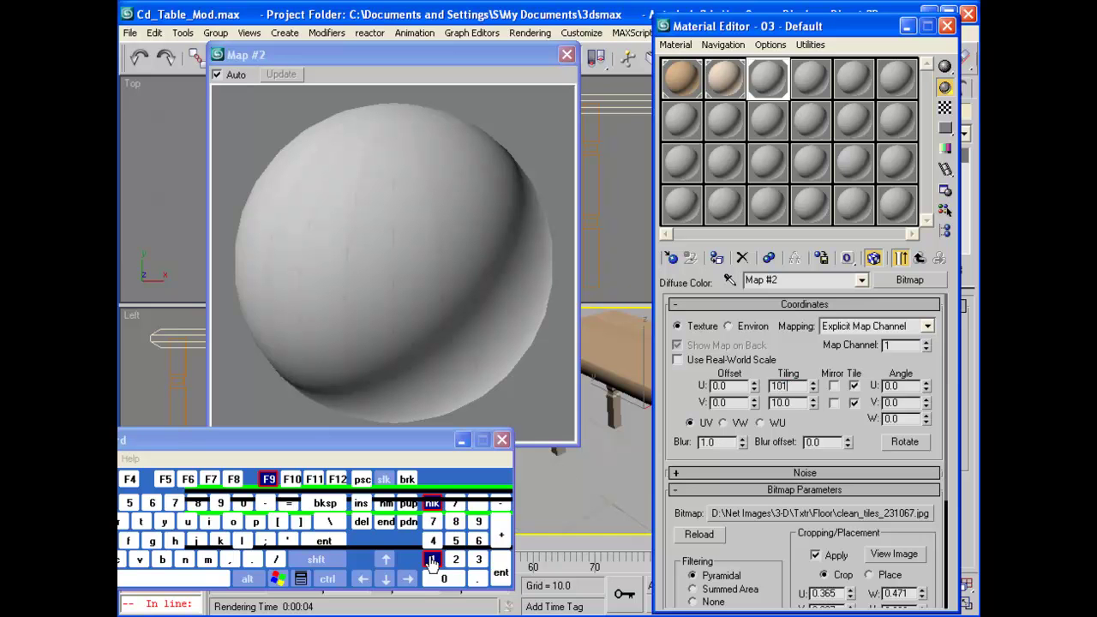
double_click(796, 386)
click(433, 559)
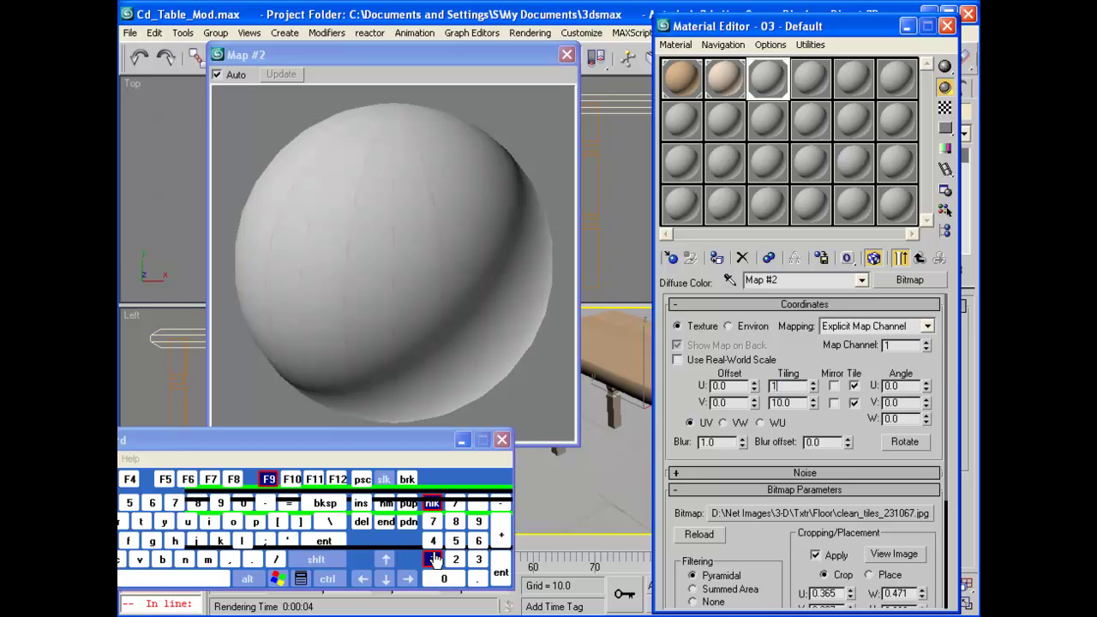
click(456, 559)
click(502, 572)
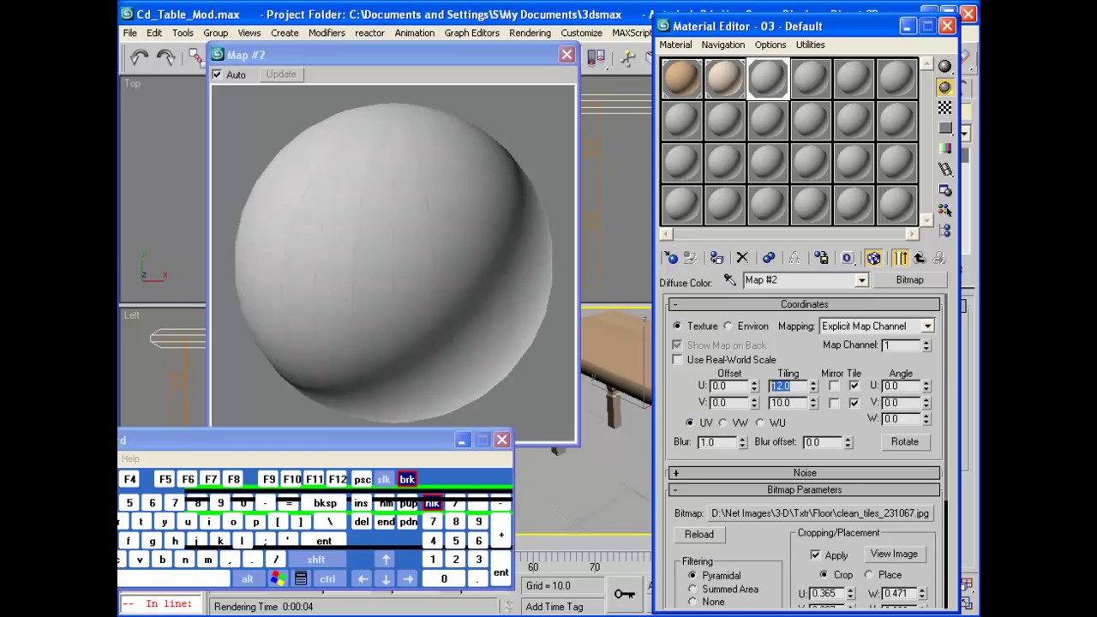
Set the tile bitmap's U tiling to 15 and test-render the Perspective view.
click(433, 559)
click(455, 540)
click(500, 571)
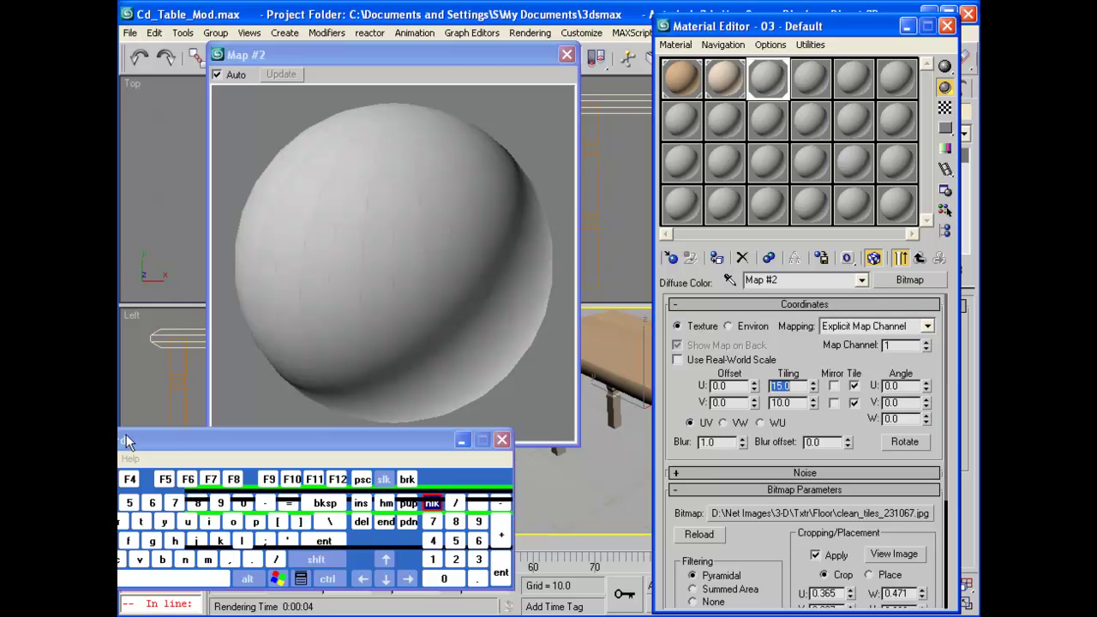
click(262, 475)
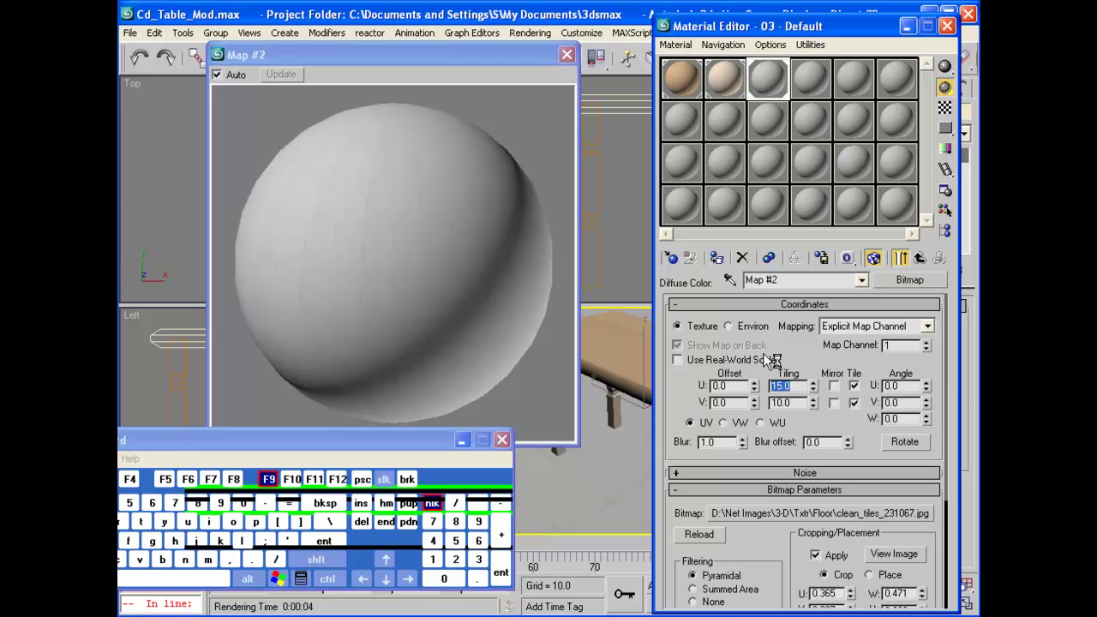
click(268, 479)
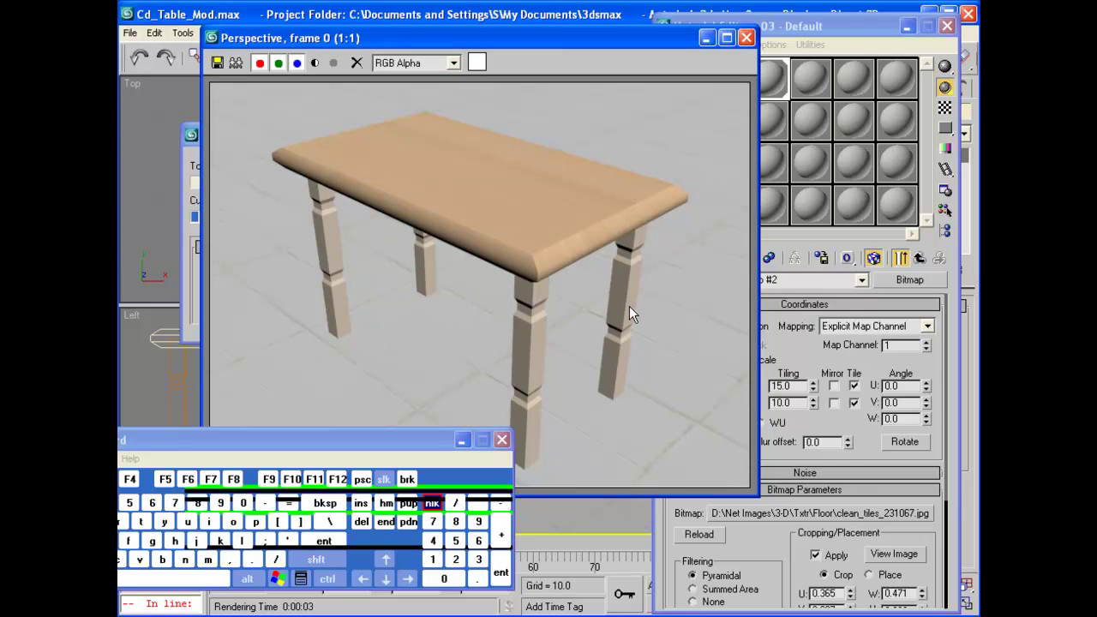
click(746, 38)
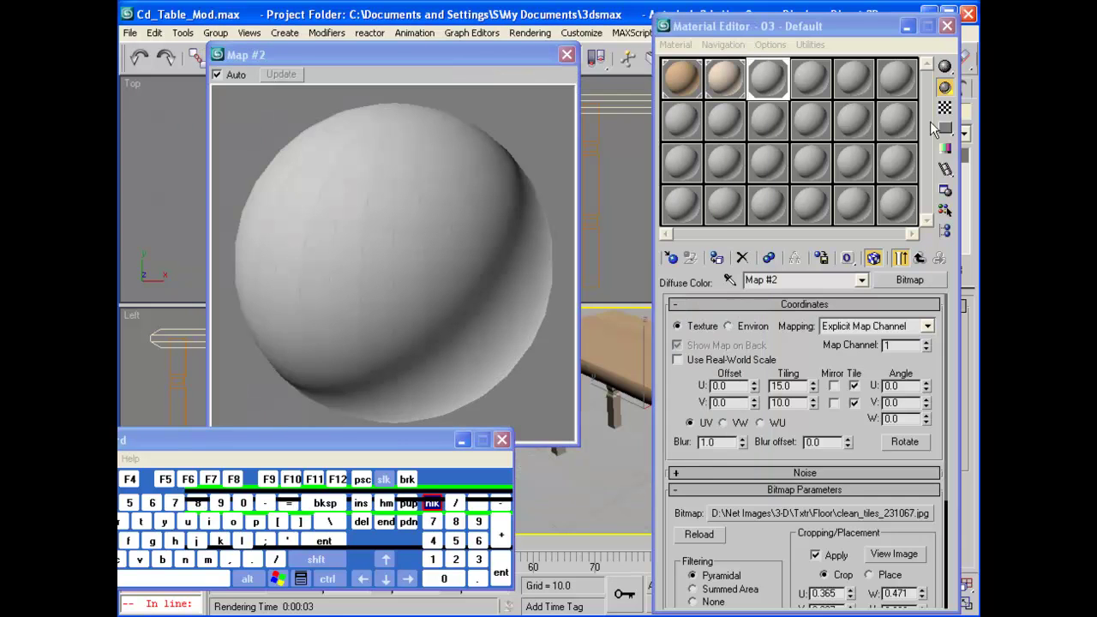
Set the tile bitmap's U tiling to 4, then return it to 10.
double_click(781, 385)
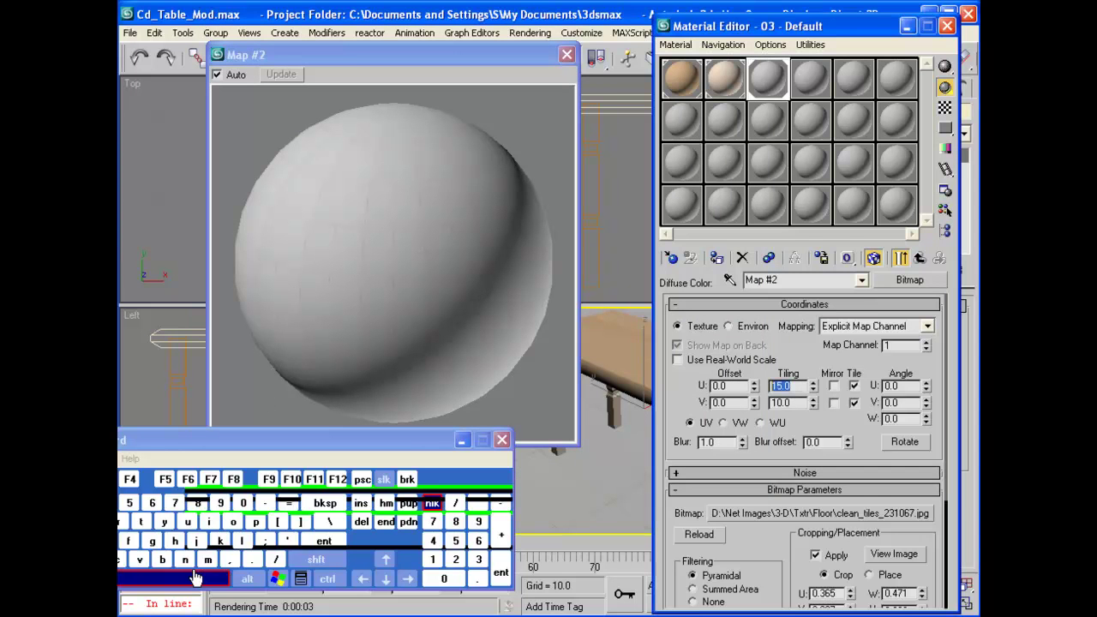
click(432, 541)
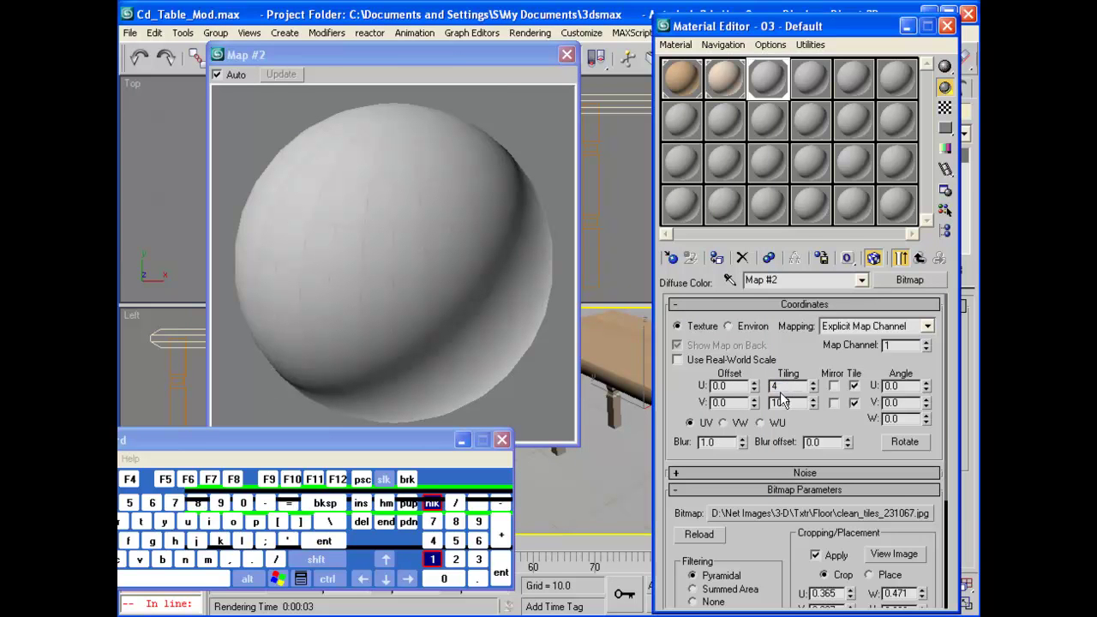
click(501, 534)
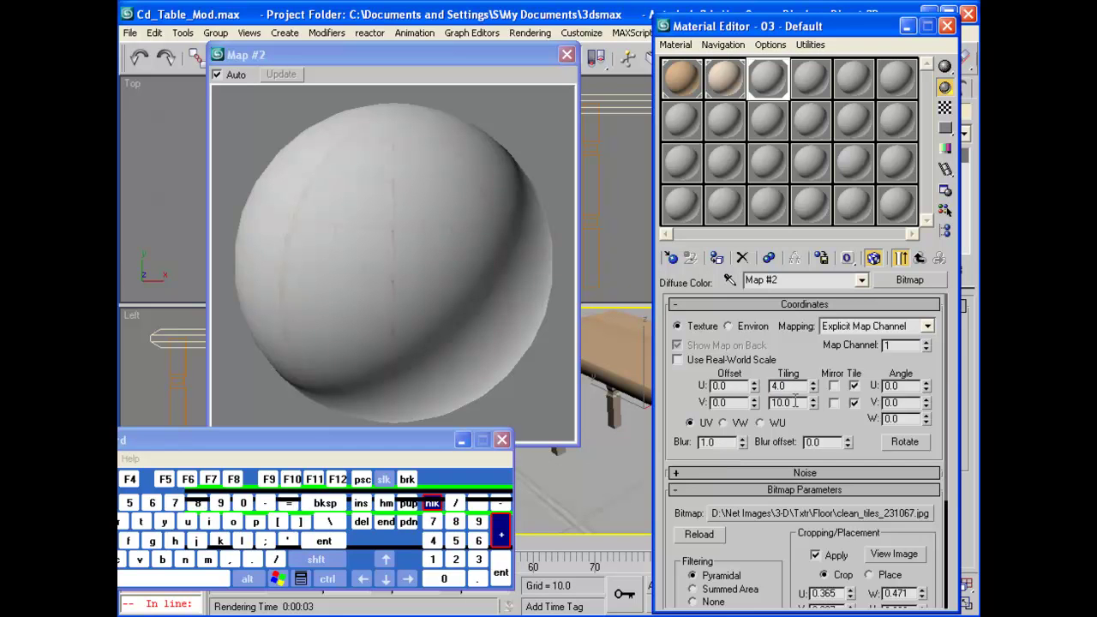
double_click(782, 386)
click(432, 562)
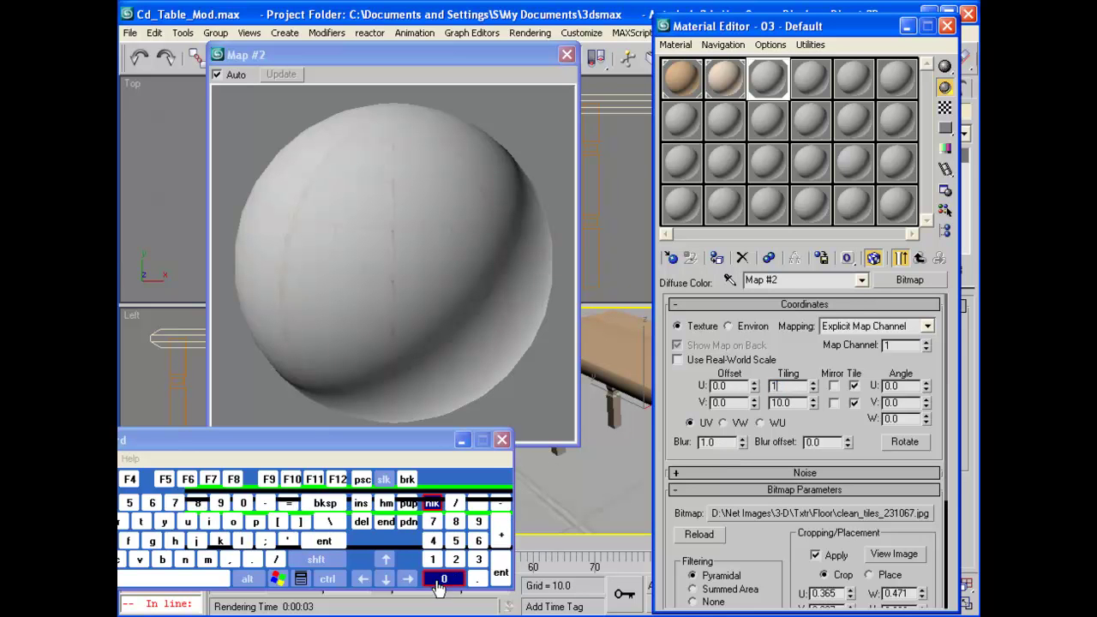
click(444, 579)
click(501, 534)
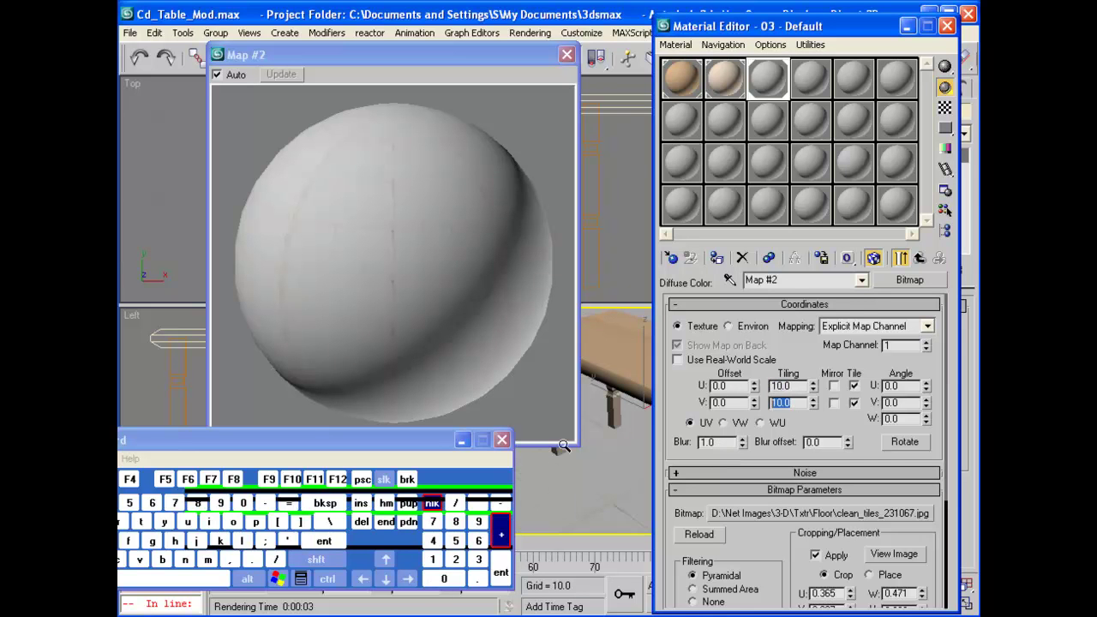
Set the tile bitmap's V tiling to 12 and test-render the Perspective view.
click(432, 559)
click(455, 558)
click(501, 574)
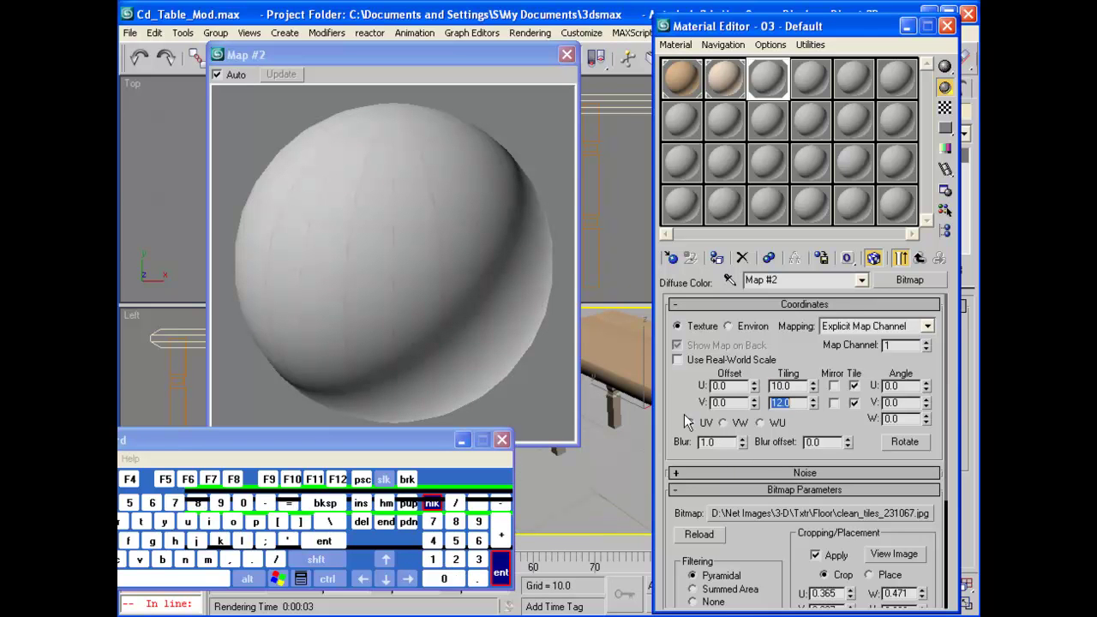
click(266, 478)
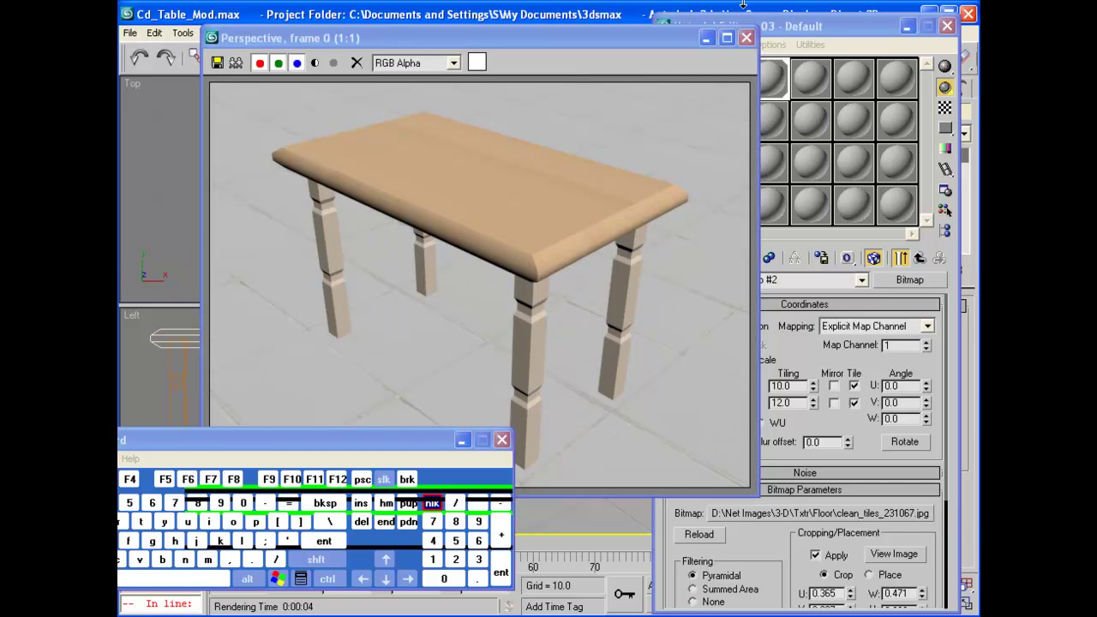
click(745, 39)
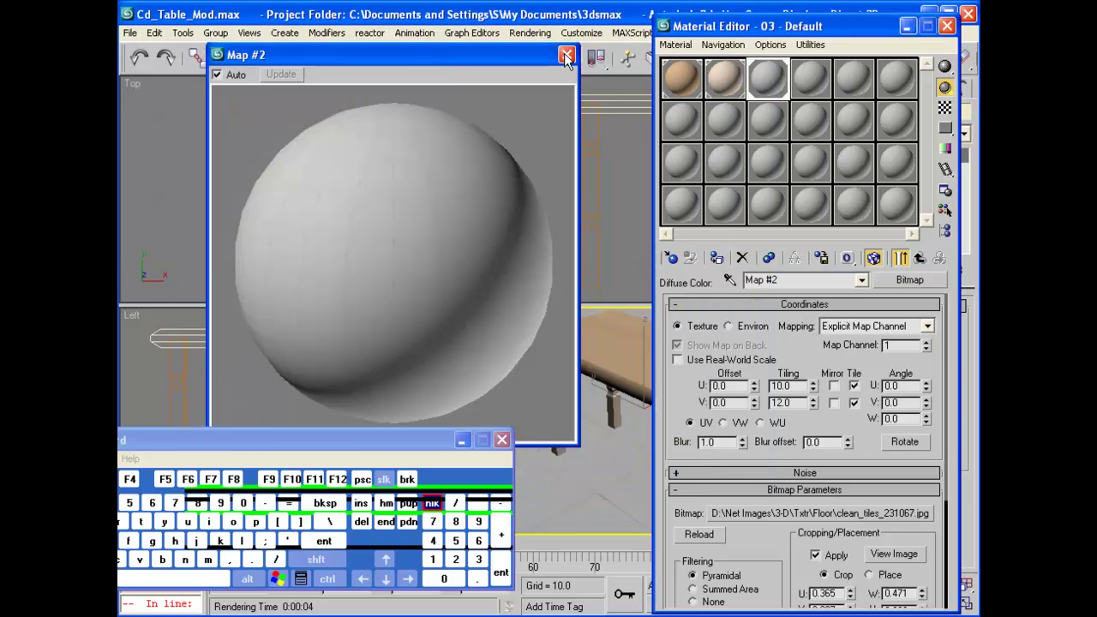
Close the magnified map preview, return to the parent material level and close the Material Editor.
click(565, 57)
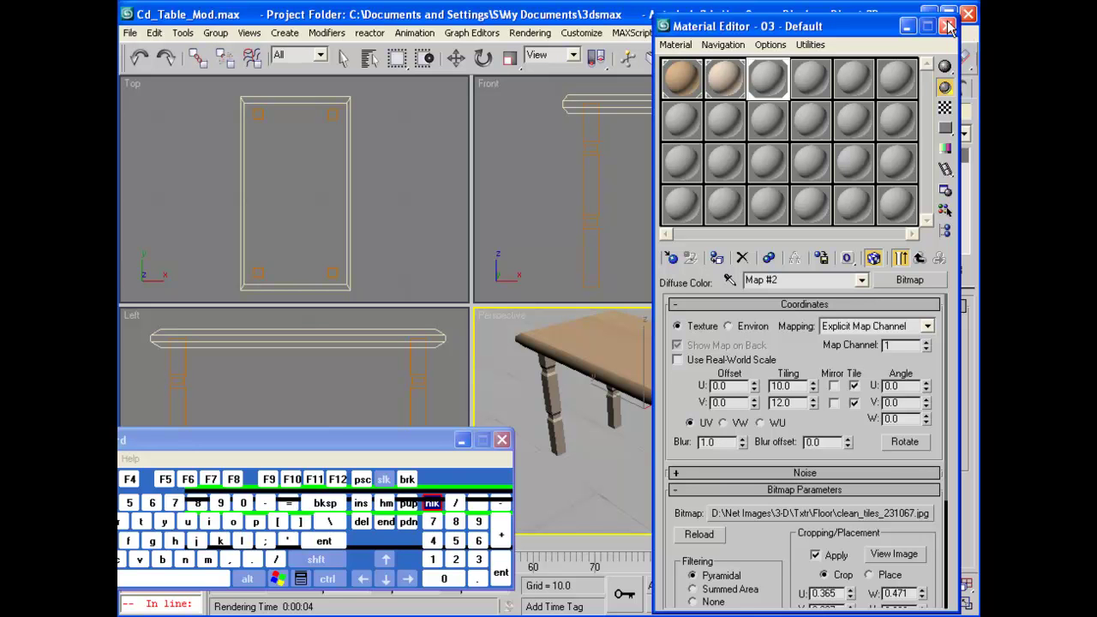
click(921, 259)
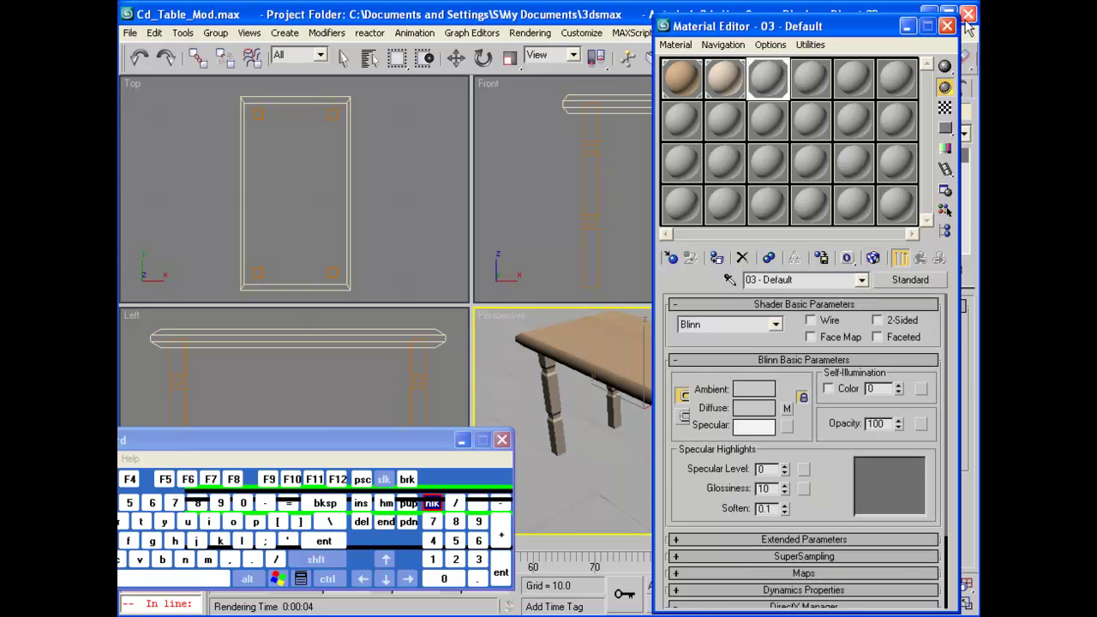
click(947, 26)
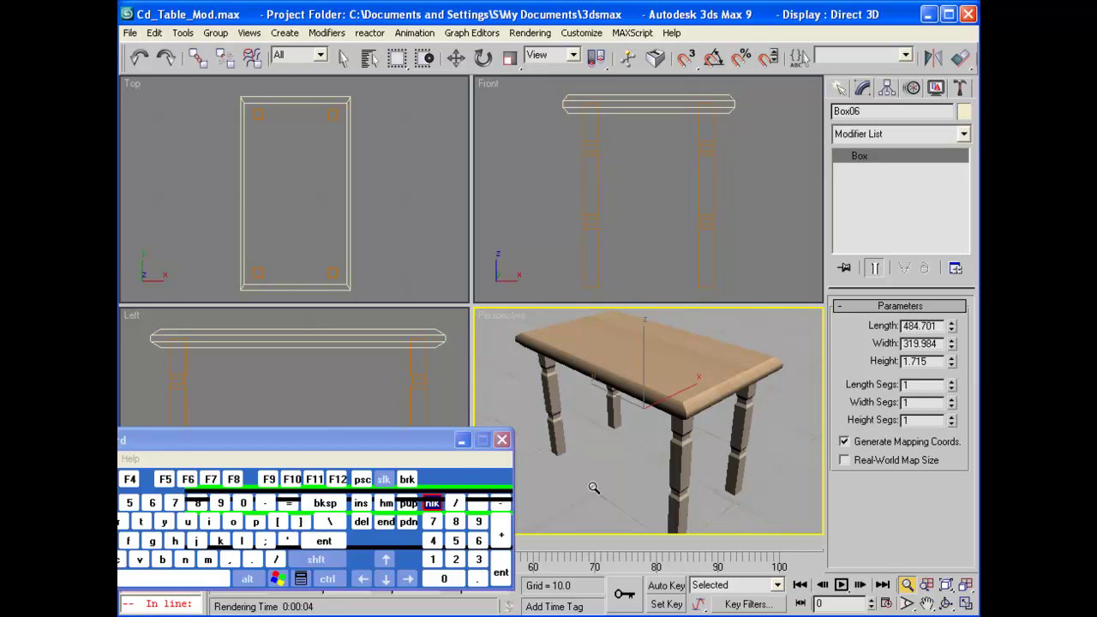
Render the Perspective view of the table on the tiled floor and reposition the on-screen keyboard.
click(435, 445)
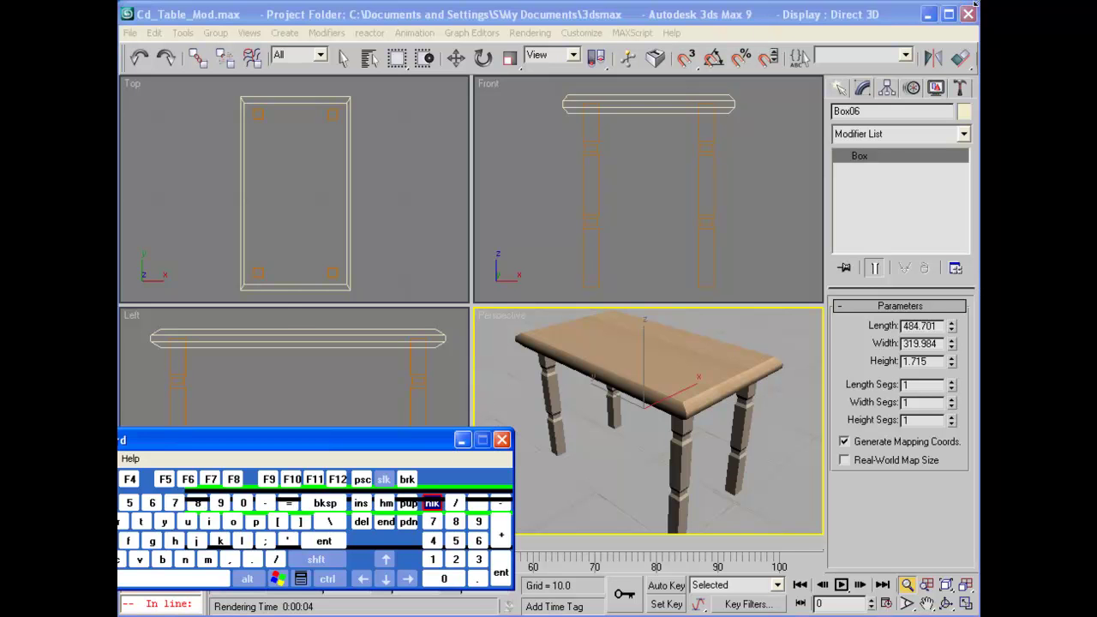
click(268, 479)
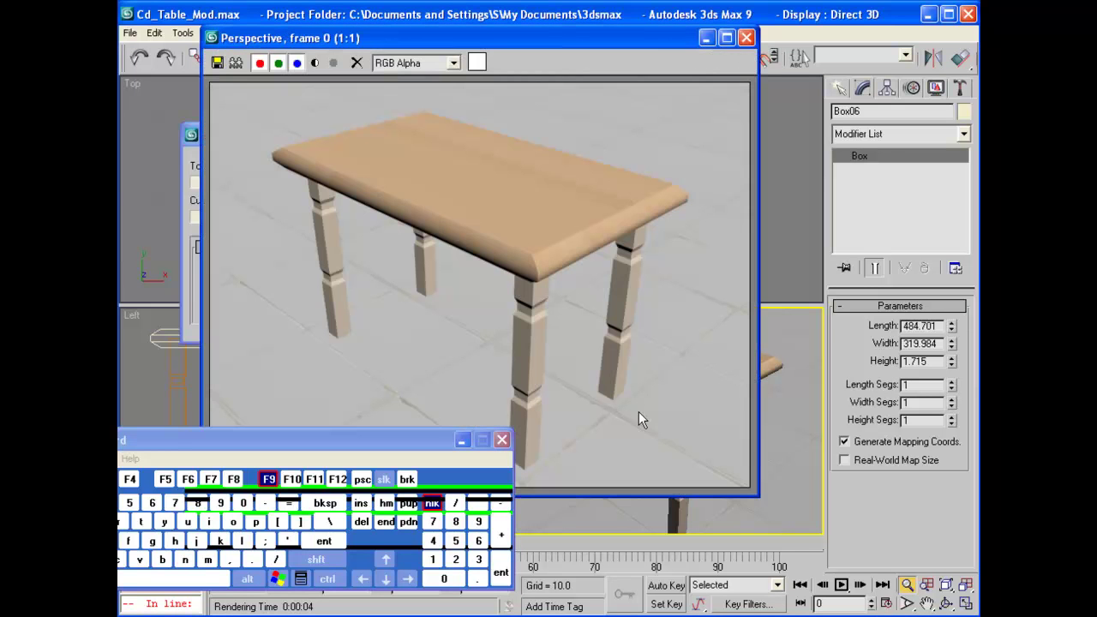
drag(420, 433, 417, 496)
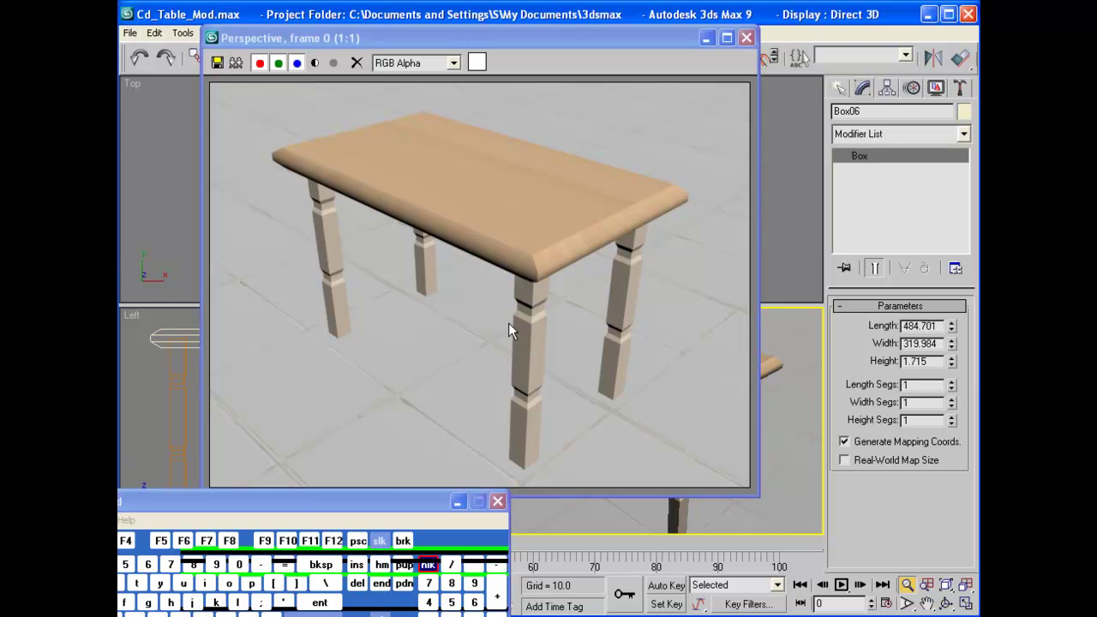
drag(425, 505, 411, 367)
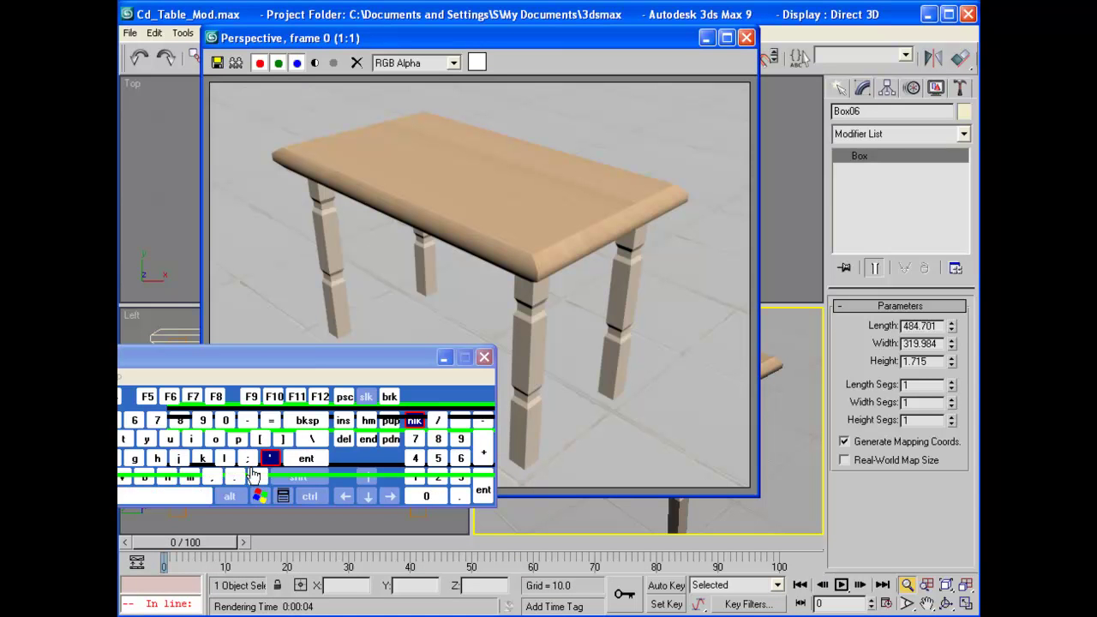